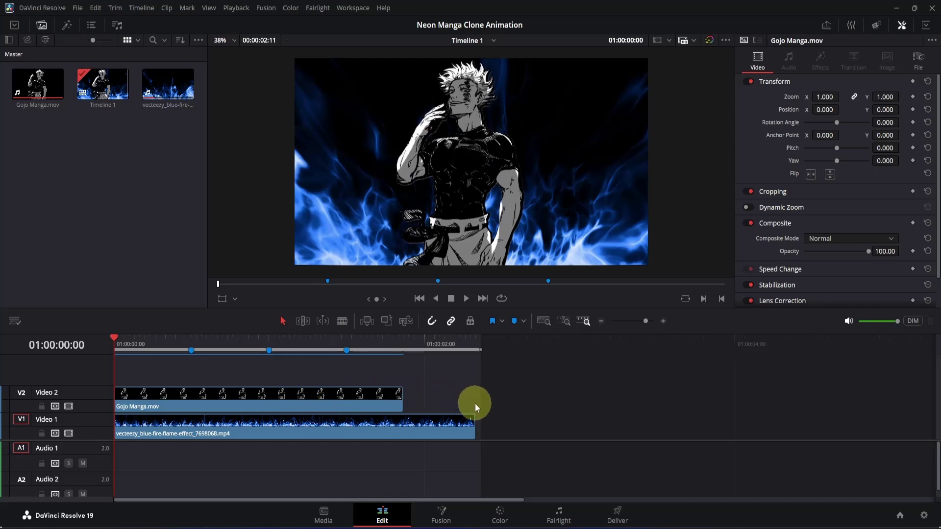
- Set the Gojo Manga.mov clip's speed to 50% and extend its end to match the blue fire clip
right_click(385, 399)
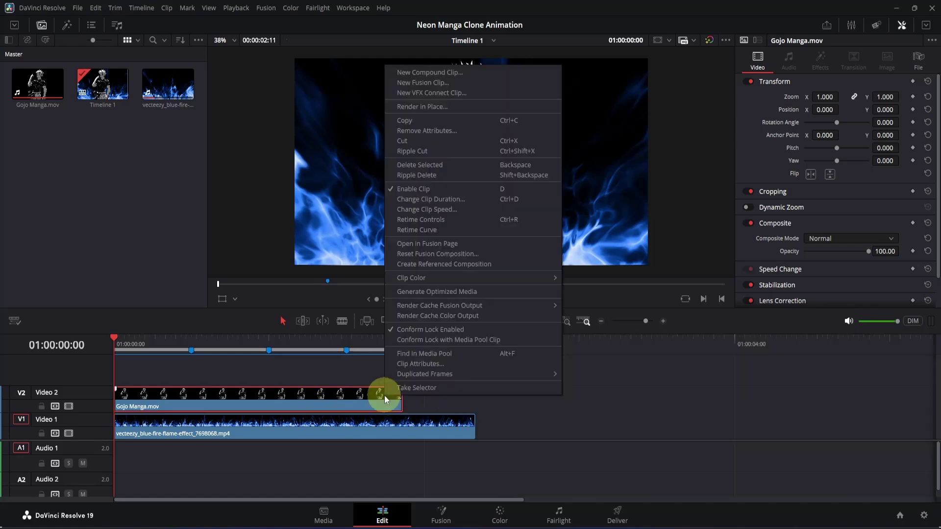
click(406, 209)
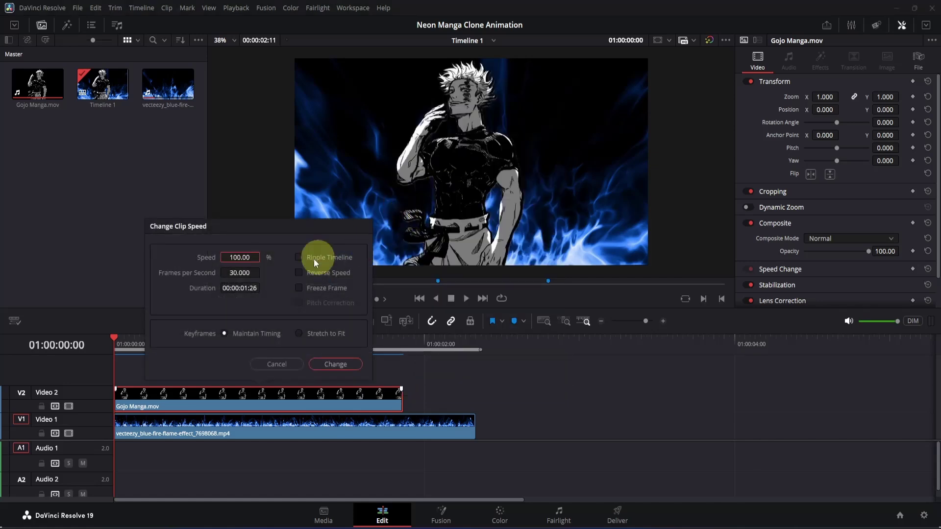
click(240, 258)
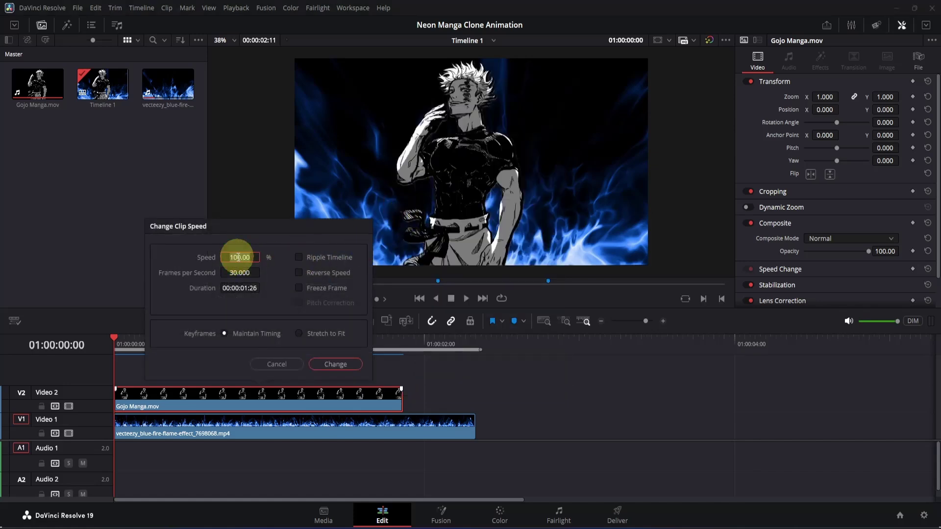
text(50)
click(335, 364)
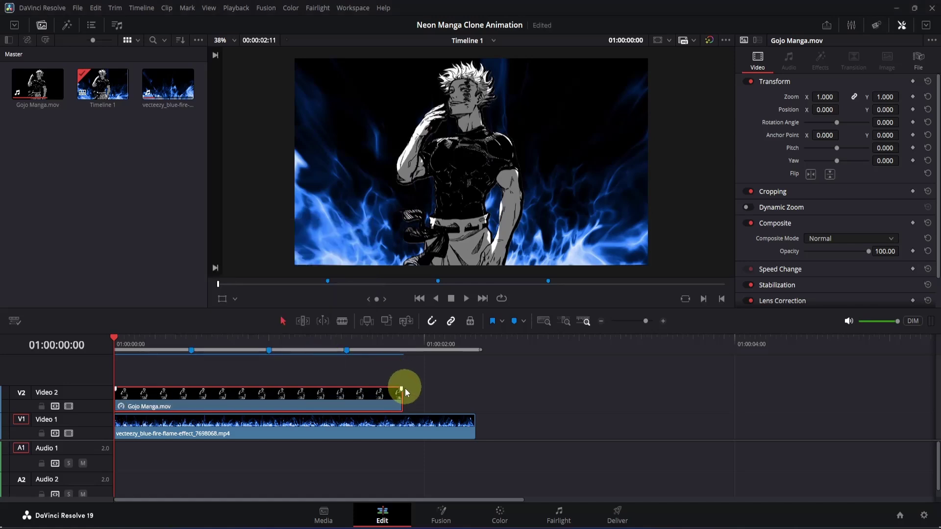
drag(401, 391, 474, 406)
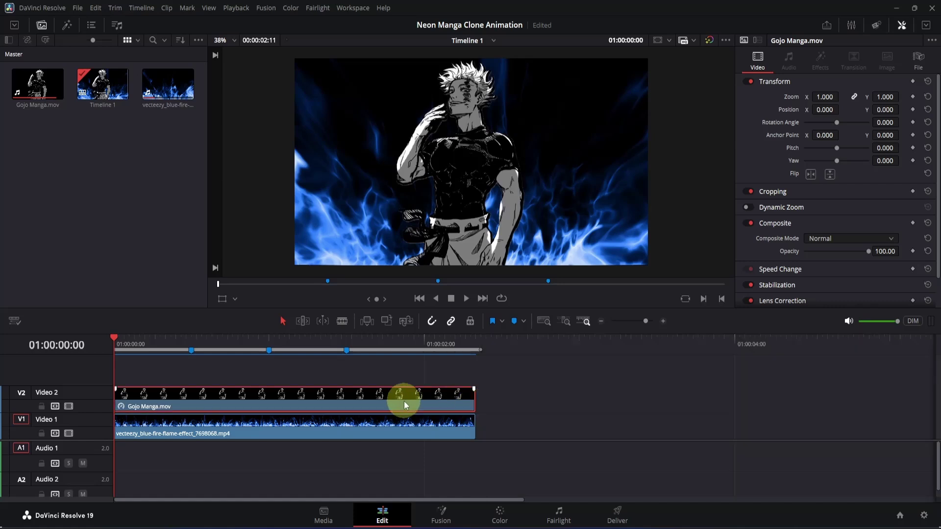
- Duplicate the Gojo Manga.mov clip from V2 onto tracks V3 and V4, aligned at the timeline start
drag(403, 401, 402, 381)
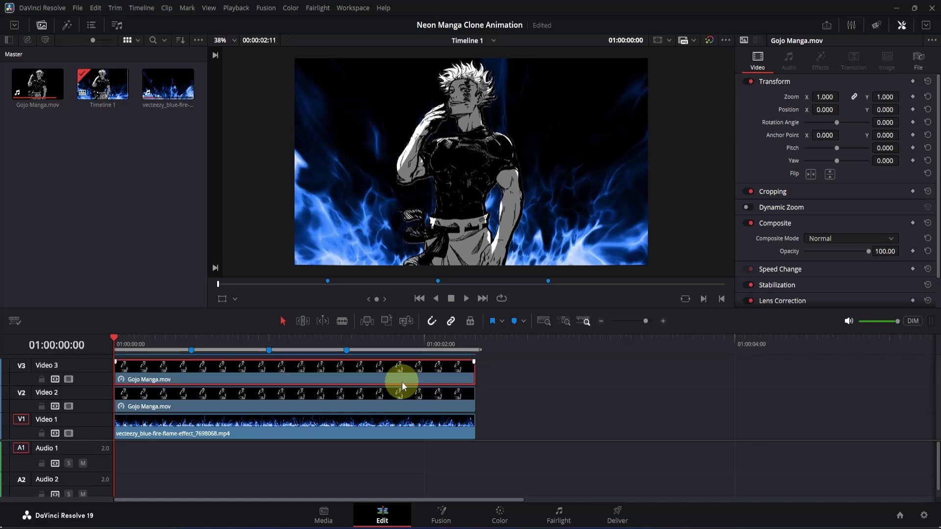
scroll(402, 381, down, 3)
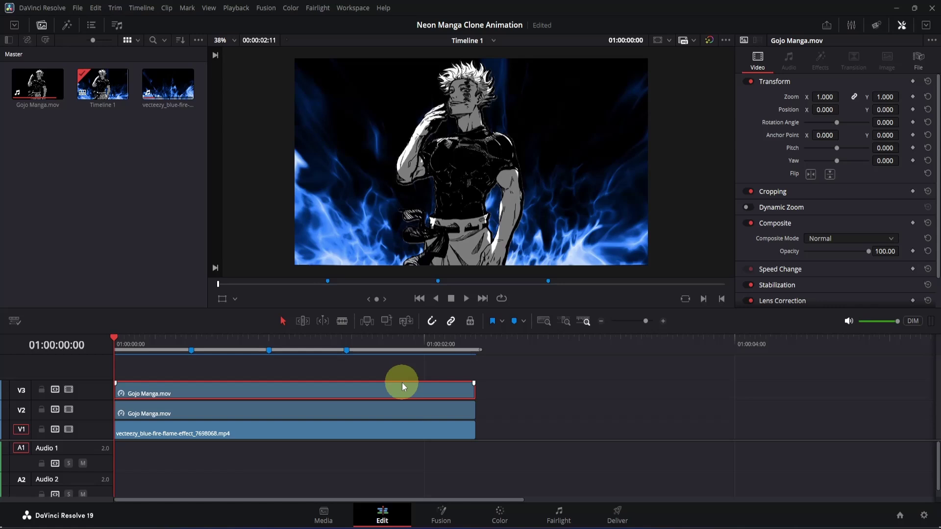
drag(403, 384, 403, 376)
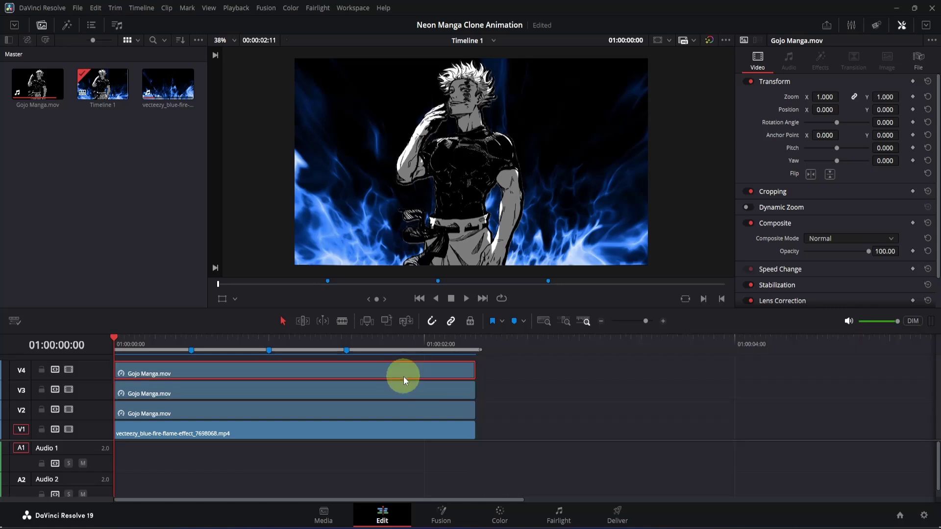
- Trim the start of the V2 Gojo Manga.mov clip to the first marker and the V3 copy to the second marker
click(123, 409)
drag(123, 409, 193, 392)
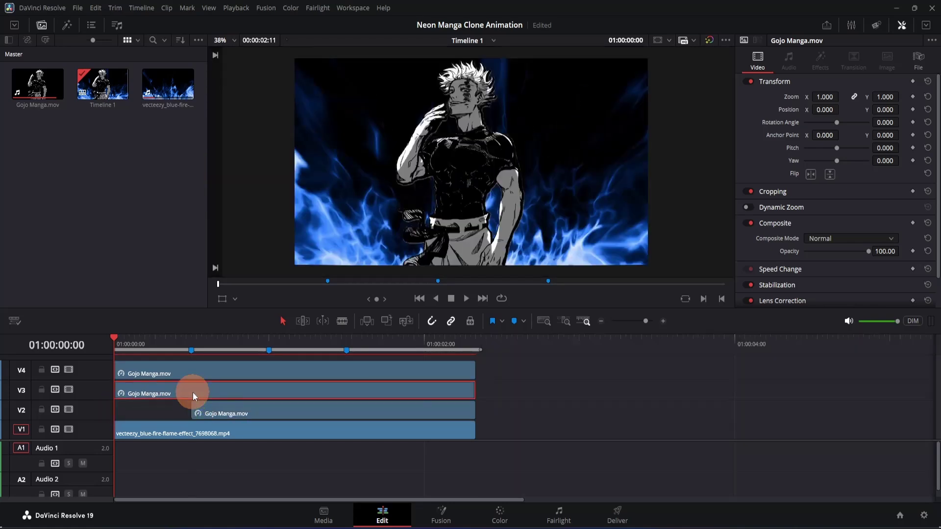
click(119, 390)
drag(117, 390, 273, 395)
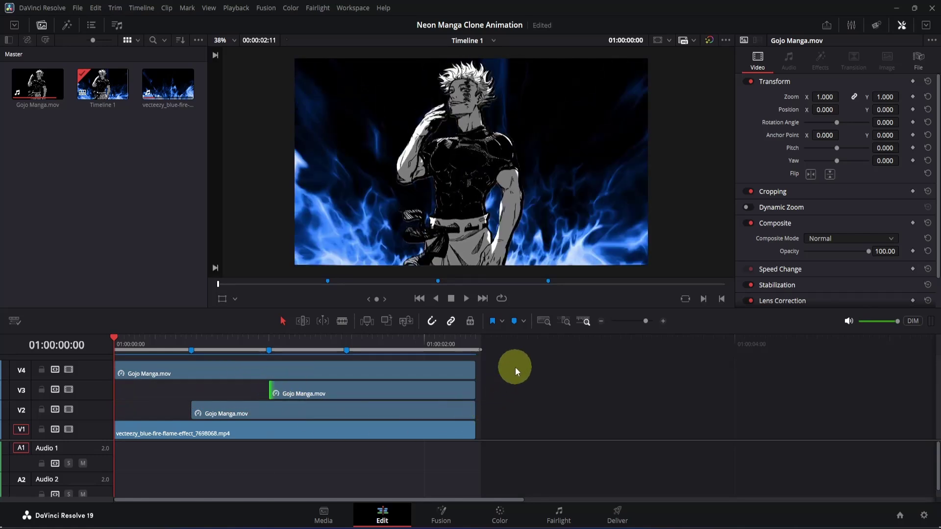
- Combine all four timeline clips into a new Fusion clip and open it on the Fusion page
drag(516, 366, 422, 437)
right_click(423, 374)
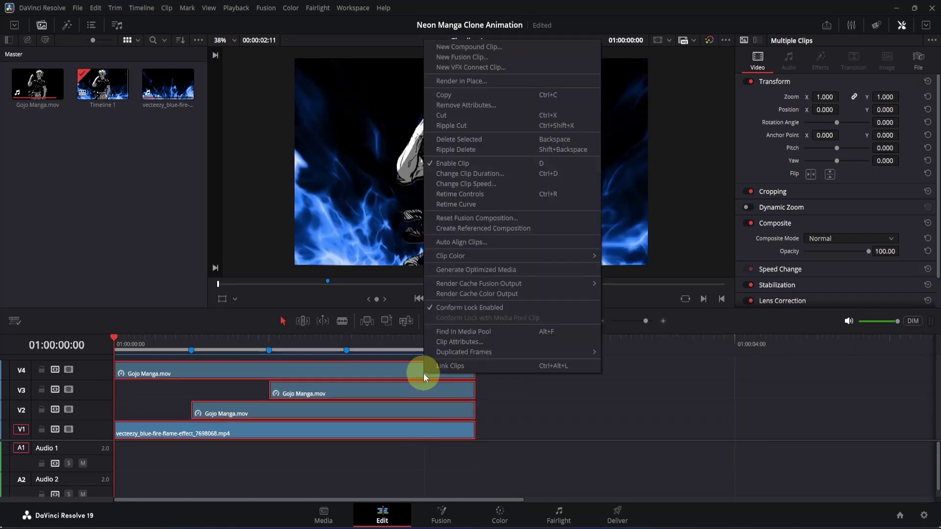
click(459, 57)
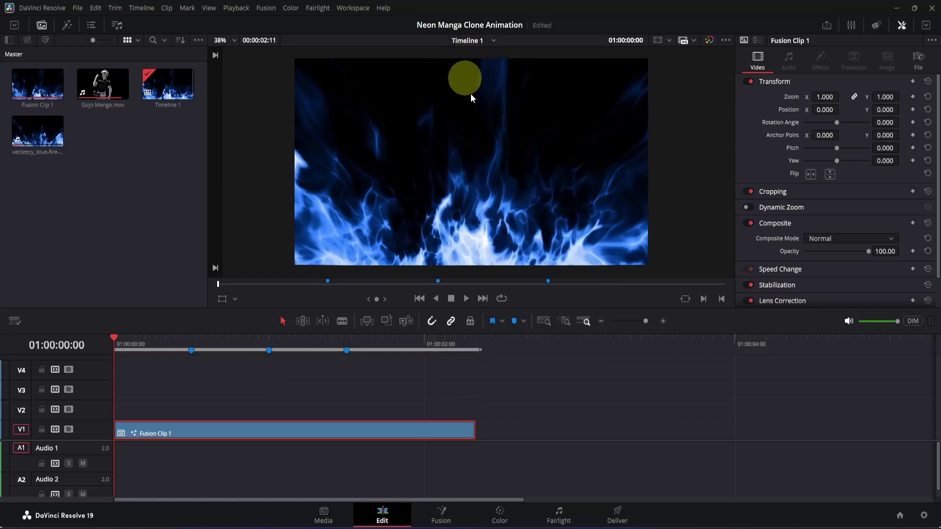
click(447, 512)
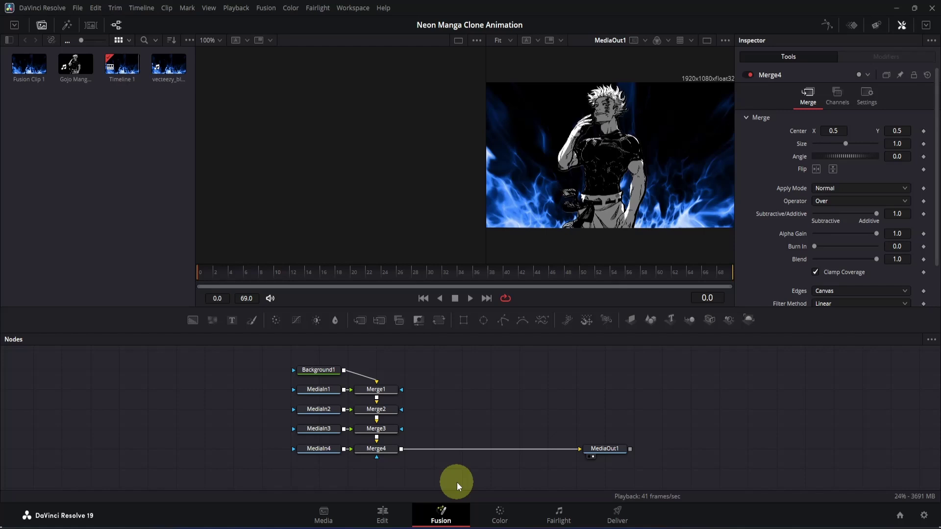
- Rearrange the nodes into a horizontal chain from Background1 through Merge1 to Merge4, with each MediaIn above its merge
drag(310, 370, 145, 458)
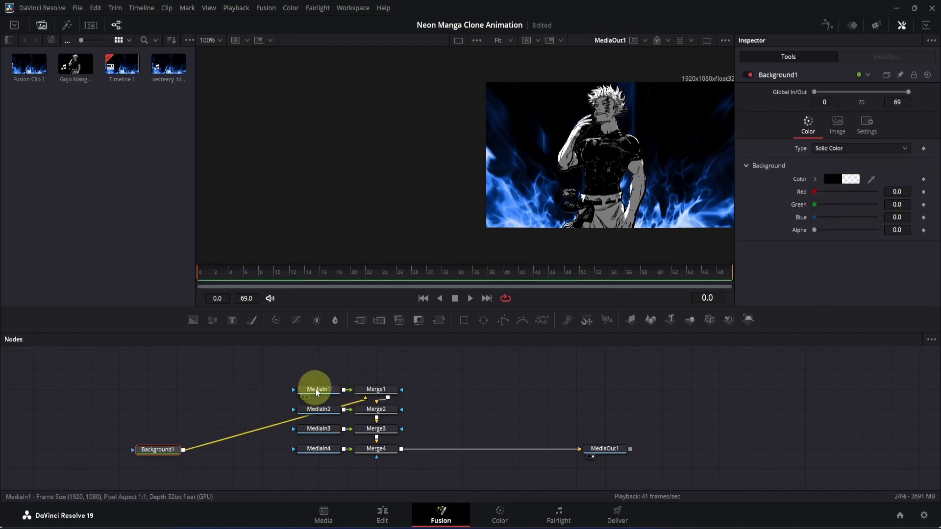
drag(316, 392, 235, 449)
ctrl+click(375, 390)
click(318, 409)
drag(375, 409, 277, 450)
click(376, 409)
ctrl+click(388, 428)
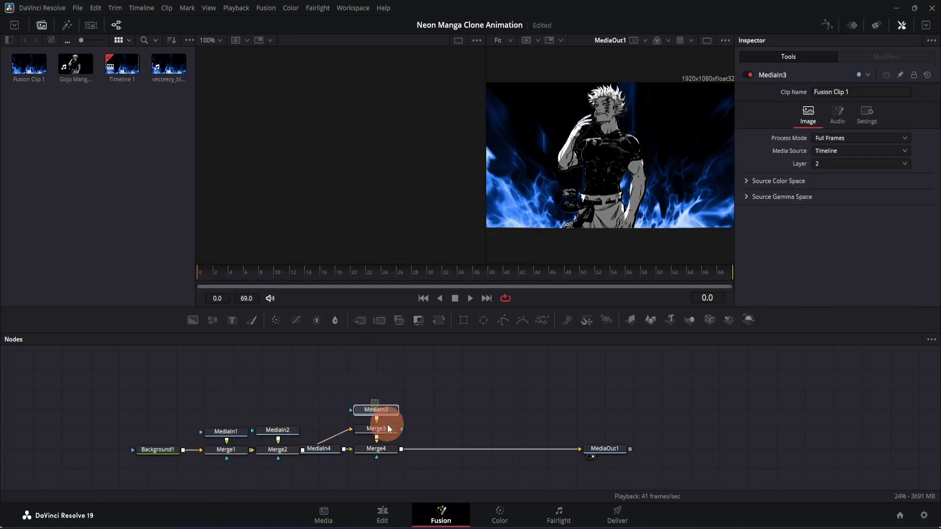
drag(388, 429, 459, 436)
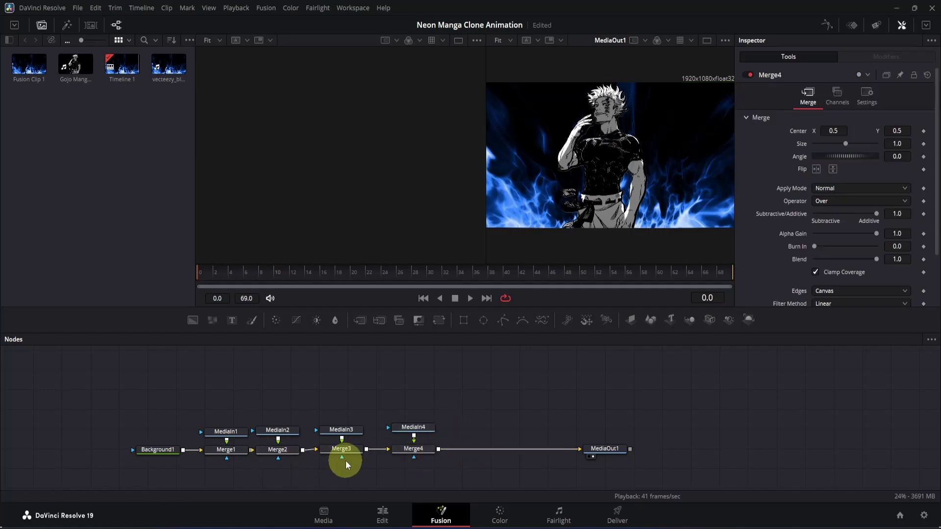
- Preview the Merge1 node in the empty viewer and rename it BG
click(237, 451)
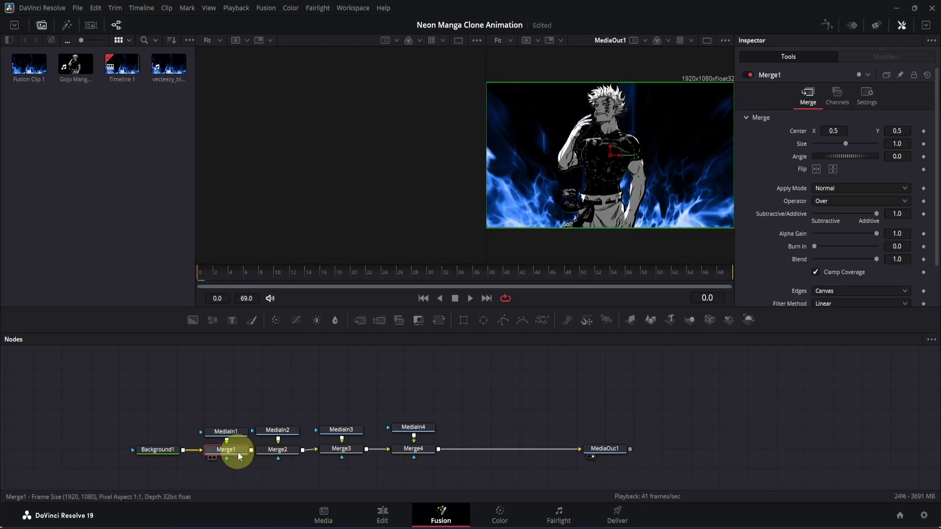
key(1)
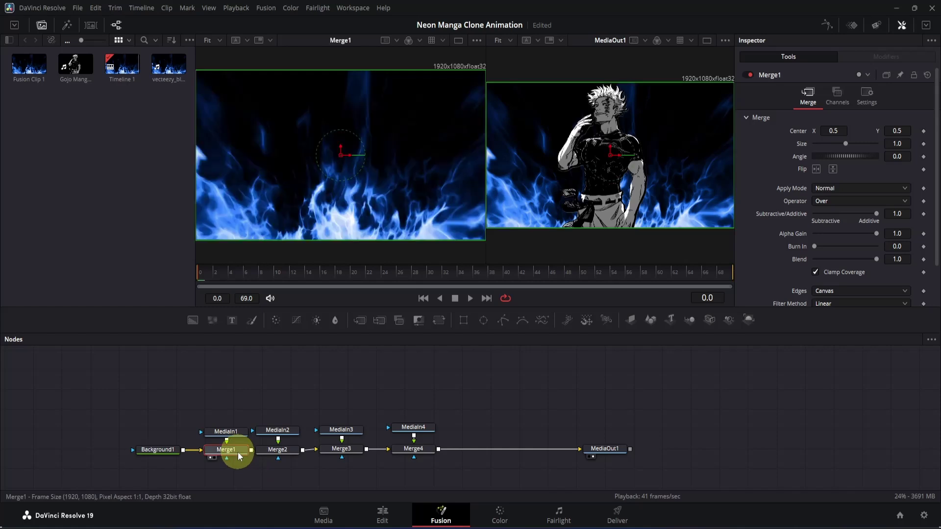
key(F2)
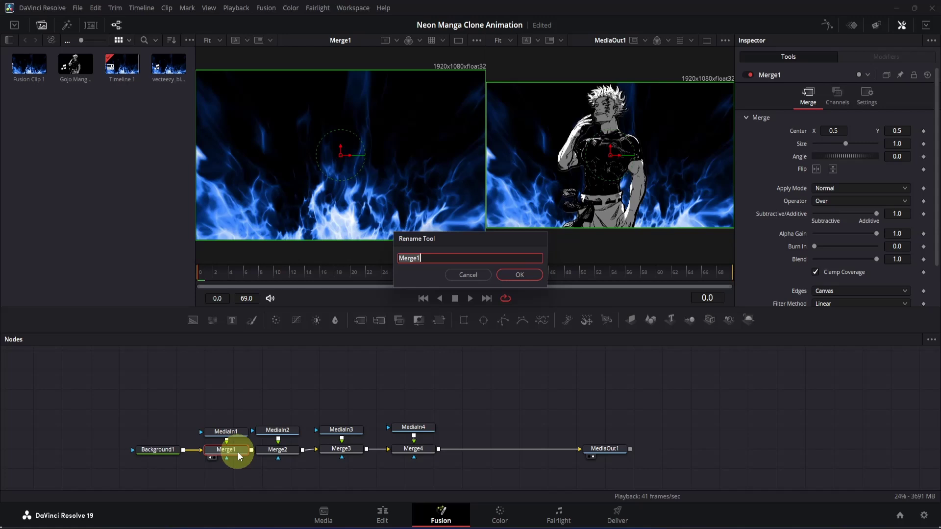
text(BG)
key(Return)
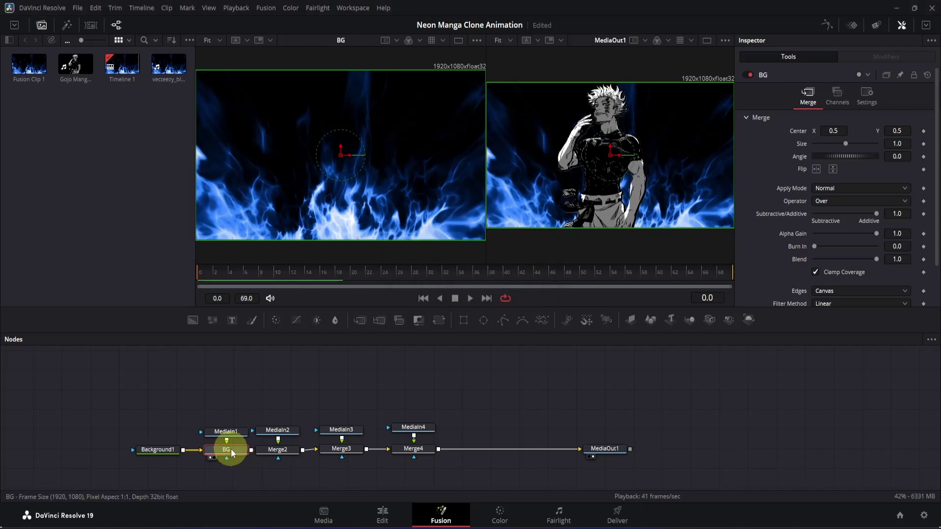
- Preview the Merge2 node at frame 17 and rename it clone_1
click(279, 451)
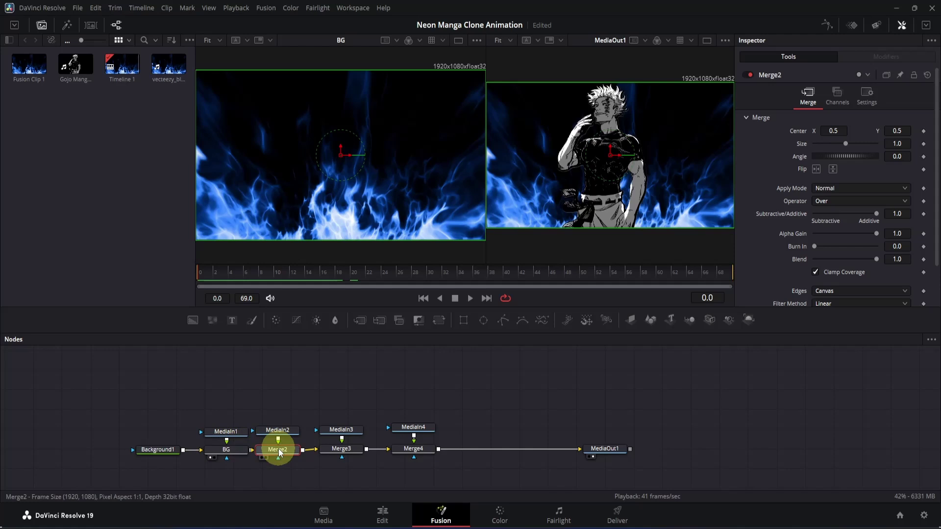
key(1)
drag(284, 270, 331, 275)
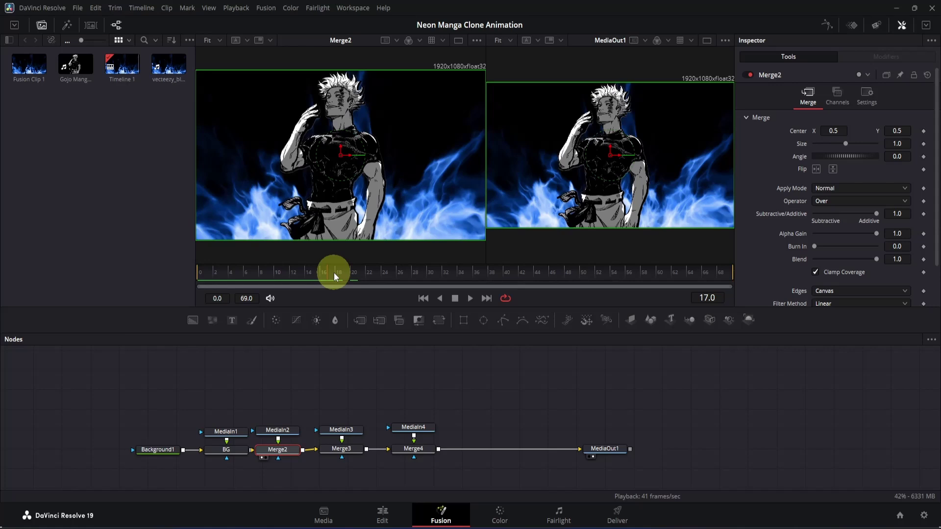
key(F2)
text(cl)
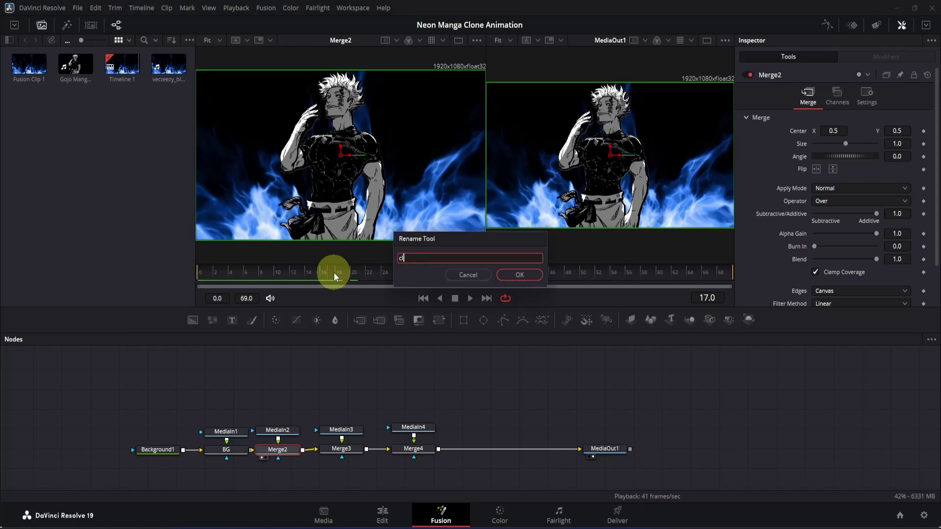
text(one_1)
key(Return)
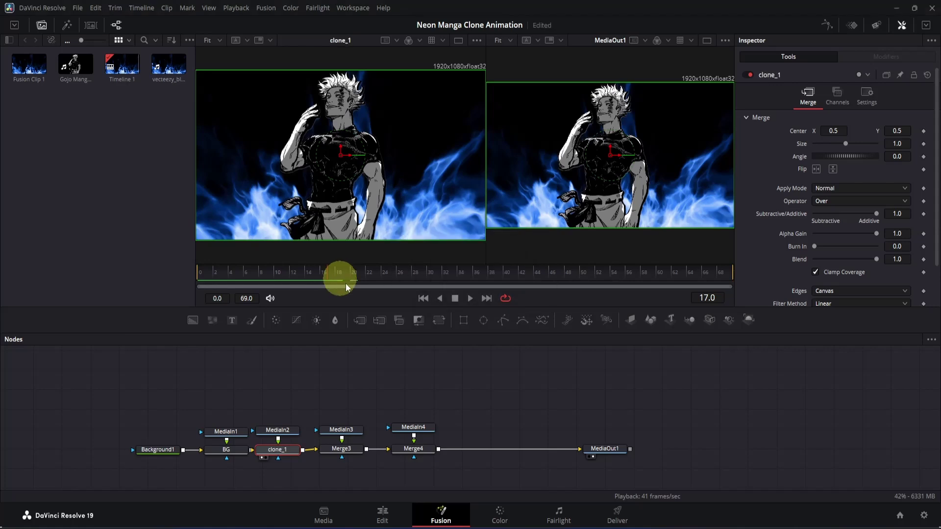
- Rename the Merge3 node clone_2 and the Merge4 node main
click(341, 453)
key(F2)
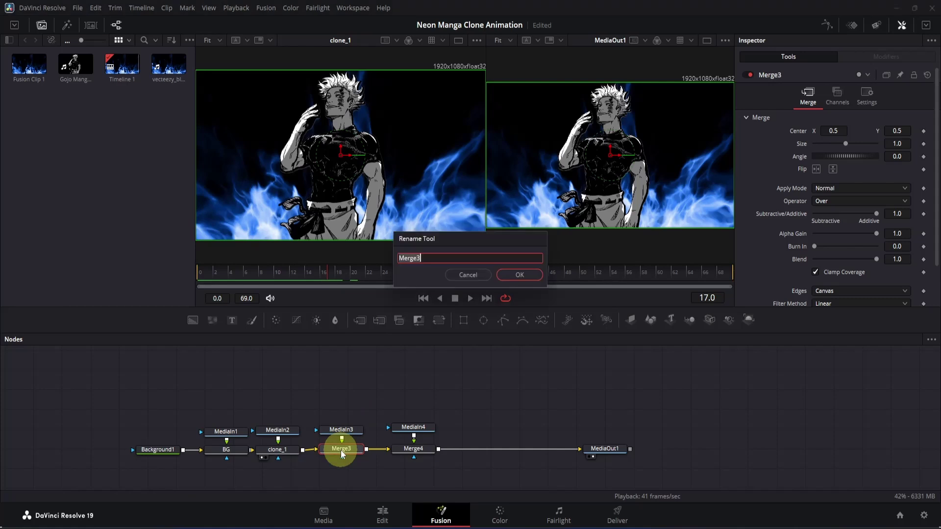
text(clone_2)
key(Return)
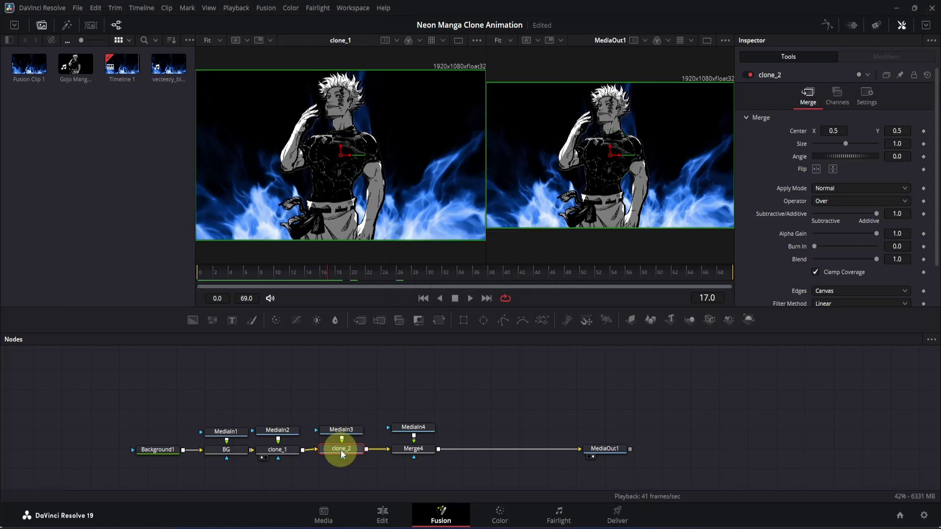
click(410, 451)
key(F2)
text(main)
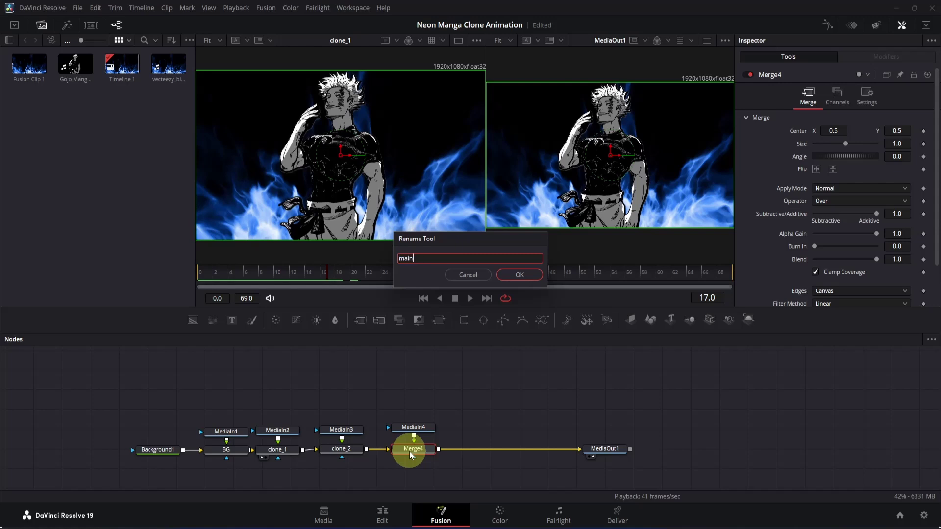
key(Return)
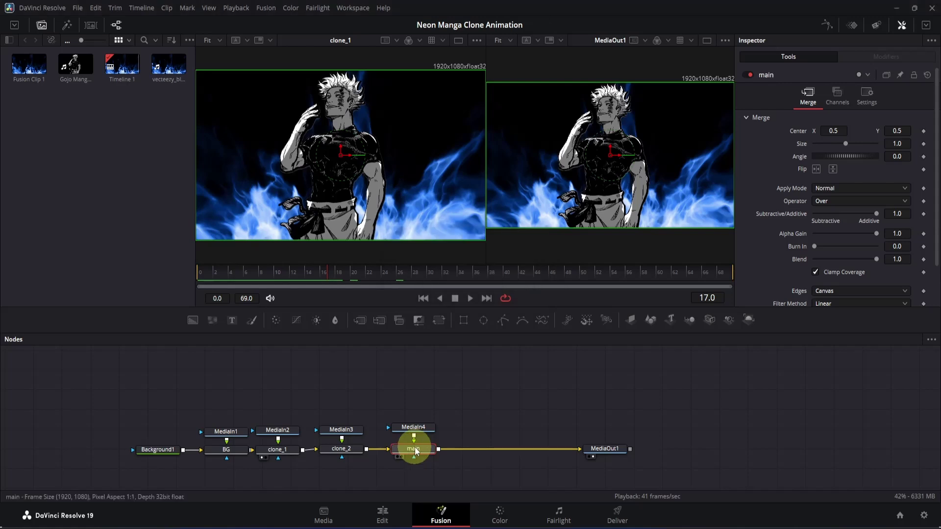
- Switch to a single viewer showing MediaOut1 and display the keyframes editor fitted to the full clip range
click(287, 450)
key(1)
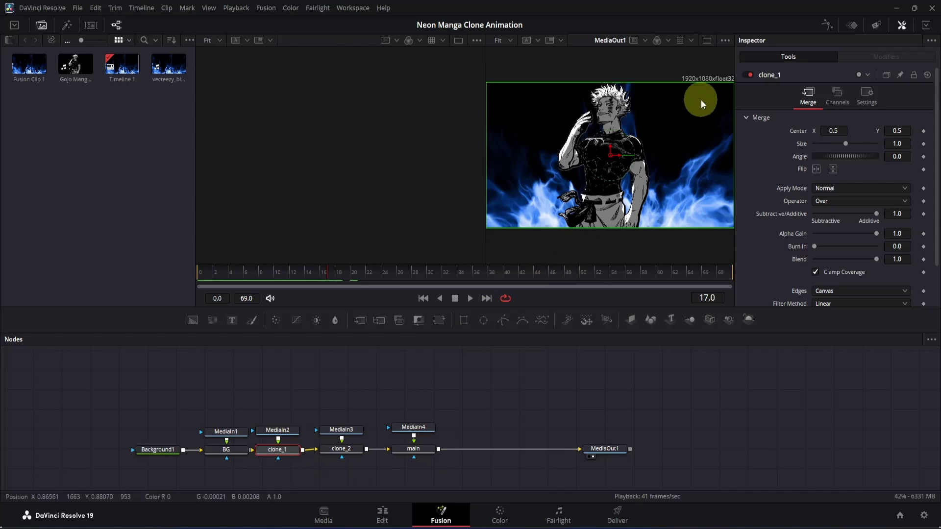
click(706, 42)
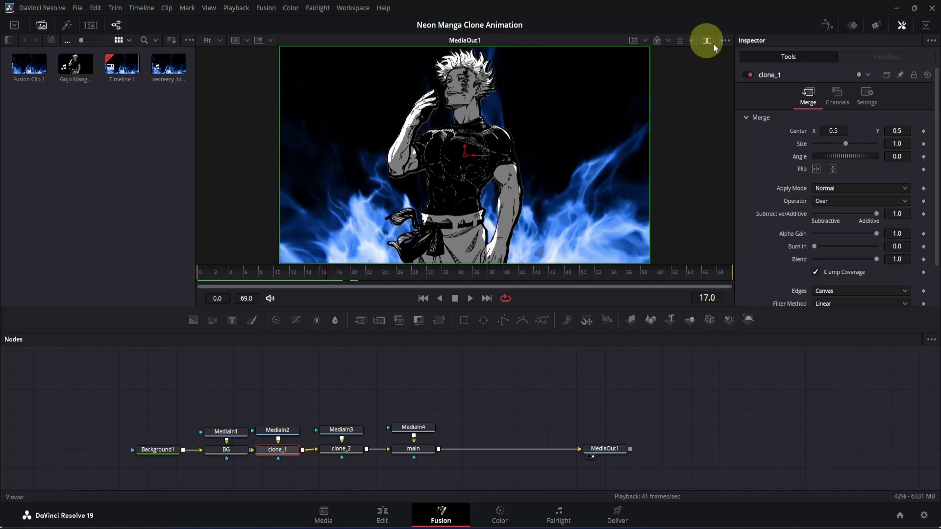
click(853, 31)
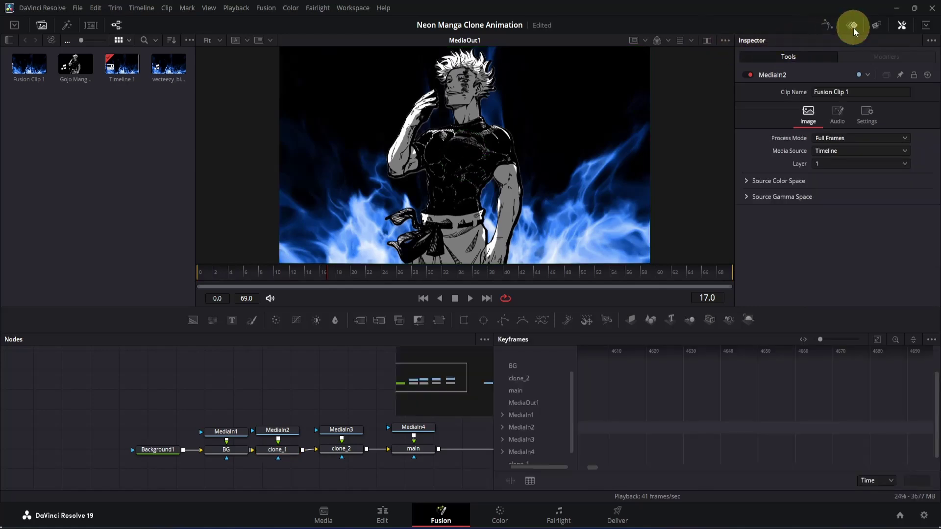
click(879, 343)
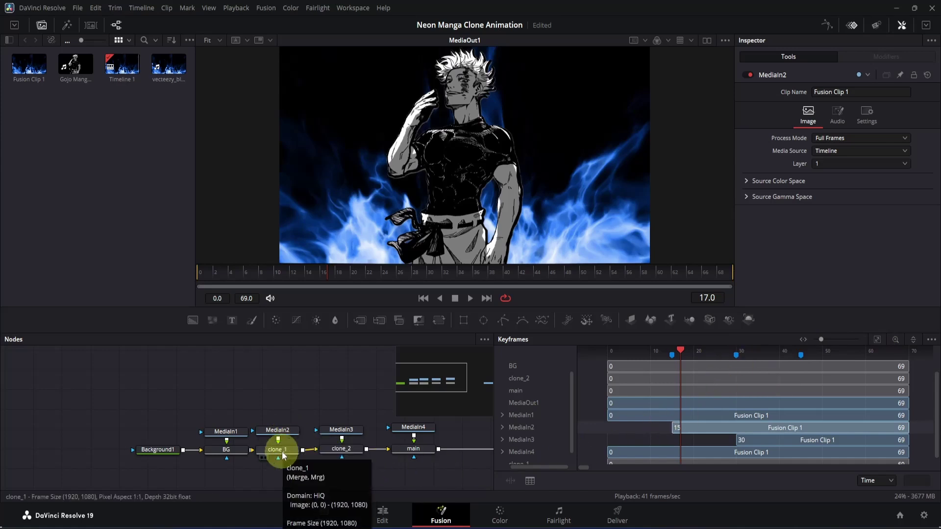
- Insert a Transform node between MediaIn2 and clone_1, and place the playhead at frame 15
click(287, 434)
drag(286, 431, 288, 401)
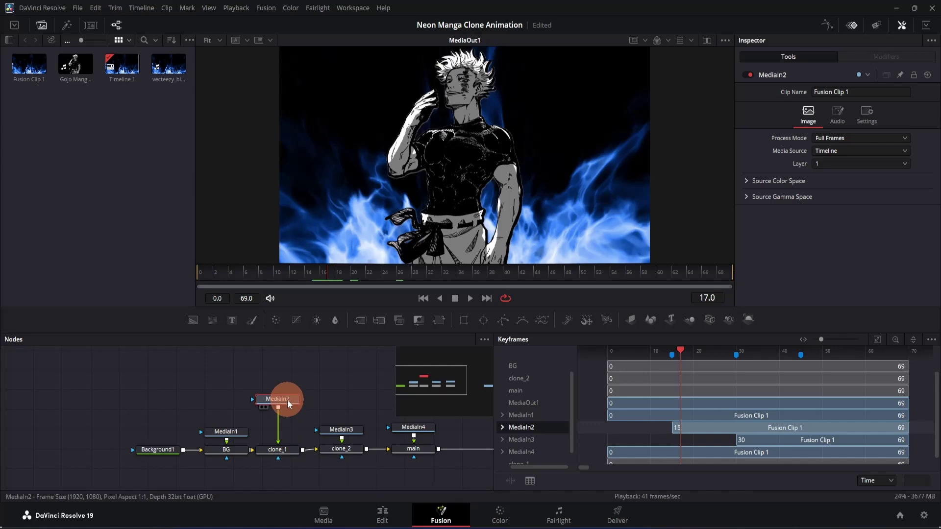
click(439, 320)
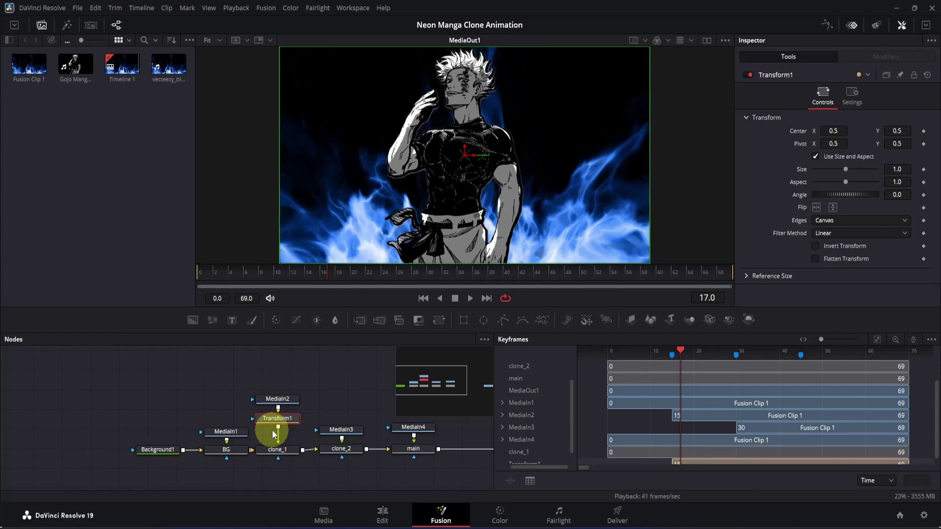
drag(678, 351, 669, 348)
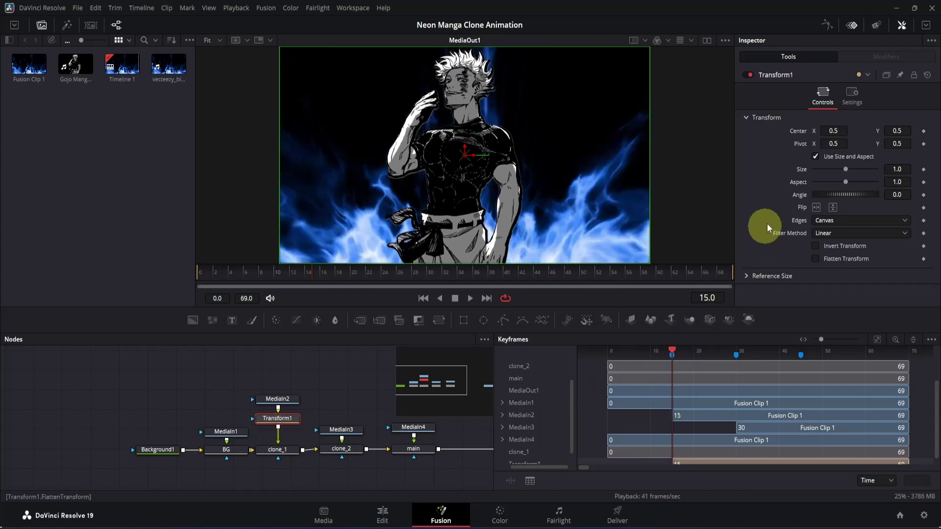
- Keyframe Transform1's Center and Angle at frame 15, and set its Center X to 0.215 at frame 30
click(923, 132)
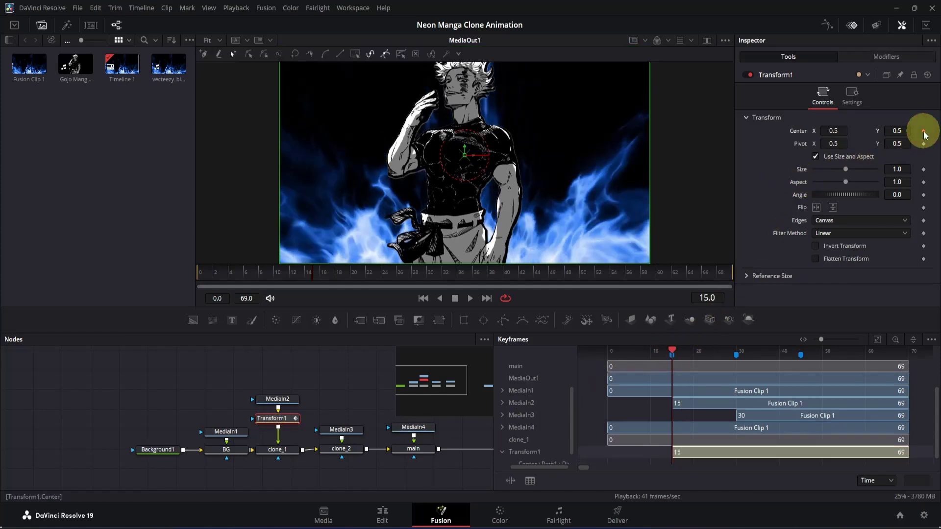
click(923, 194)
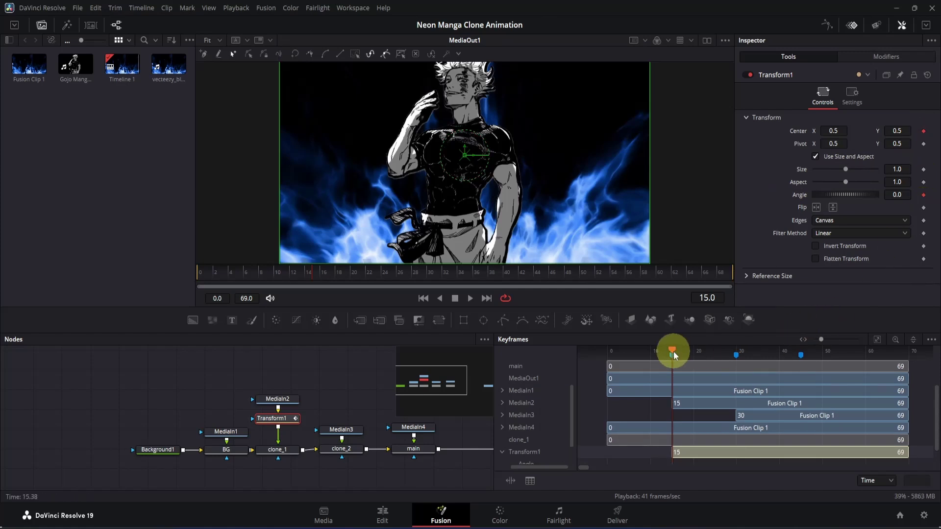
drag(674, 355, 736, 351)
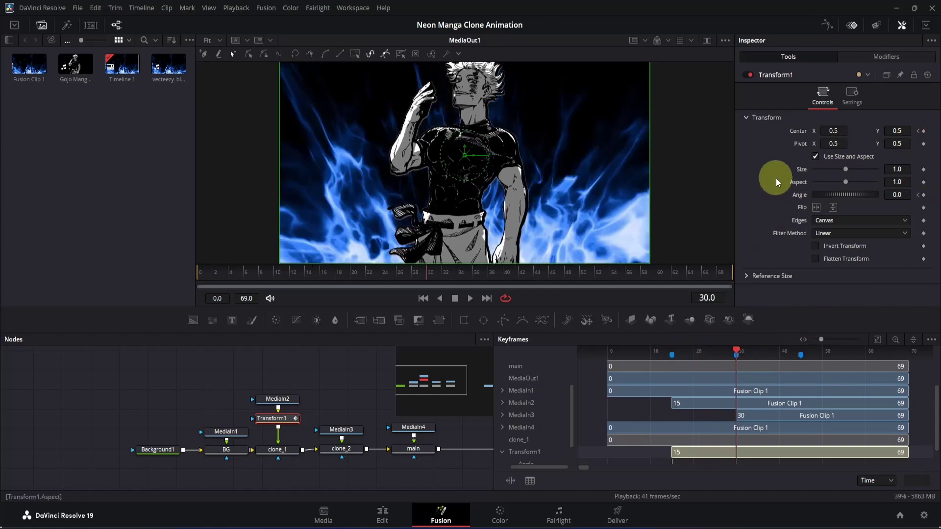
drag(836, 130, 700, 162)
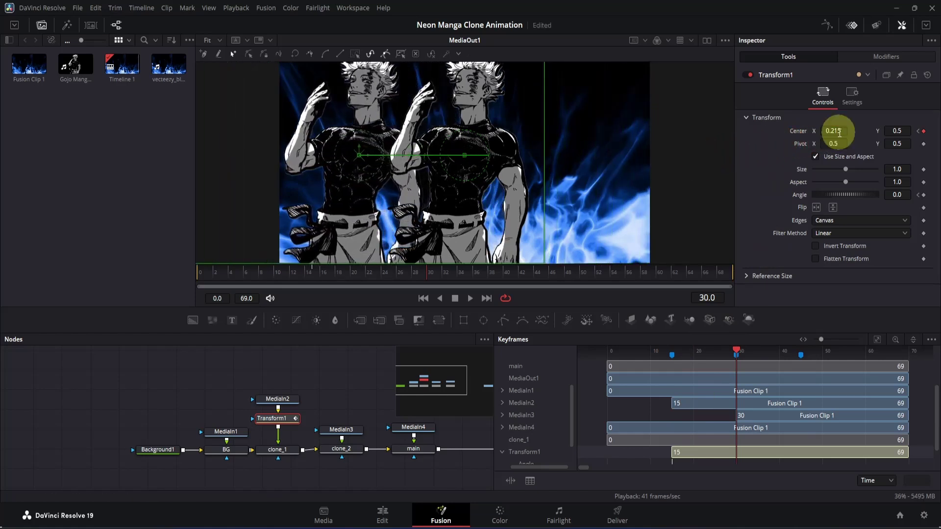
- Set Transform1's Angle to 10 at frame 30
click(905, 194)
key(BackSpace)
key(BackSpace)
key(BackSpace)
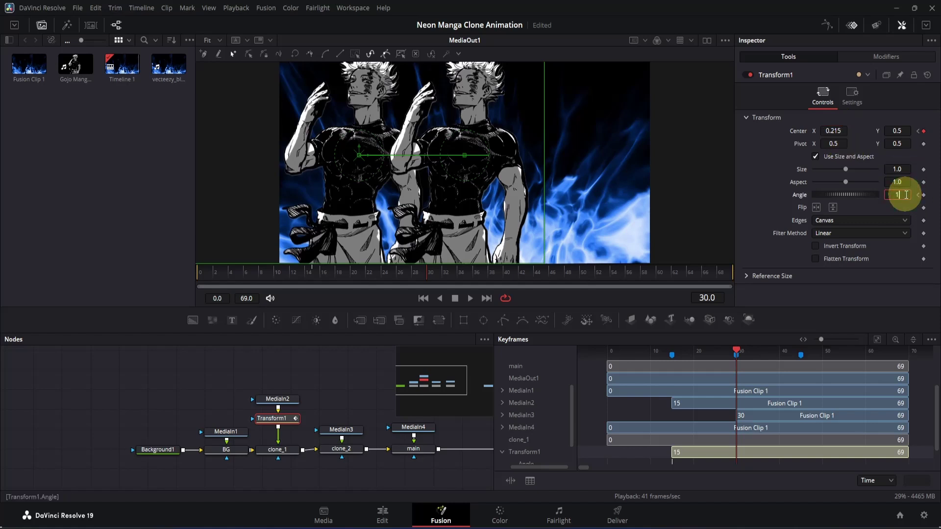
text(10)
key(Return)
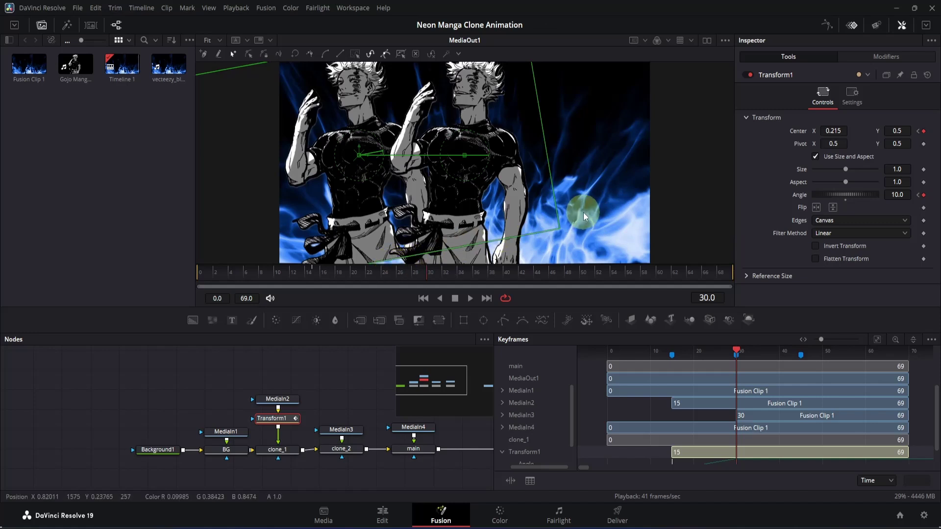
- Lower the first clone at frame 30 by setting Transform1's Center Y to 0.456
scroll(584, 216, down, 2)
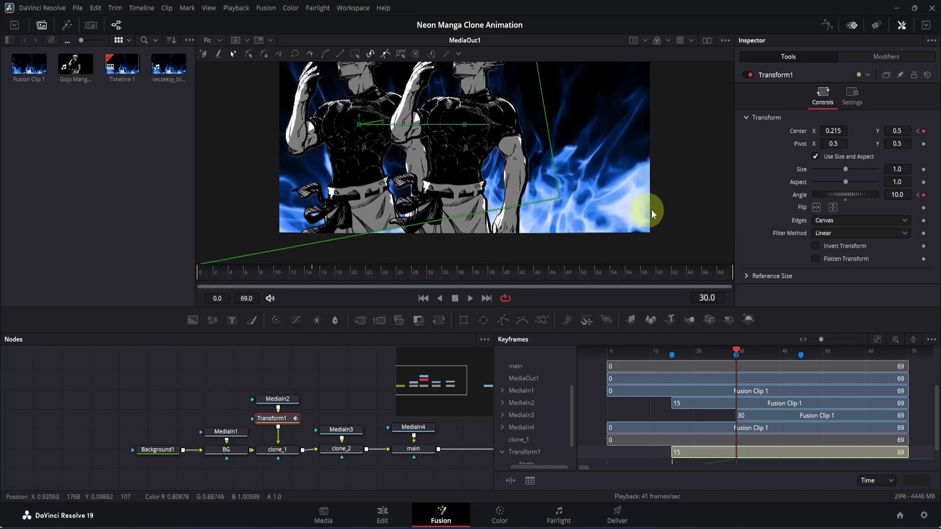
drag(899, 130, 882, 138)
drag(880, 138, 904, 131)
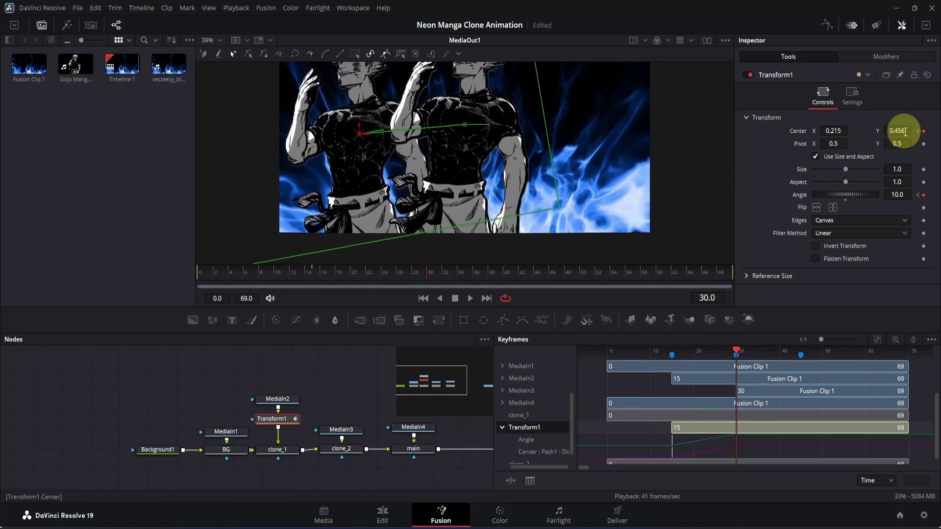
- Move MediaIn3 higher above clone_2 and insert a Transform node between them
click(349, 432)
drag(350, 435, 354, 403)
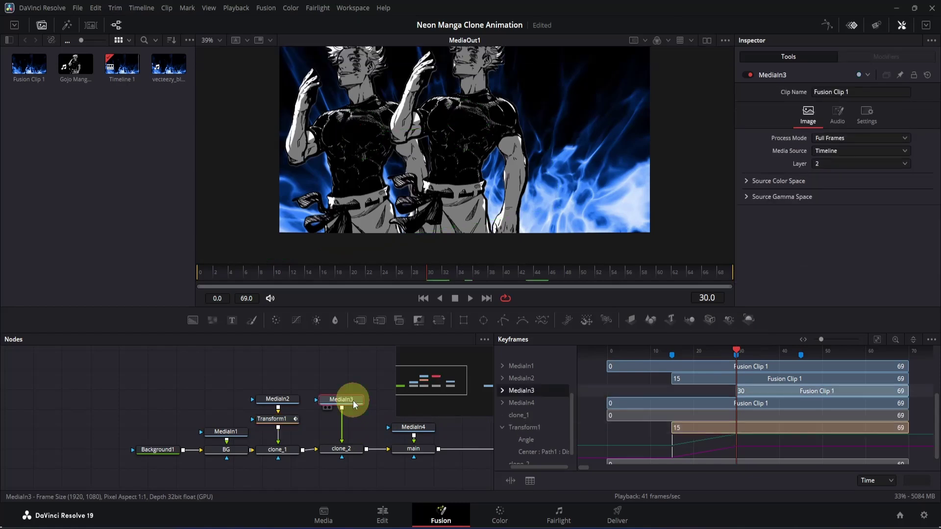
click(439, 320)
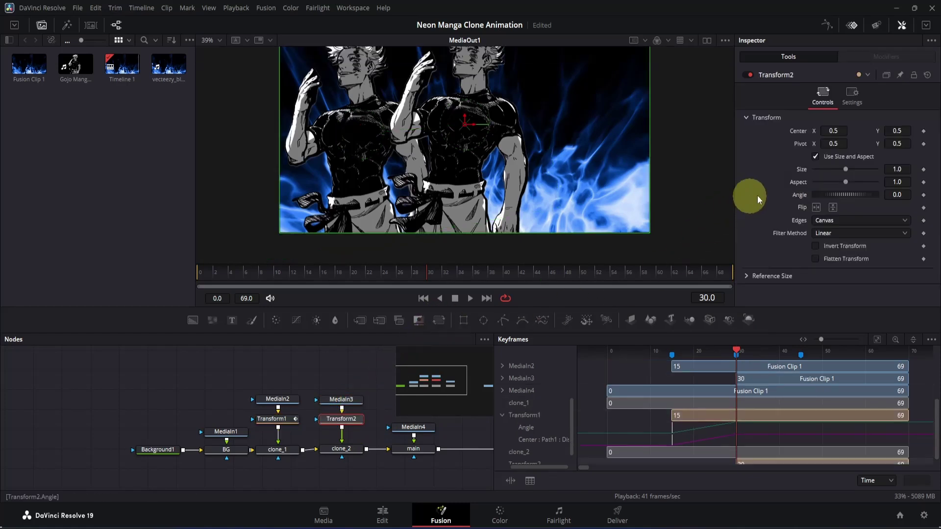
- Keyframe Transform2's Center and Angle at frame 30, and set its Center X to 0.819 at frame 45
click(924, 132)
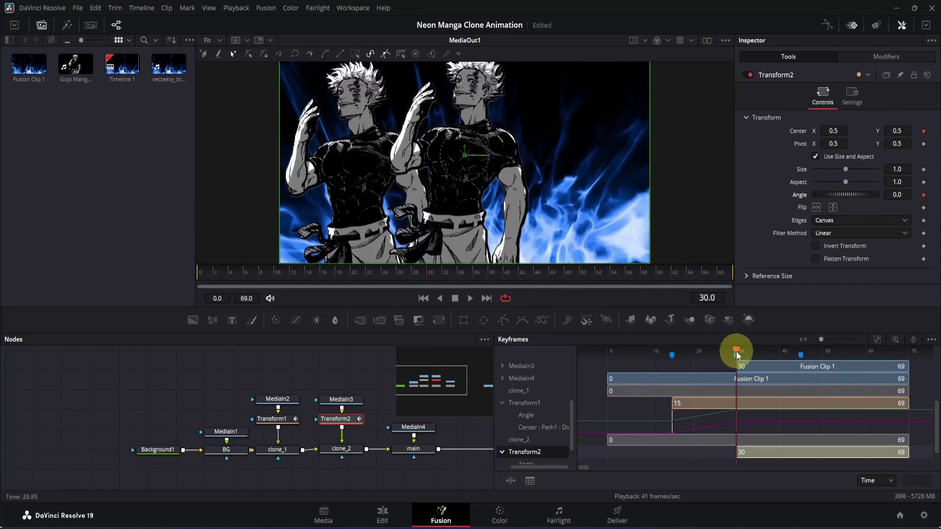
drag(736, 351, 802, 350)
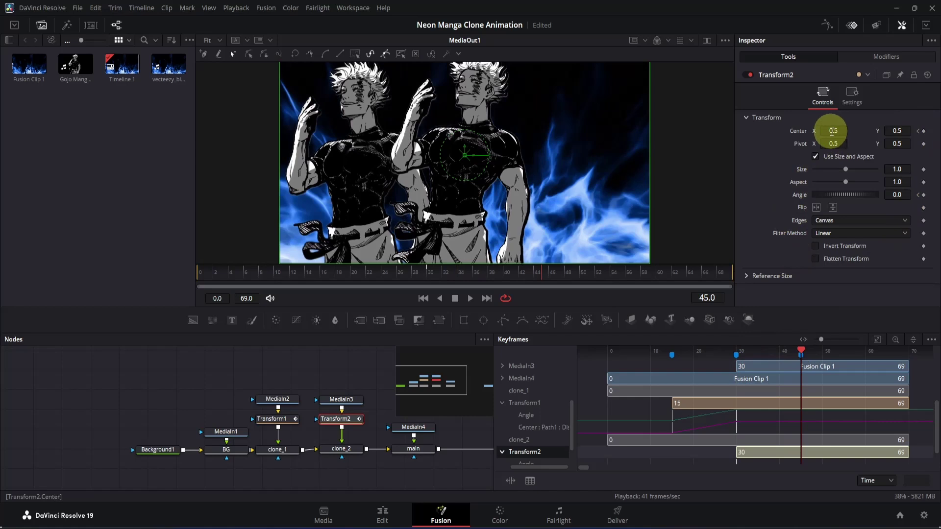
drag(835, 131, 862, 135)
mouse_move(464, 155)
mouse_down()
mouse_move(492, 147)
mouse_move(526, 165)
mouse_up()
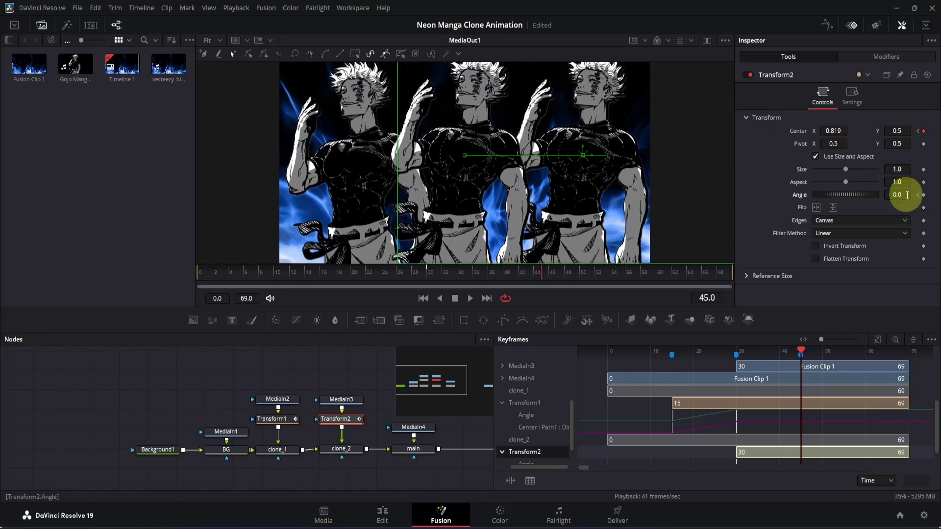
- Set Transform2's Angle to -5 and Center Y to 0.457 at frame 45
click(903, 195)
text(-5)
click(768, 206)
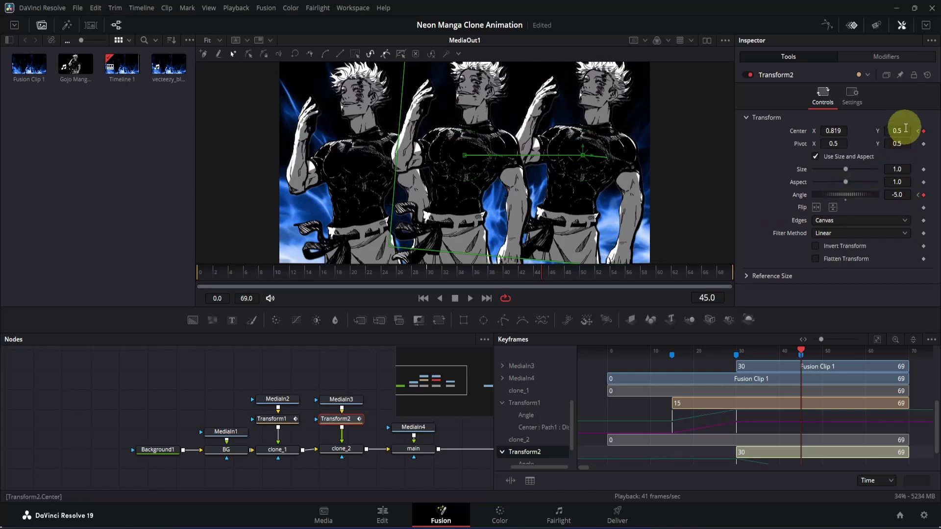
drag(903, 131, 881, 133)
drag(682, 193, 676, 168)
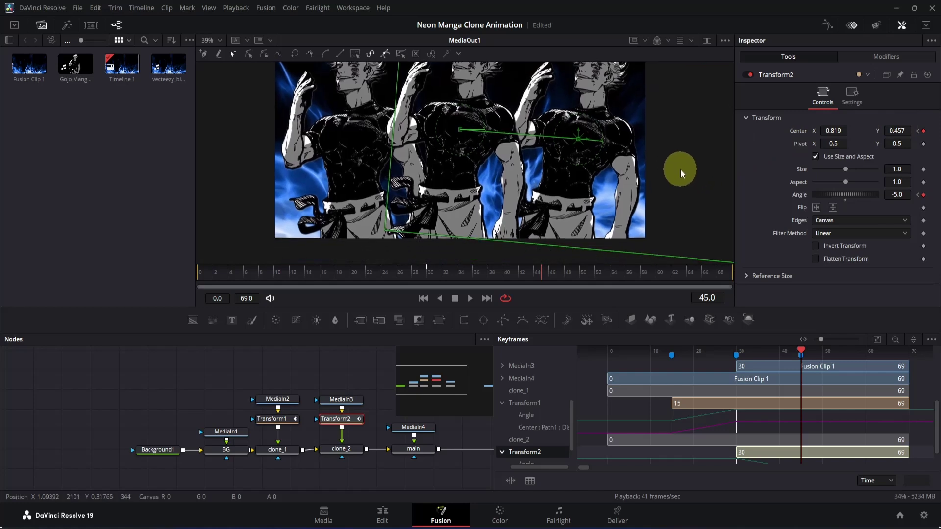
mouse_move(900, 127)
mouse_down()
mouse_move(909, 129)
mouse_move(901, 138)
mouse_up()
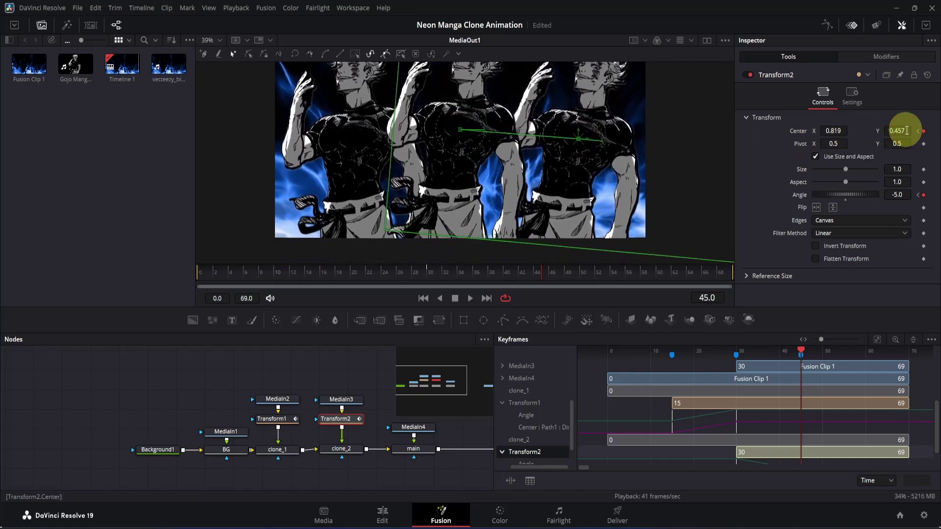
- Hide the keyframes editor and play back the clone animation from the start
click(850, 27)
drag(260, 275, 199, 274)
key(space)
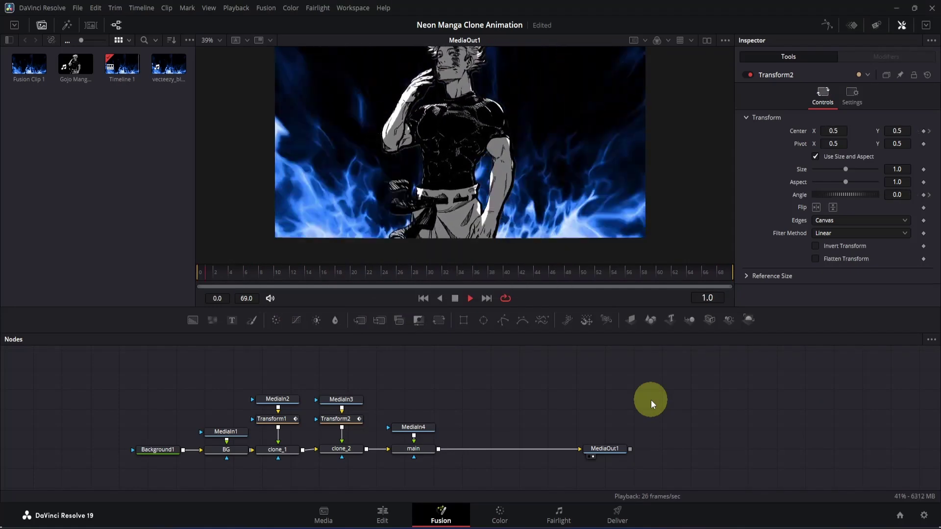
key(space)
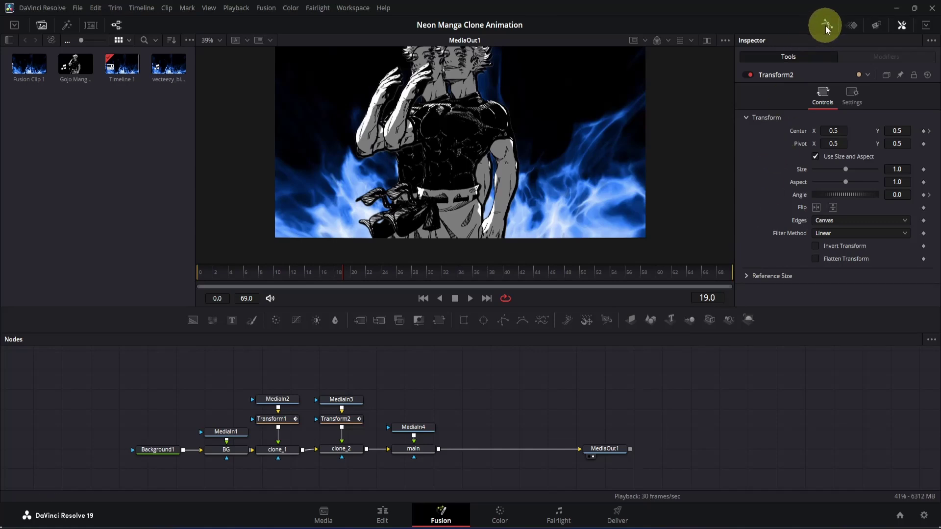
- Display the Transform1 and Transform2 curves in the spline editor, zoomed to fit
click(825, 26)
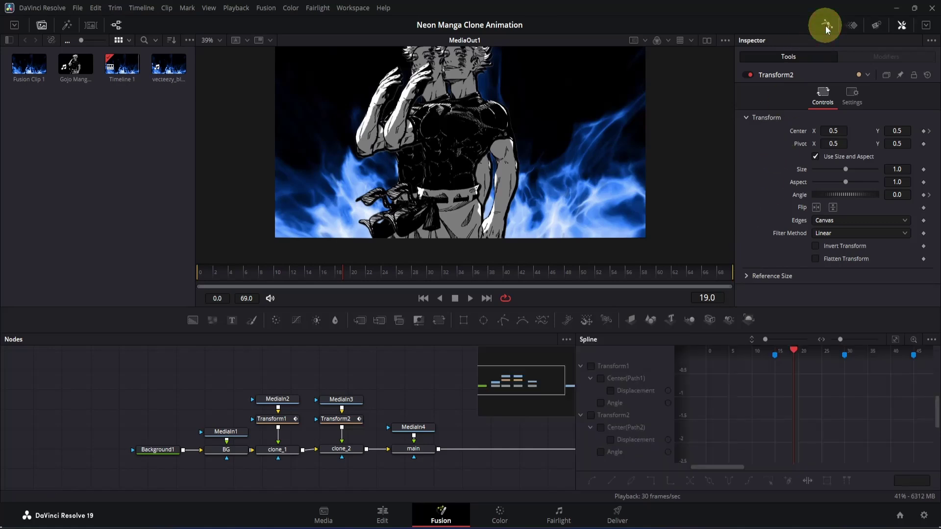
click(595, 367)
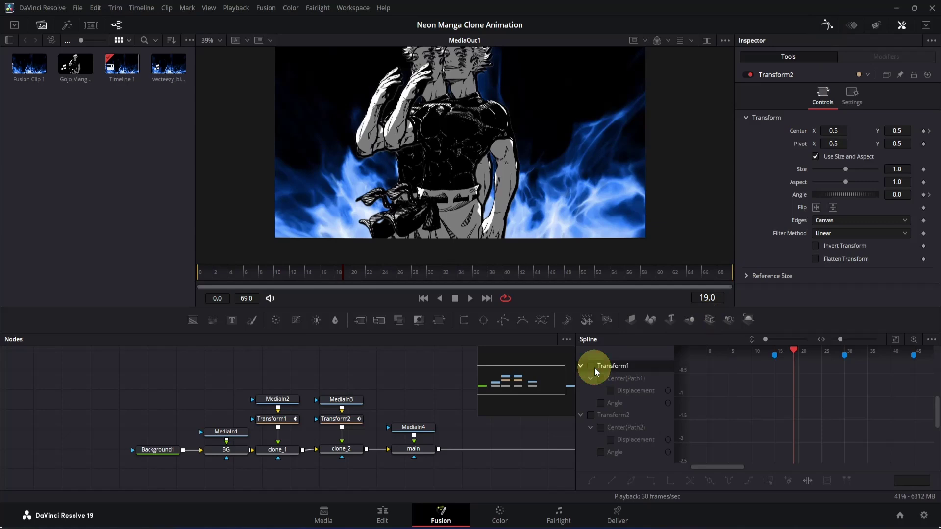
click(593, 416)
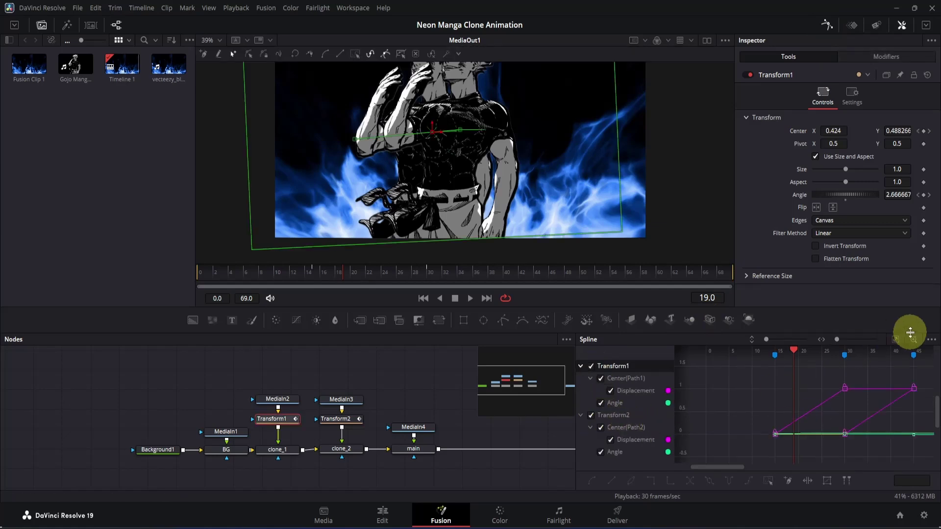
click(896, 340)
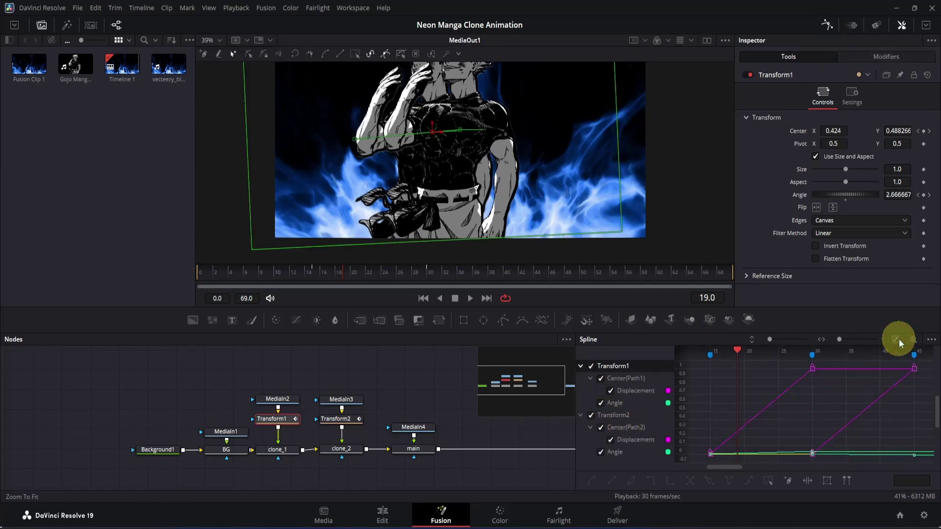
- Apply the Out Cubic ease to all keyframes of the Transform1 and Transform2 curves
drag(695, 363, 913, 474)
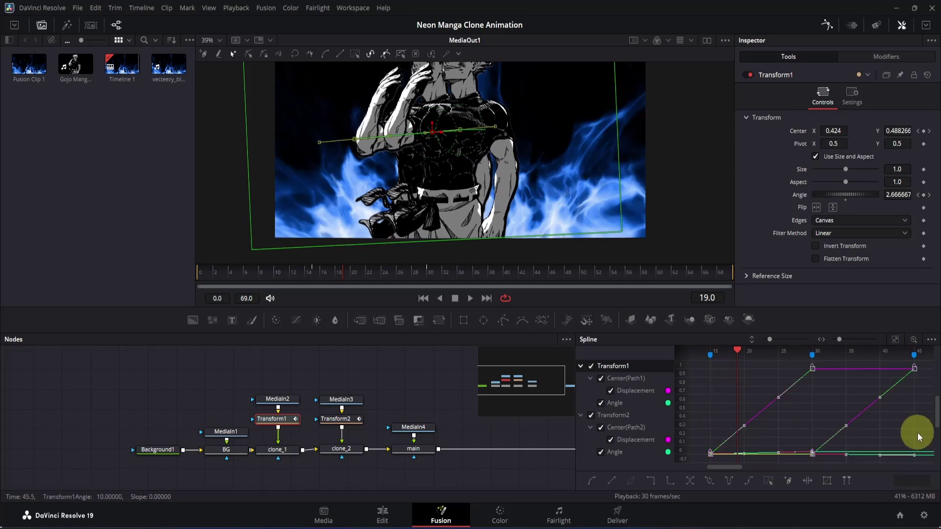
right_click(918, 437)
mouse_move(860, 256)
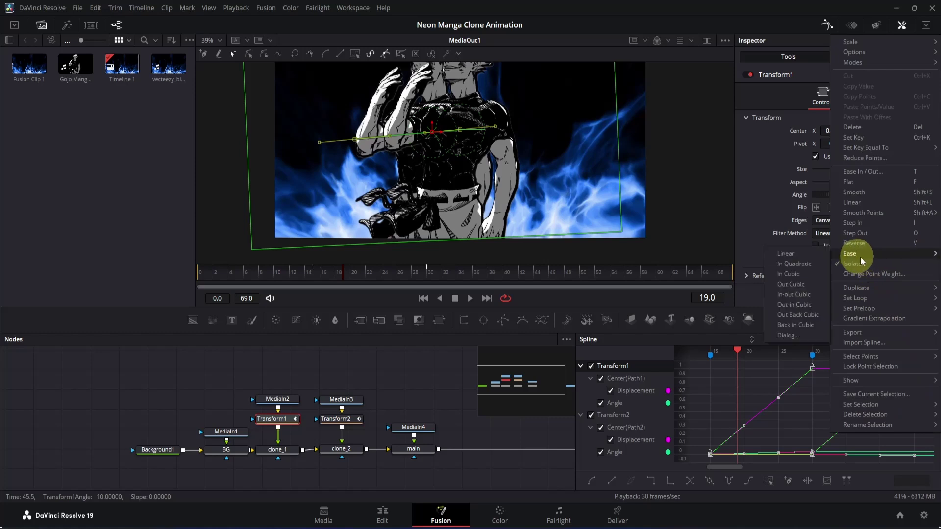
click(801, 287)
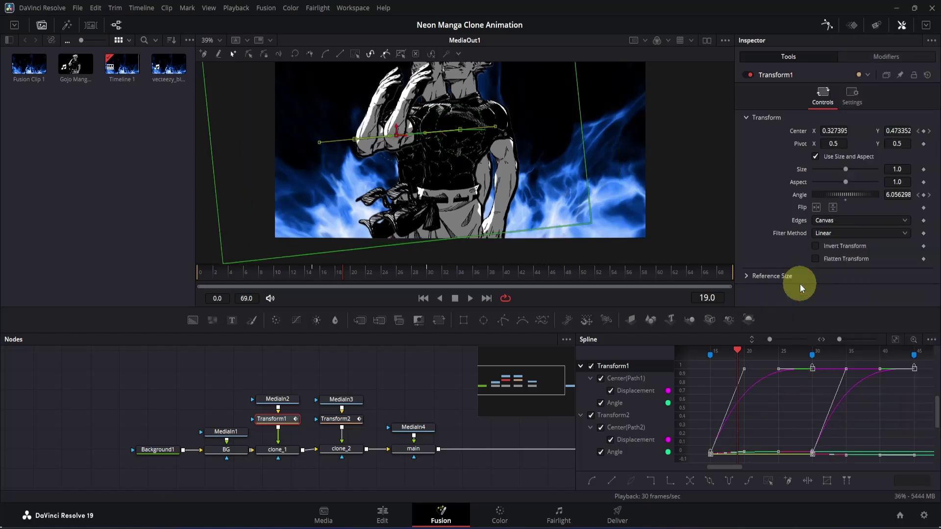
- Play back the eased animation from the start with the spline editor hidden, and save the project
click(824, 29)
drag(363, 266, 191, 275)
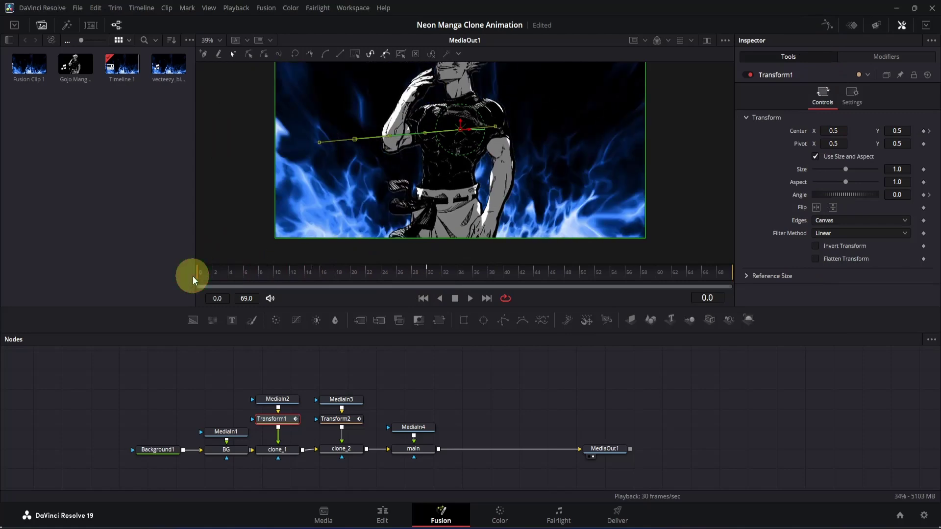
click(587, 415)
key(space)
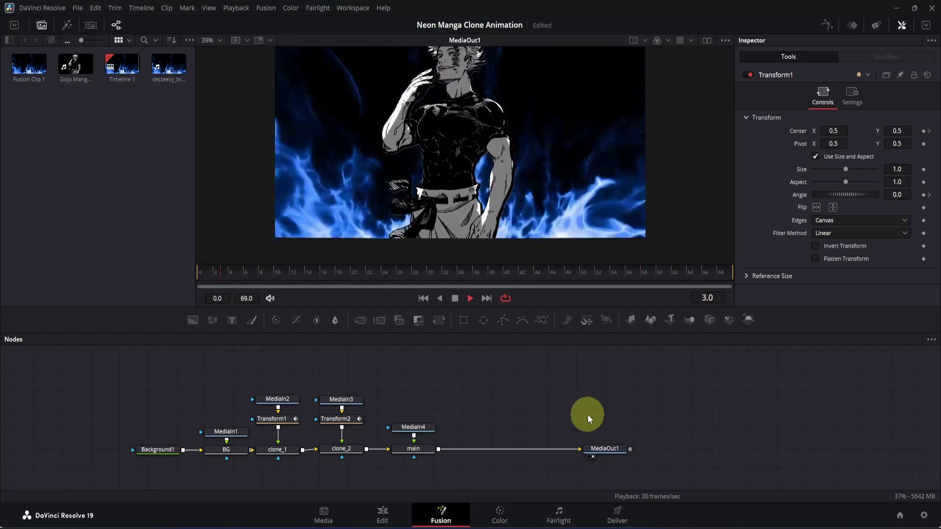
key(space)
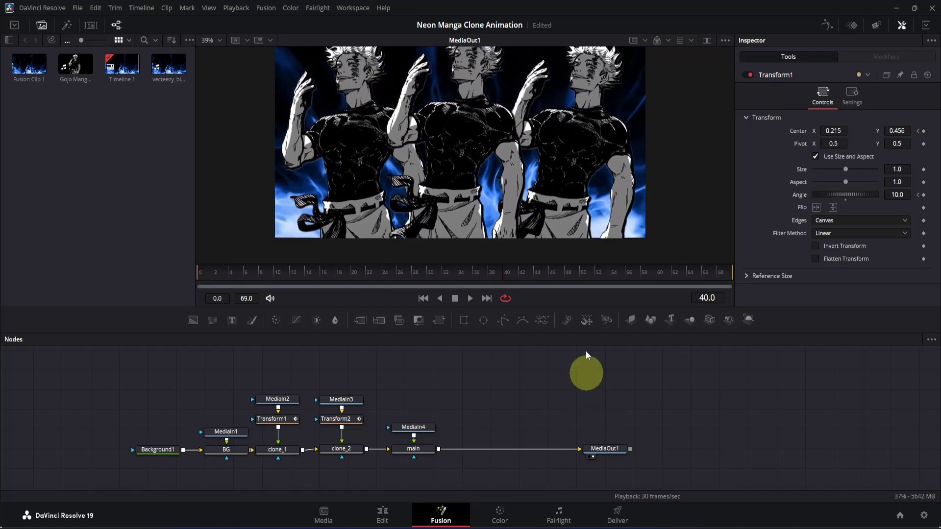
scroll(600, 218, down, 3)
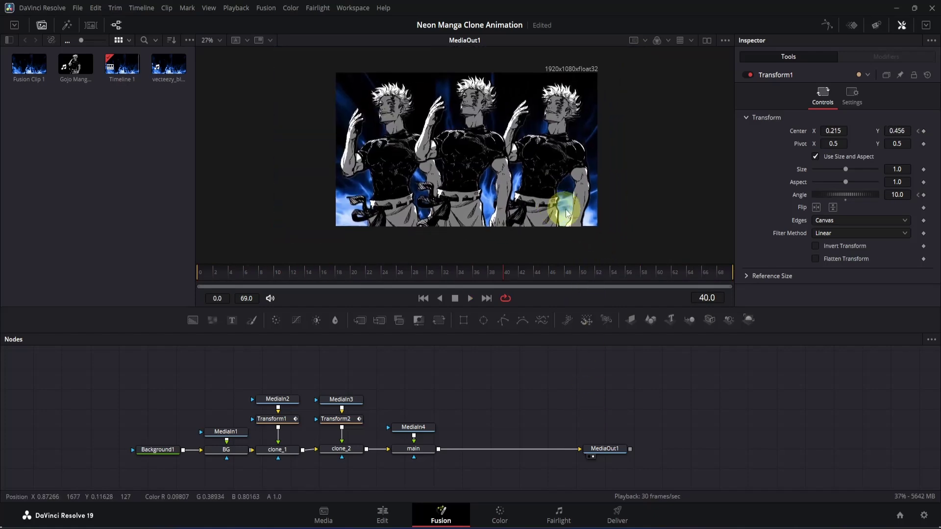
key(ctrl+s)
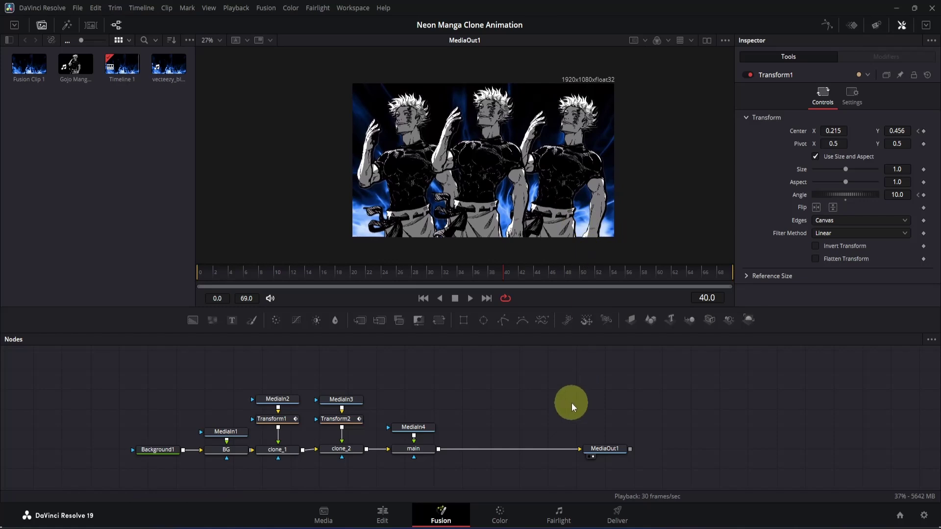
- Insert an Edge Detect node between Transform1 and clone_1
click(291, 422)
key(shift+space)
text(edge)
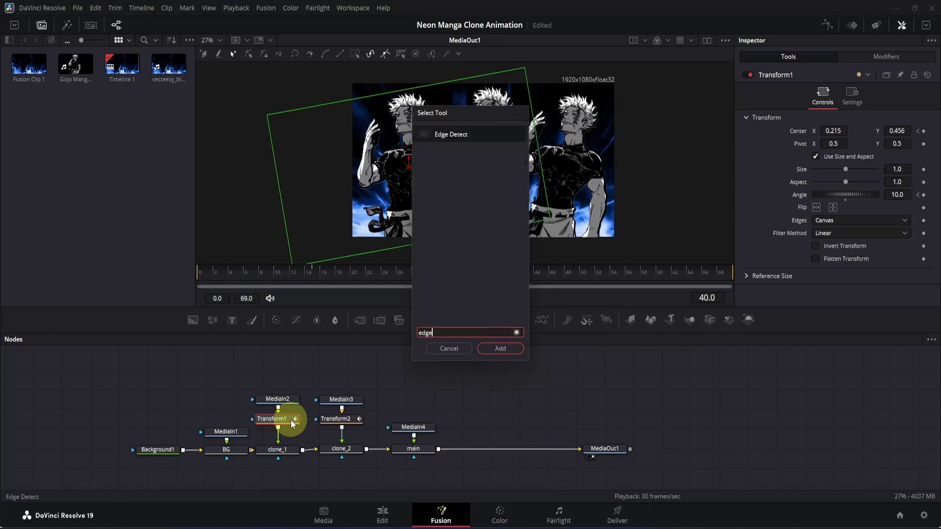
key(Return)
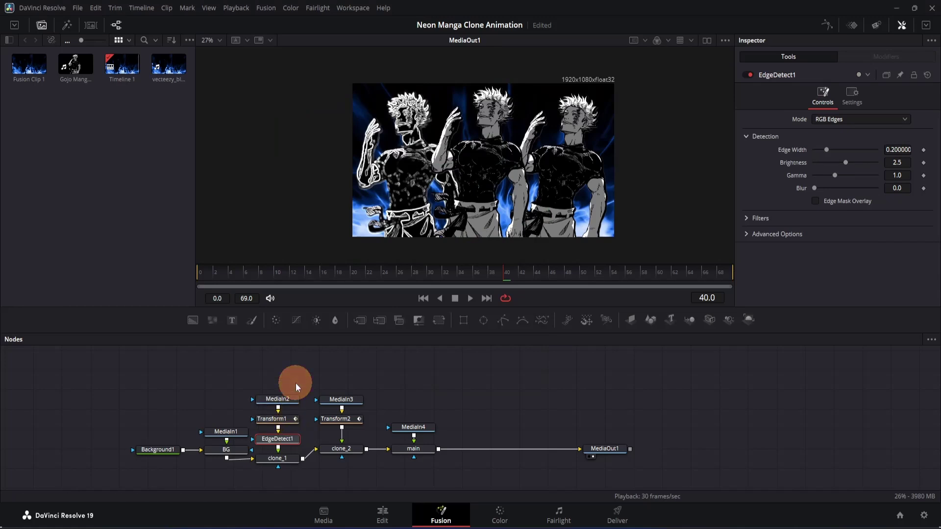
- Move MediaIn2, Transform1, EdgeDetect1 and clone_1 together so clone_1 lines up with the other merge nodes
drag(295, 383, 287, 452)
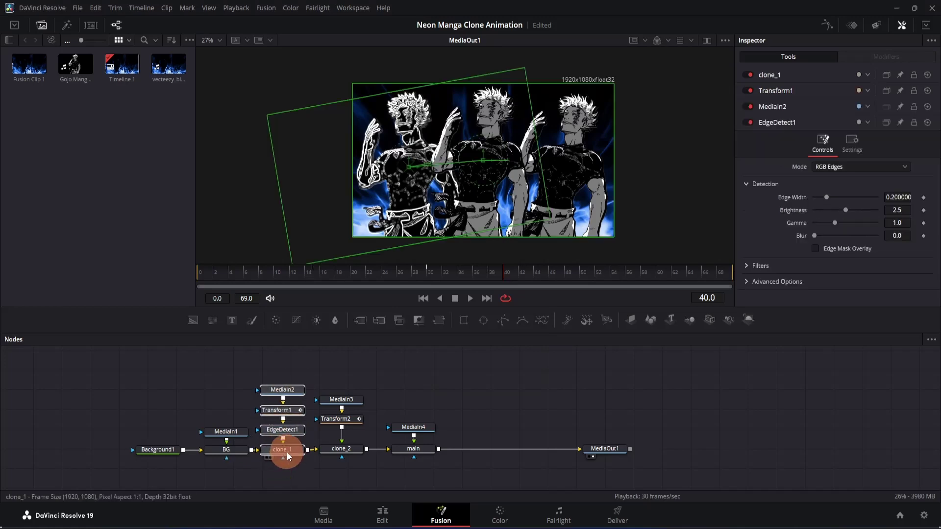
click(287, 452)
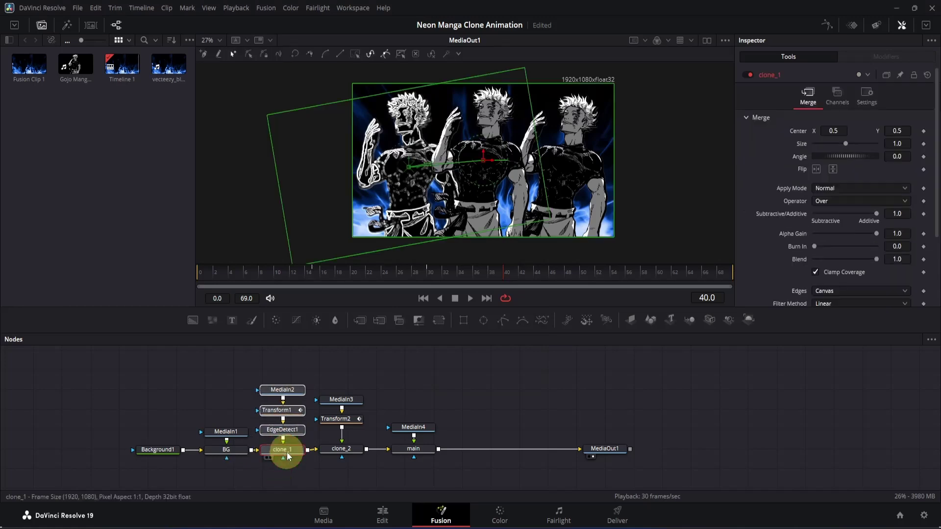
click(317, 378)
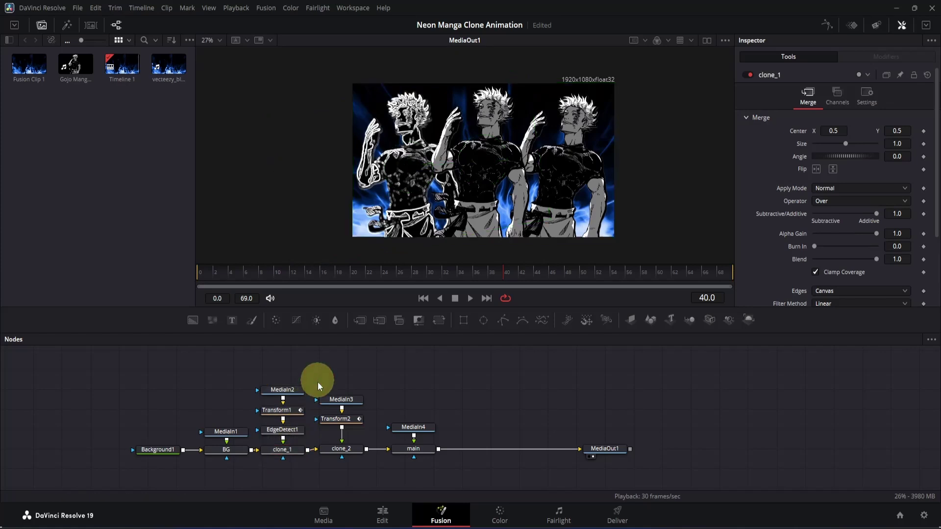
- Set EdgeDetect1 to Grayscale Edges mode with a cyan edge color, about hue 0.512 and saturation 0.546
click(292, 429)
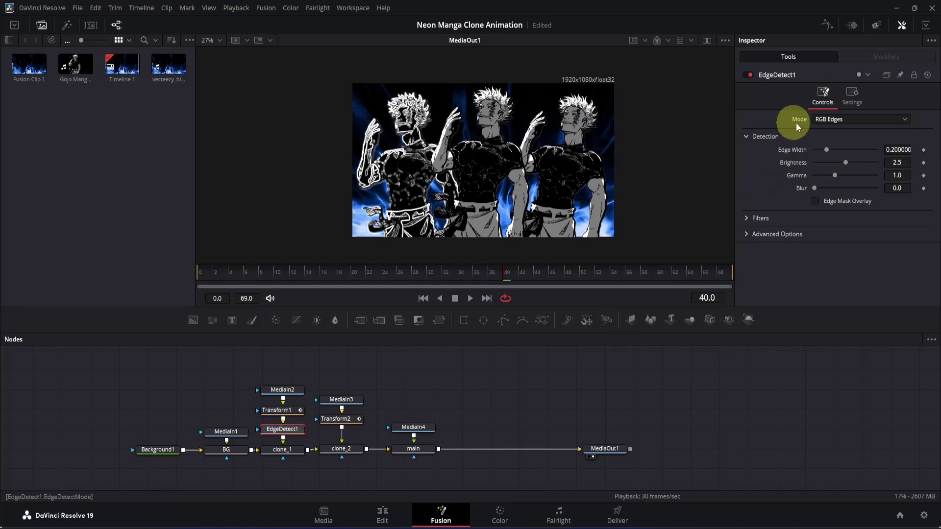
click(811, 123)
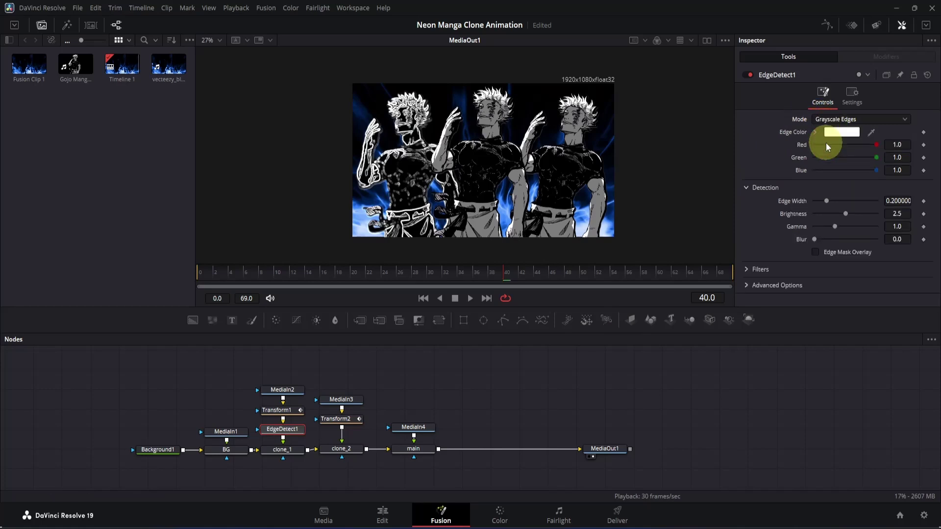
click(814, 132)
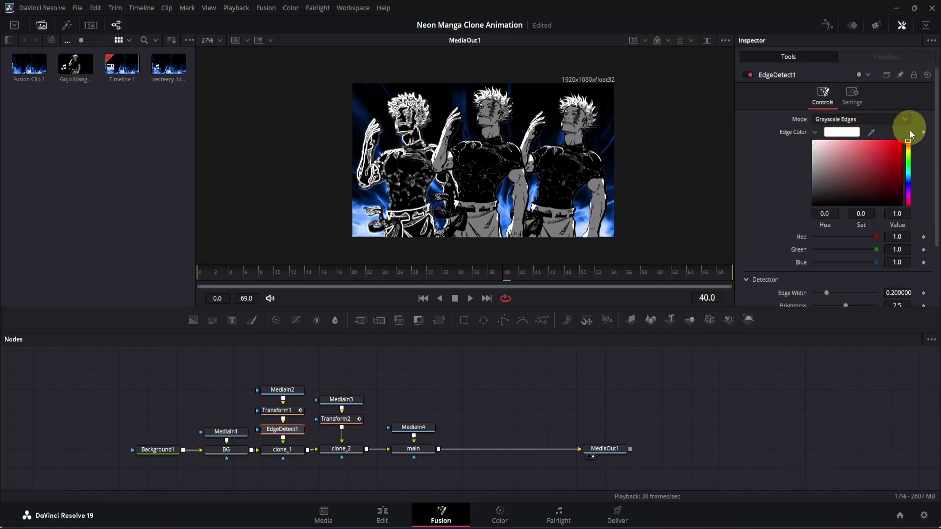
drag(909, 144, 911, 173)
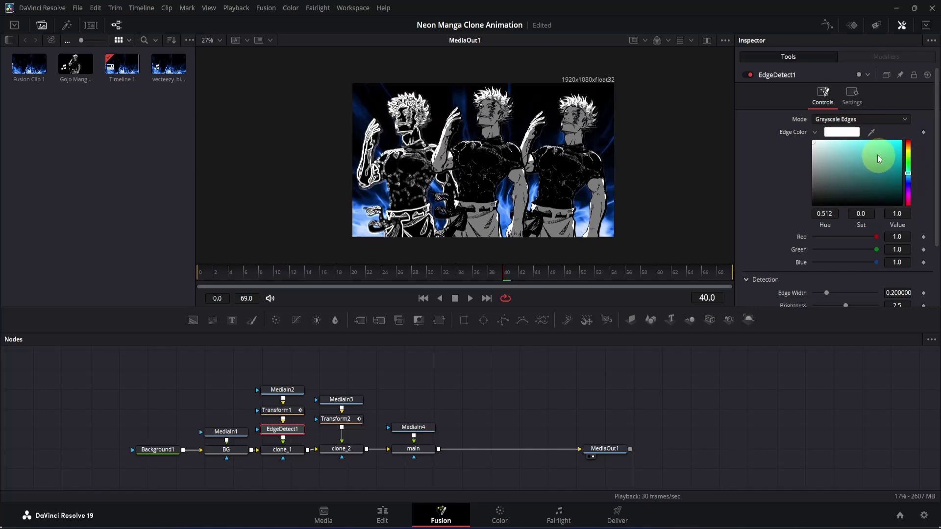
drag(871, 148, 861, 141)
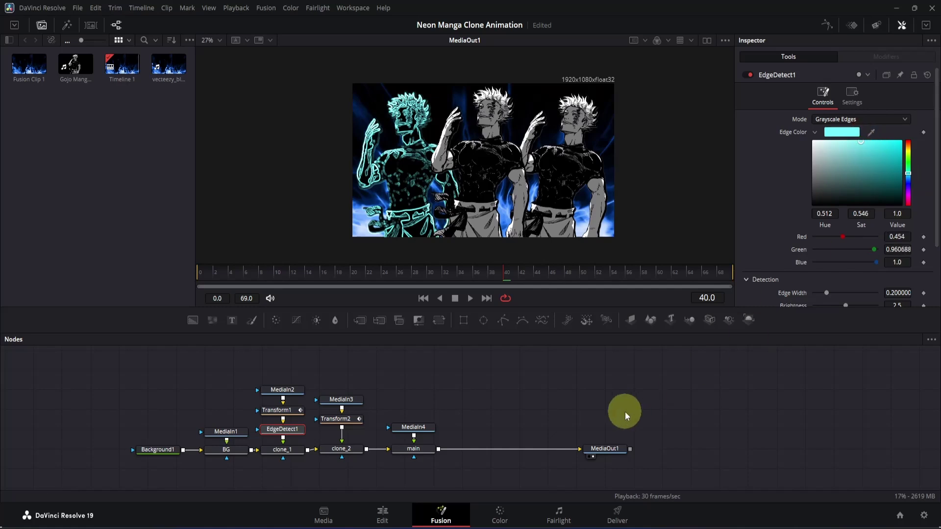
- Insert a Soft Glow node between EdgeDetect1 and clone_1, and shift that node chain so clone_1 lines up with the other merges
key(shift+space)
text(edge)
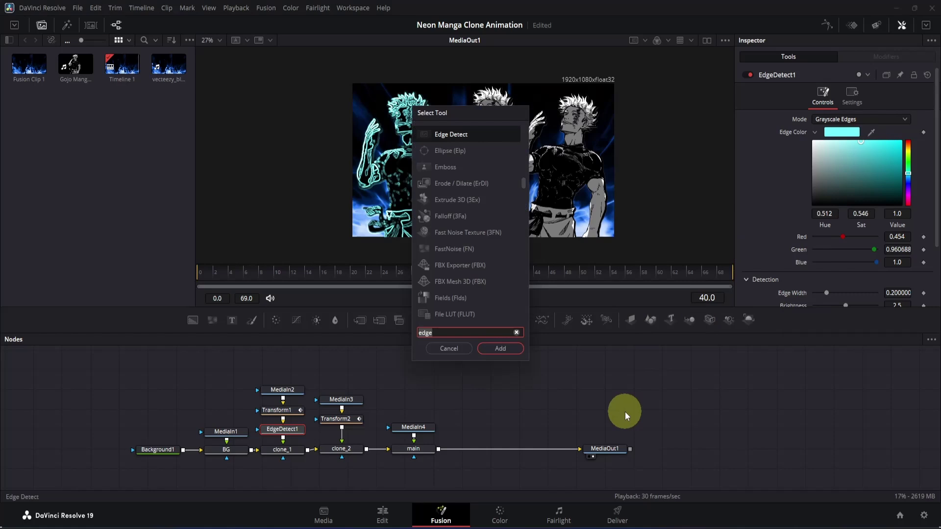
key(BackSpace)
key(BackSpace)
key(BackSpace)
key(BackSpace)
text(soft)
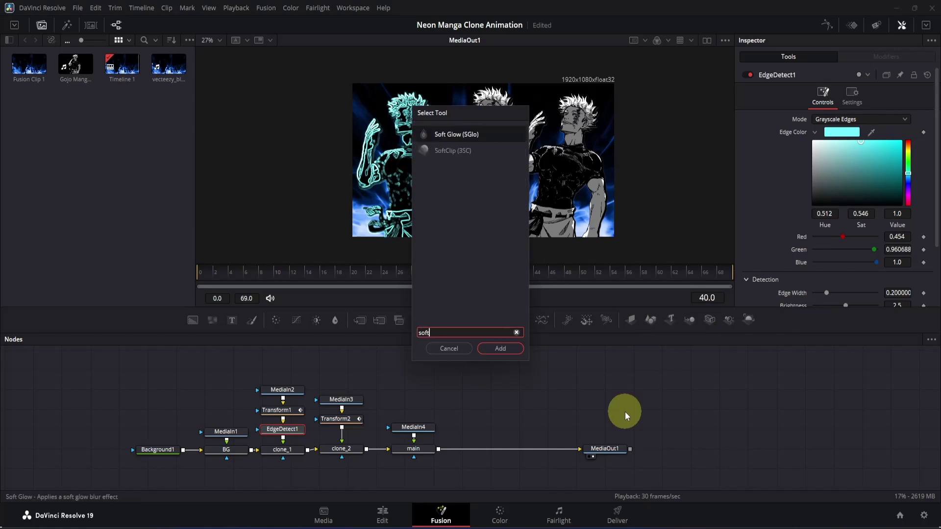
key(Return)
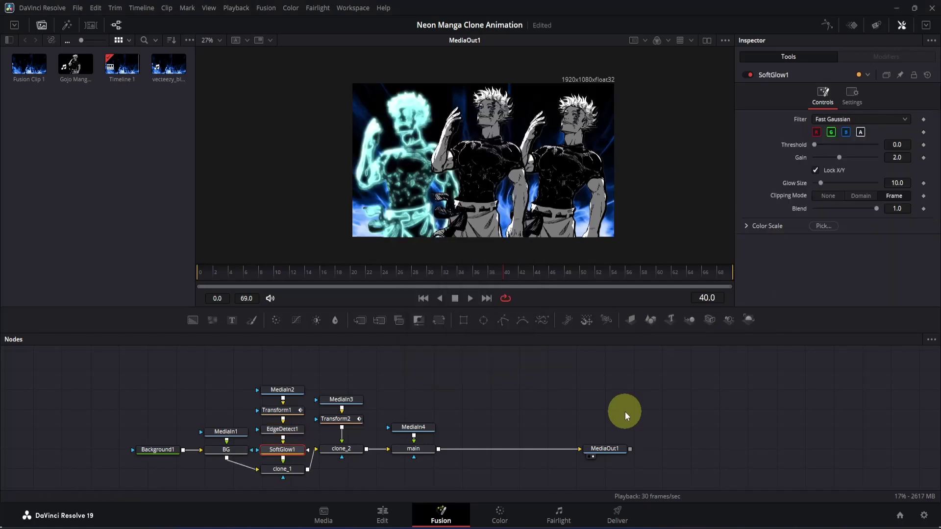
drag(287, 354, 291, 449)
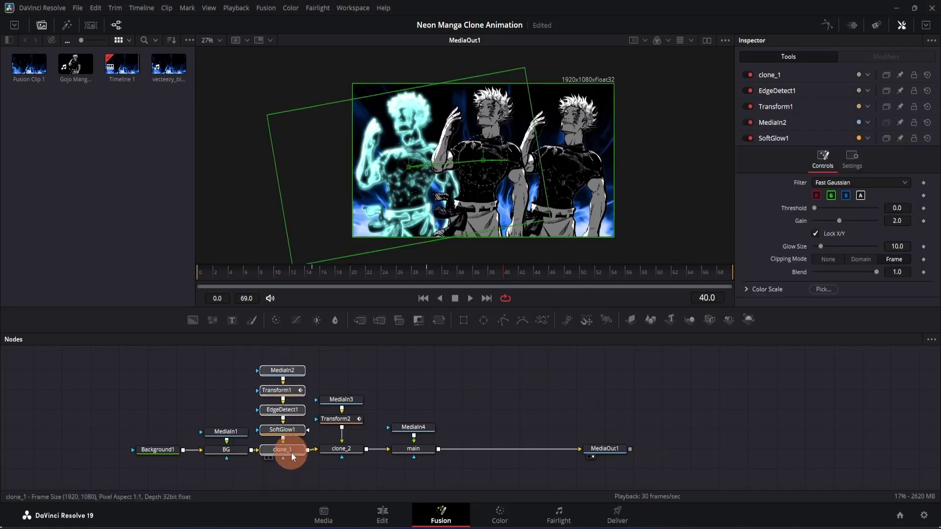
click(323, 377)
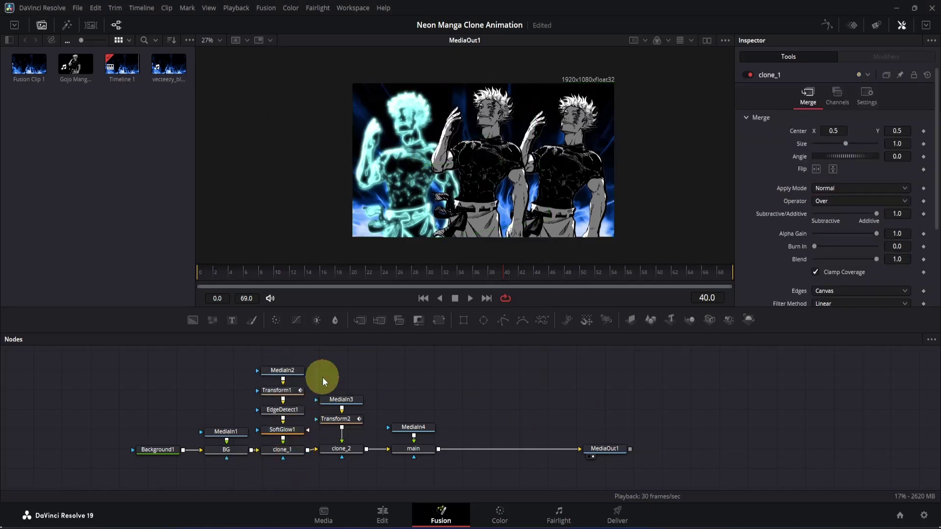
- Set the Soft Glow's gain to about 0.787 and its glow size to about 51.2
click(282, 429)
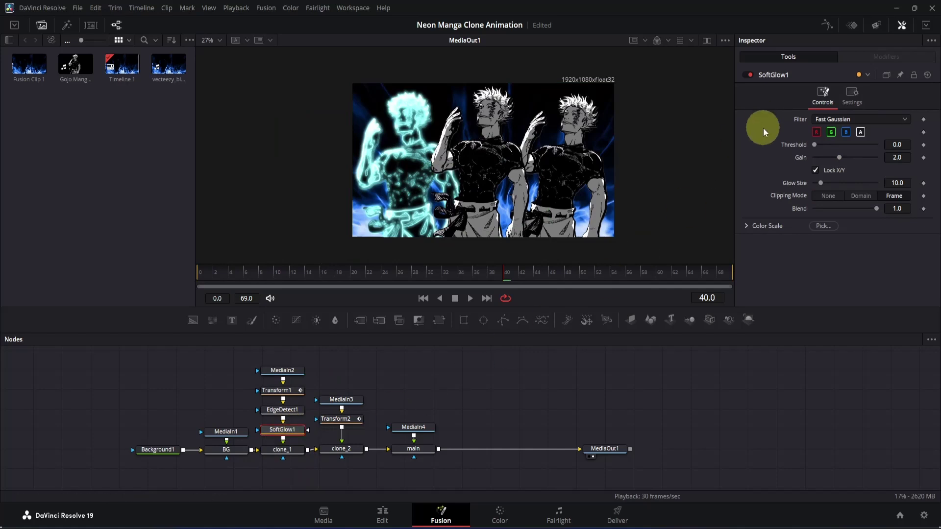
drag(839, 157, 846, 184)
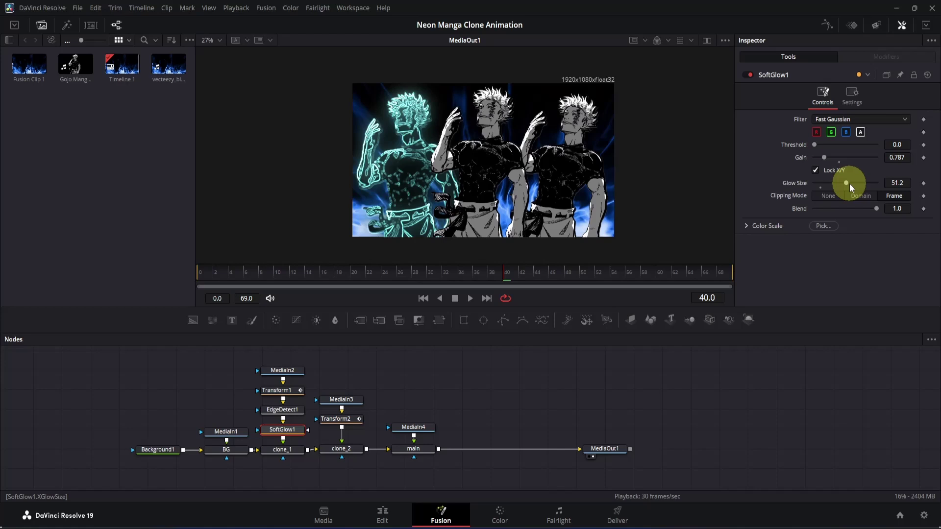
- Insert a Color Corrector between EdgeDetect1 and SoftGlow1, and realign the chain so clone_1 sits level with the other merges
click(288, 411)
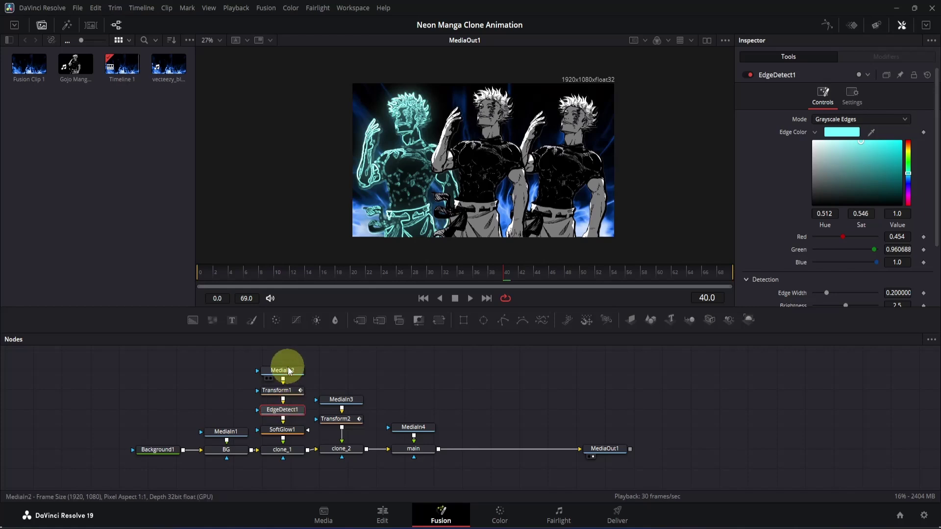
click(276, 321)
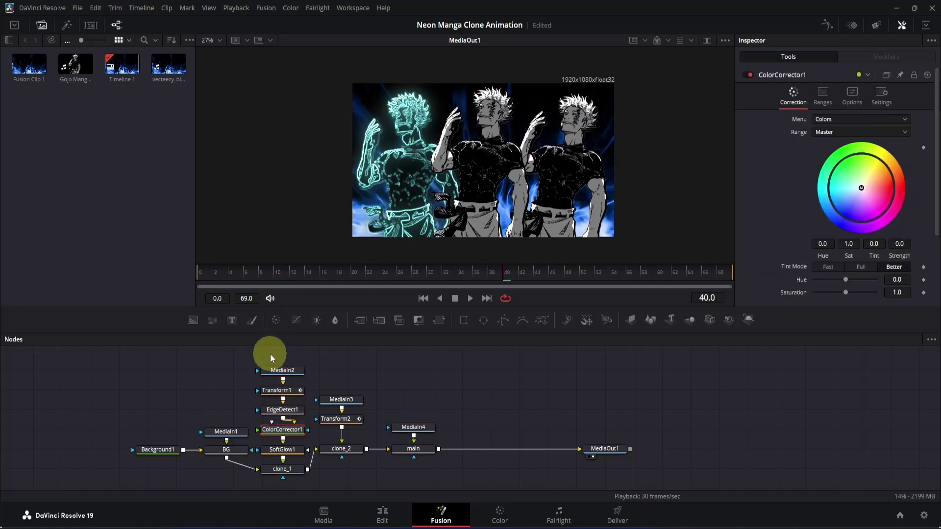
drag(269, 354, 289, 454)
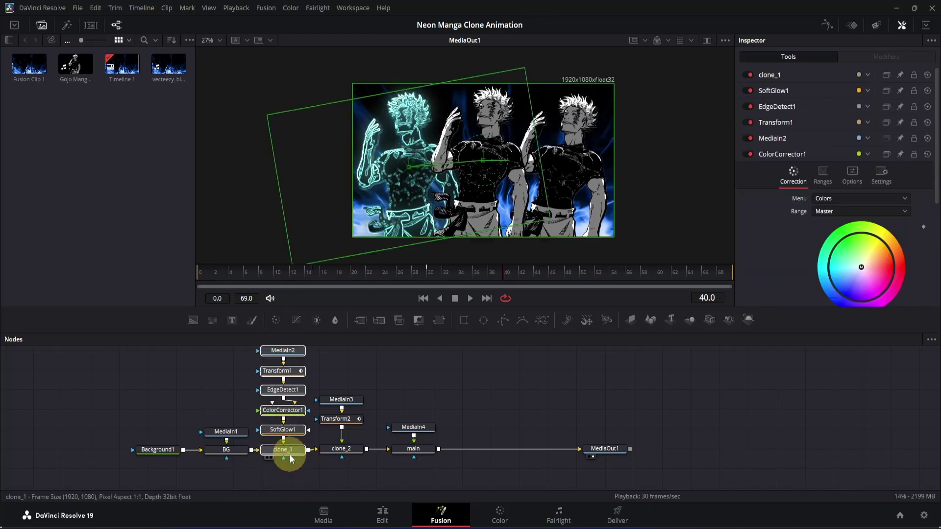
click(290, 456)
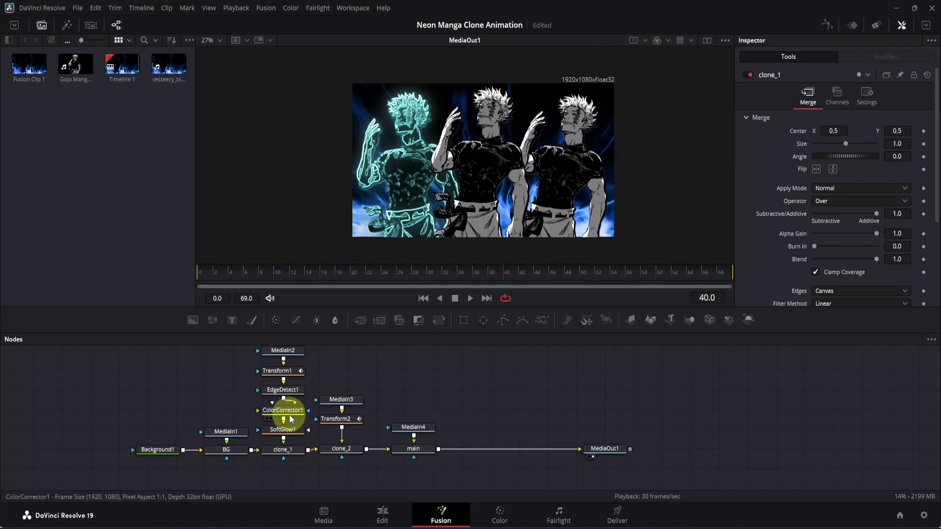
- Tint ColorCorrector1 red at full strength 1.0, with a tint of about 0.027, and save the project
click(291, 419)
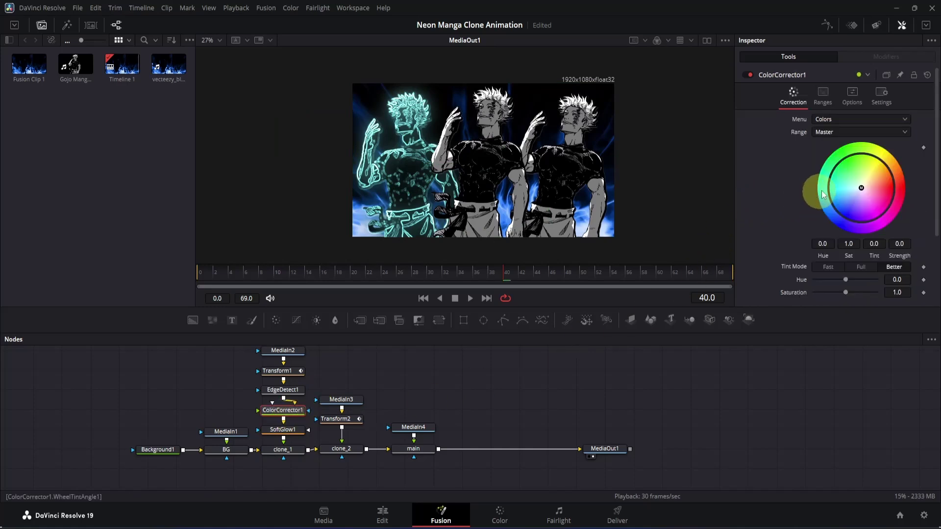
drag(823, 195, 903, 184)
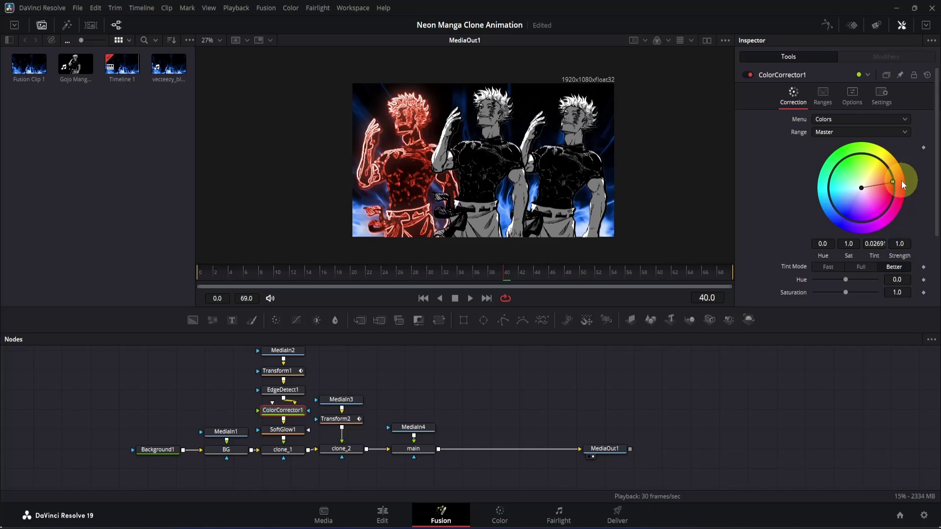
key(ctrl+s)
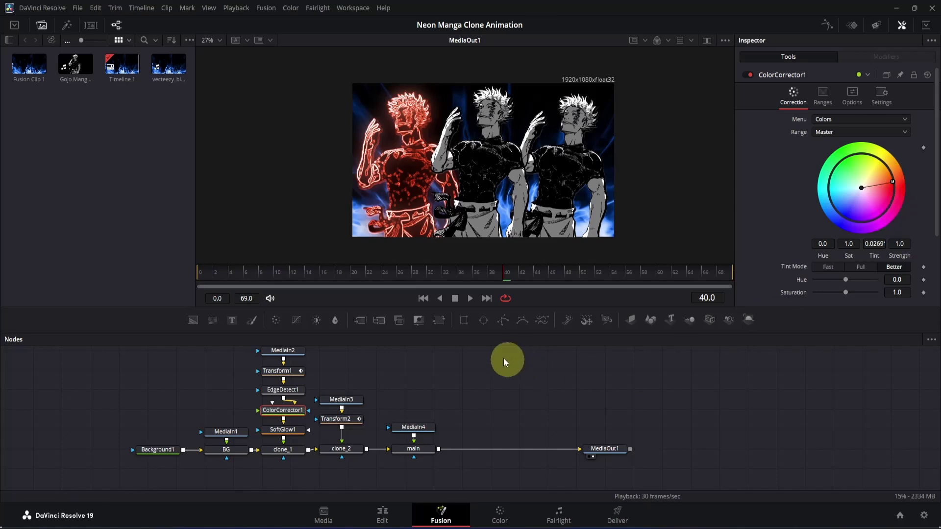
- Mask ColorCorrector1 with an inverted, soft-edged ellipse about 0.4 in width and height, centered on the left clone's torso
click(485, 325)
click(483, 162)
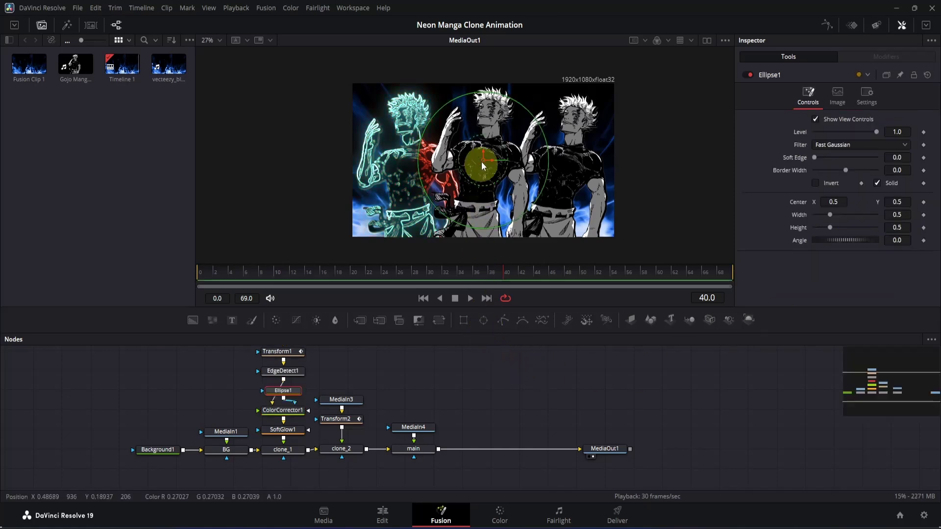
drag(485, 163, 415, 166)
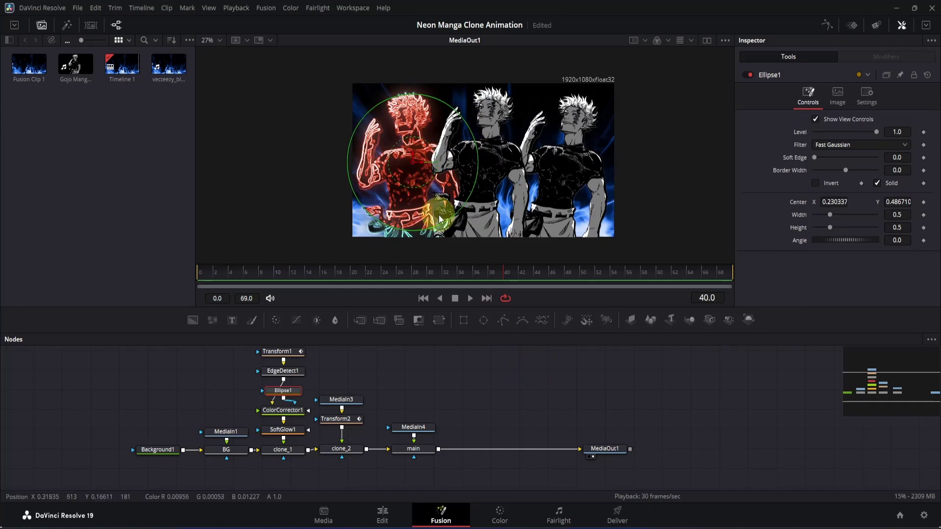
drag(446, 225, 436, 216)
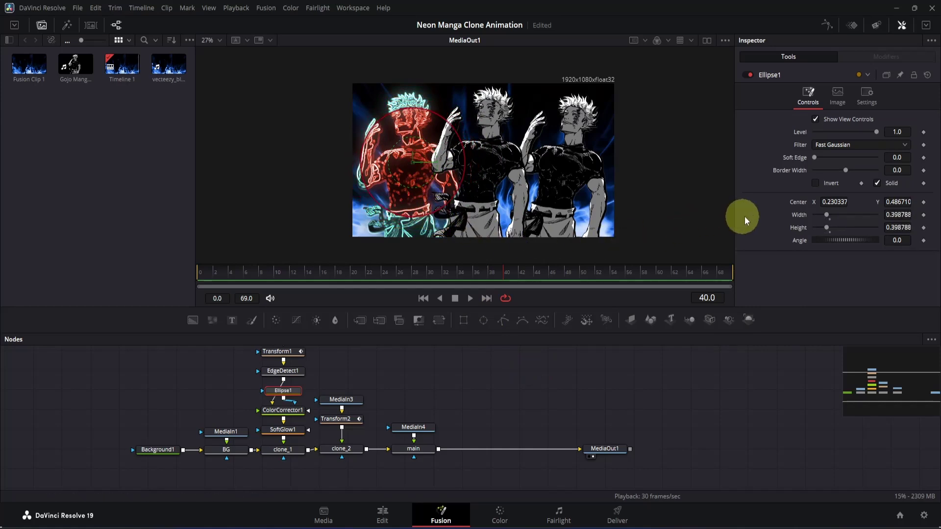
click(816, 185)
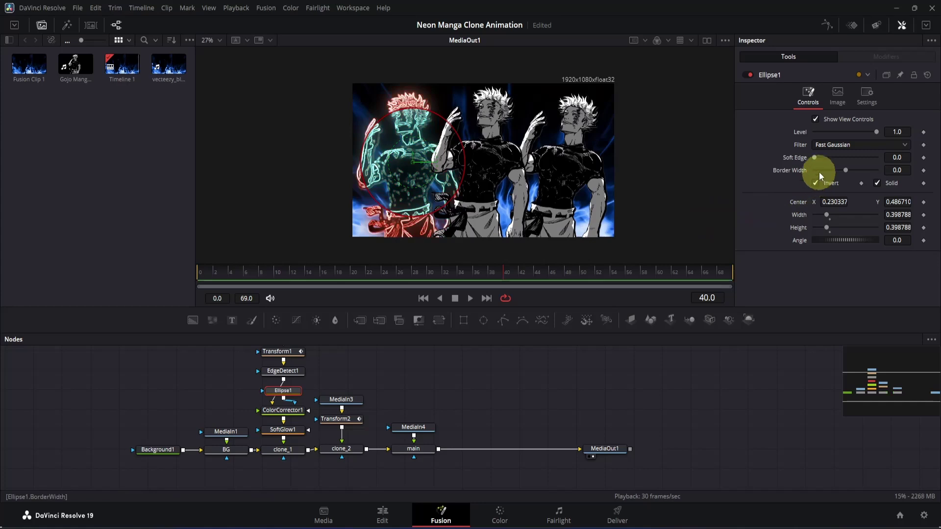
drag(814, 158, 835, 157)
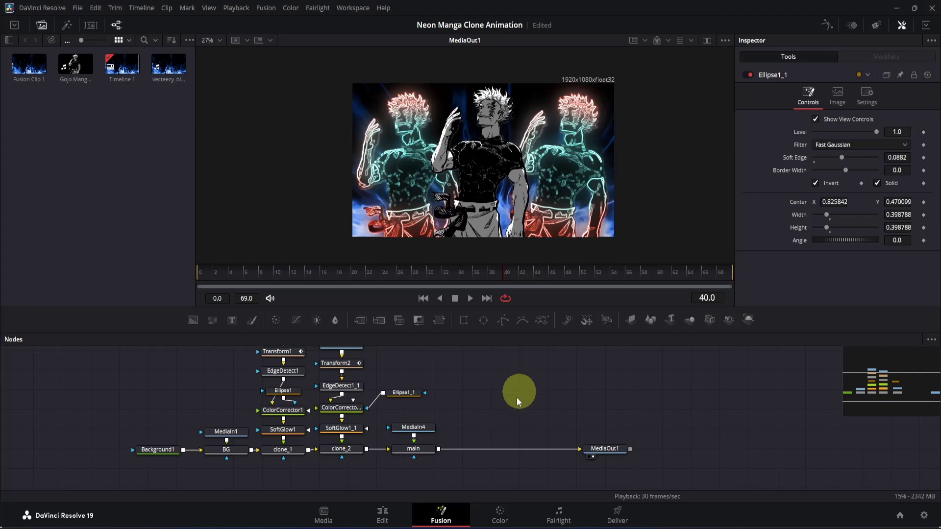
- Insert a Color Corrector between MediaIn1 and BG, and tint the fire teal with tint -0.5 and strength 1.0
drag(234, 430, 234, 405)
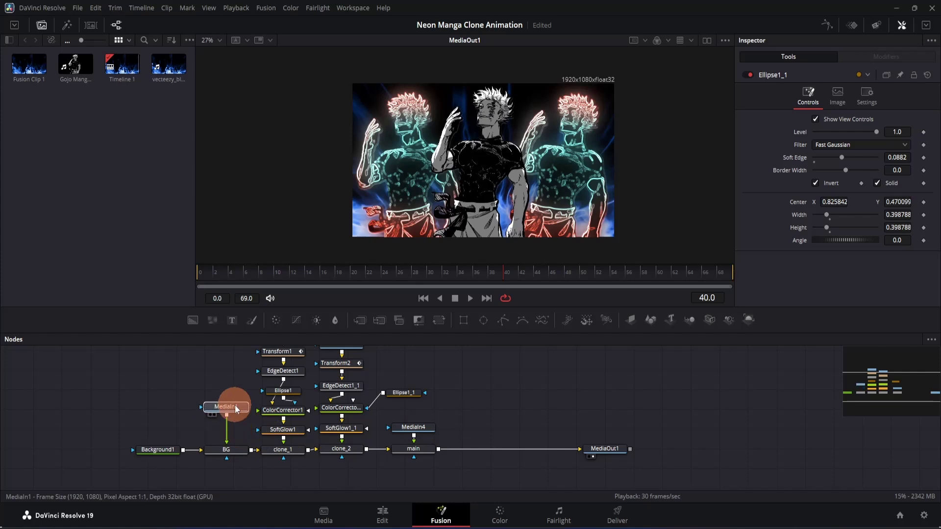
click(273, 321)
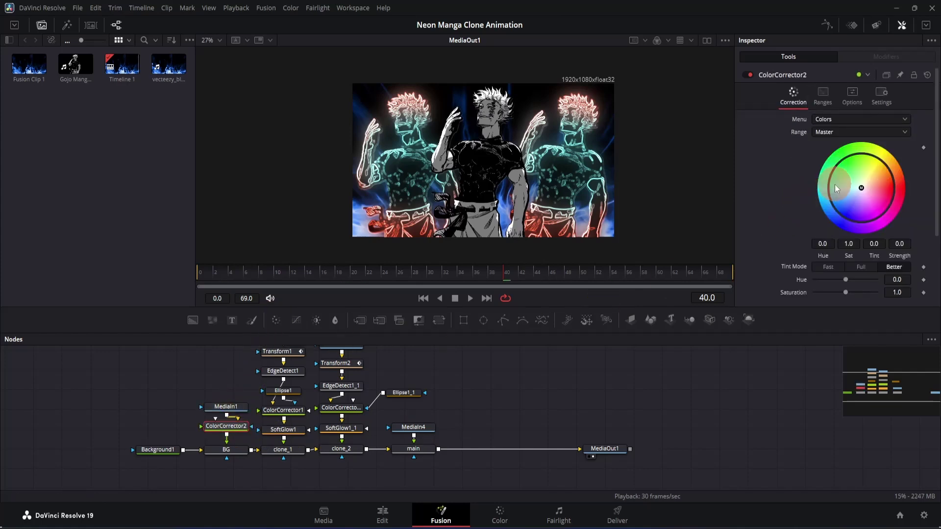
drag(861, 188, 829, 188)
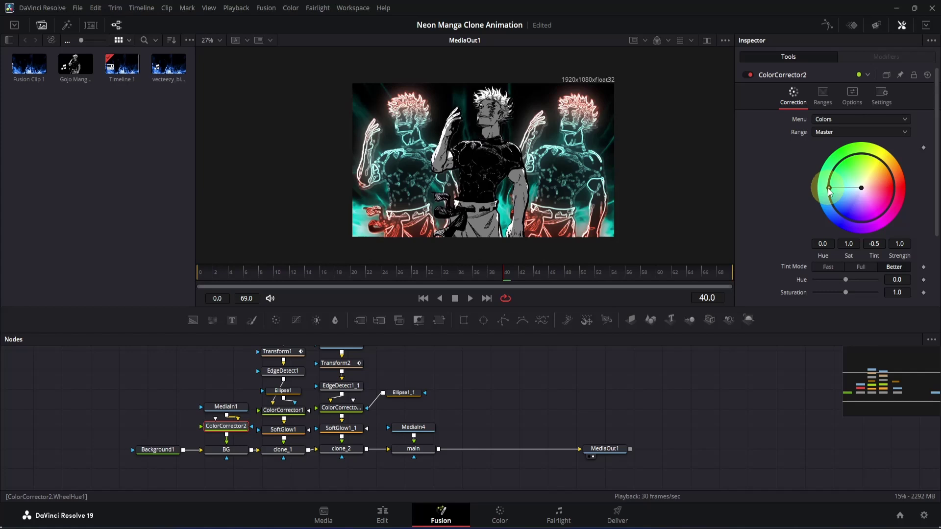
- Paste a copy of ColorCorrector1_1 after ColorCorrector2 to tint the background red, and realign the BG node chain
click(355, 408)
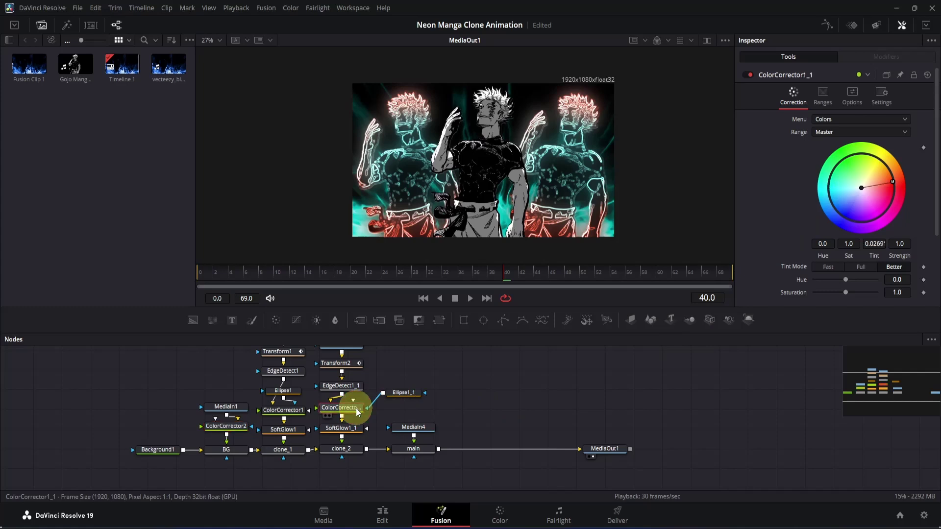
click(234, 429)
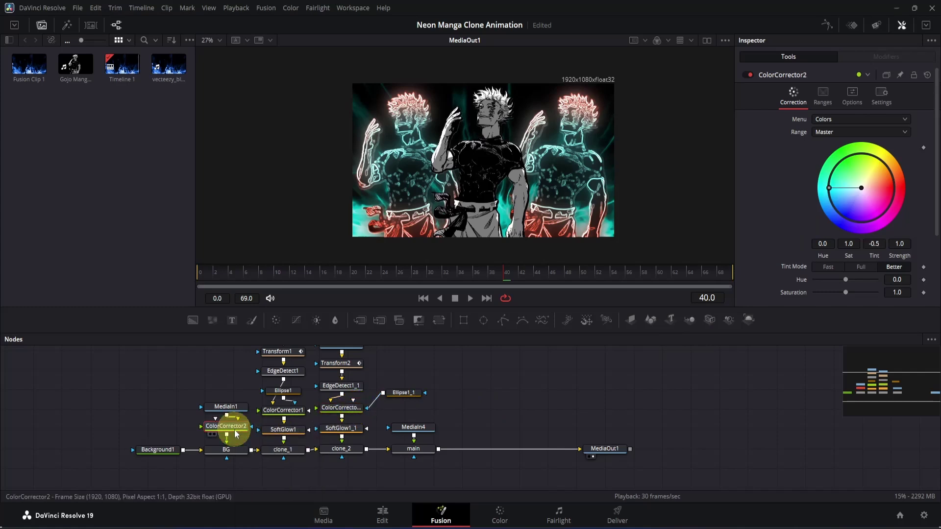
key(ctrl+v)
drag(222, 395, 236, 450)
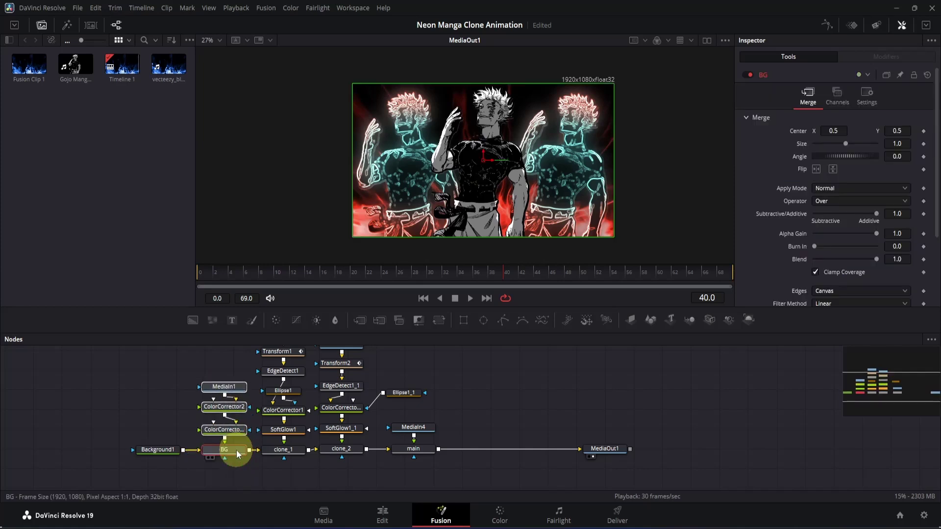
click(178, 419)
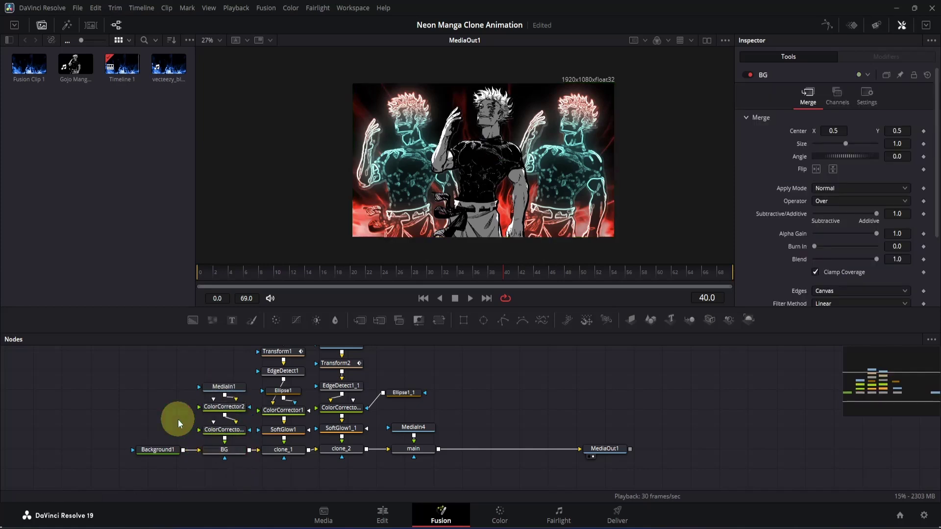
- Mask the pasted background color corrector with an inverted ellipse widened to about 1.109
click(217, 432)
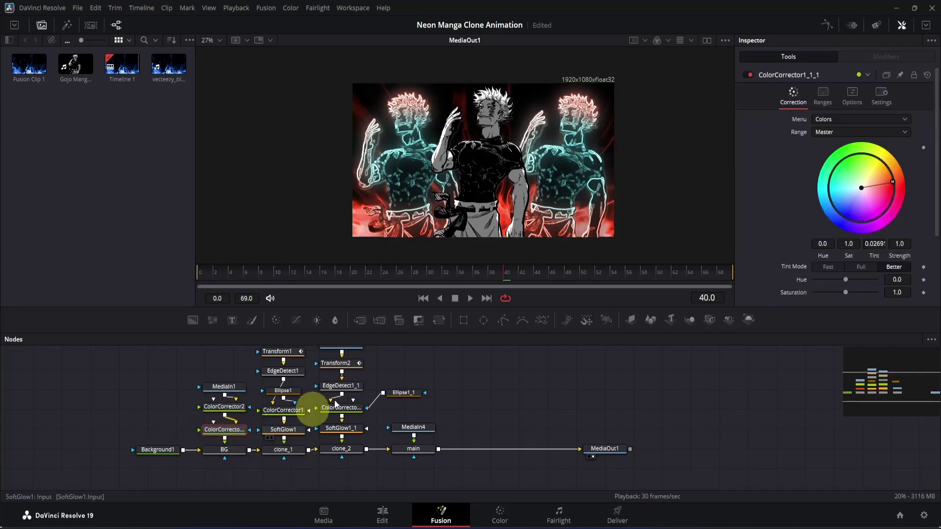
click(485, 319)
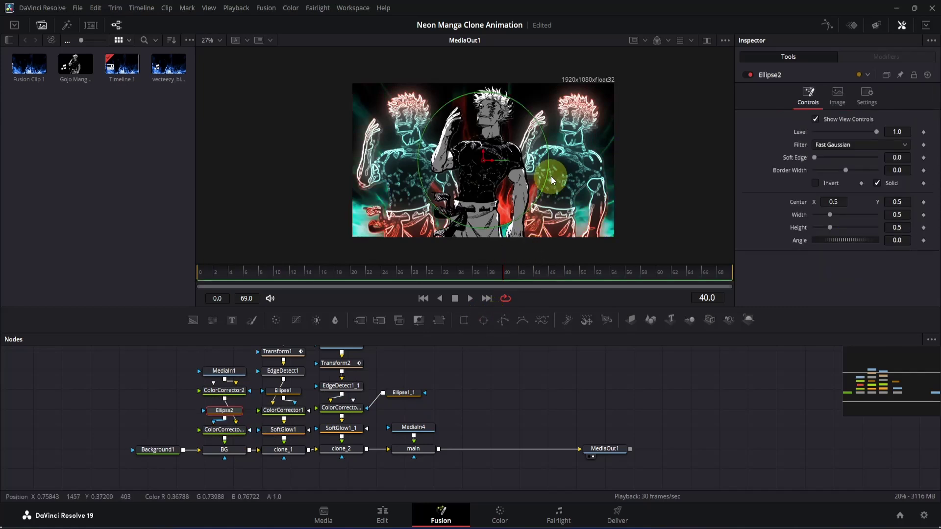
drag(548, 171, 628, 169)
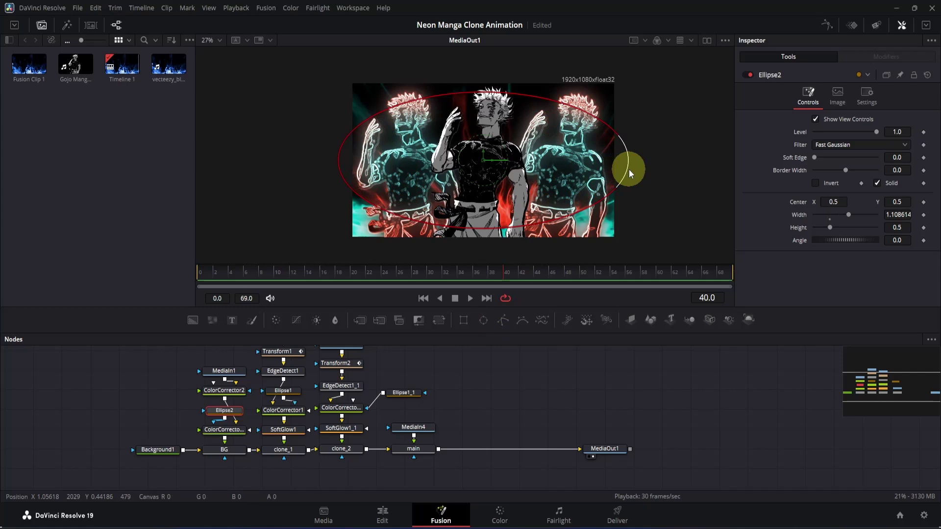
click(815, 183)
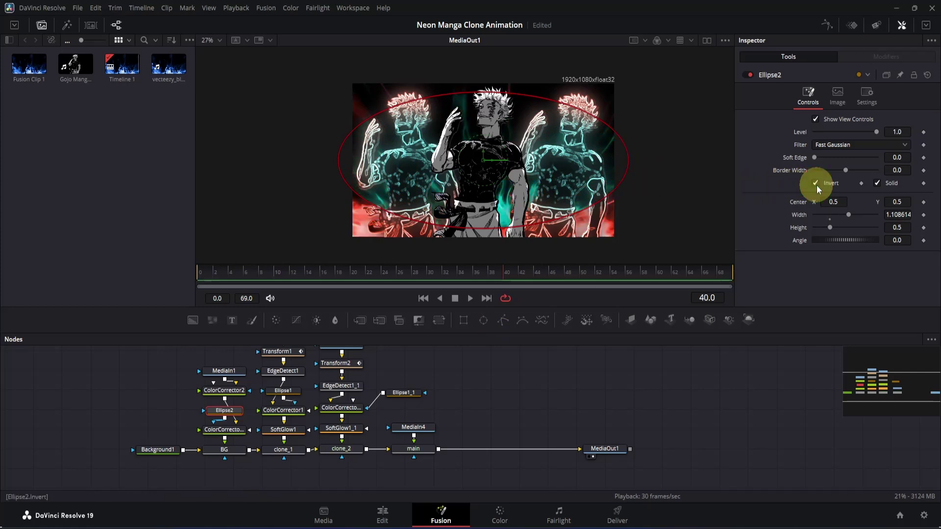
- Soften Ellipse2 with soft edge 0.085 and border width 0.089, and move Ellipse1_1 above the color corrector it masks
drag(814, 157, 859, 173)
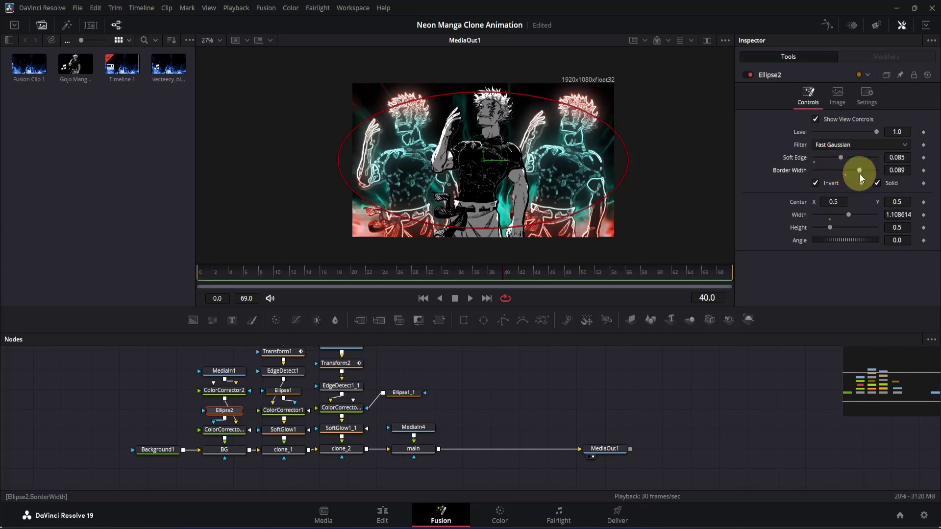
click(730, 378)
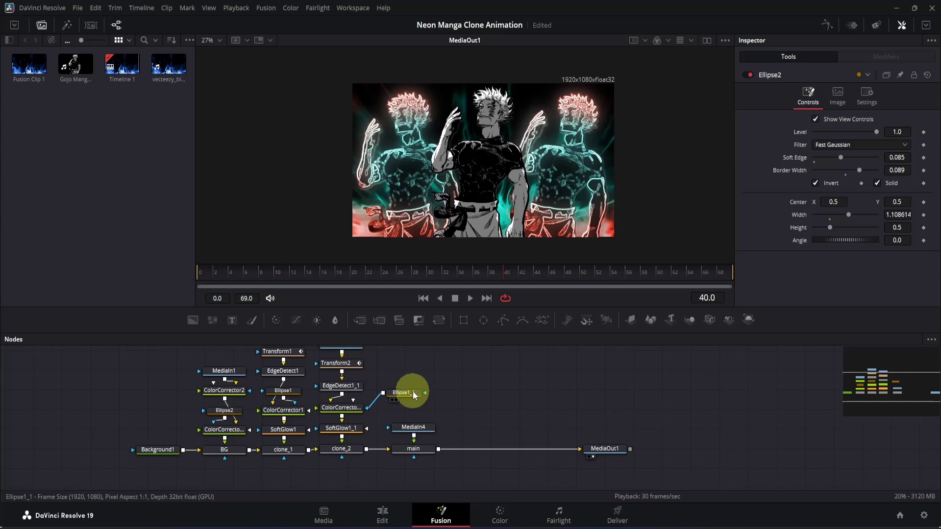
drag(412, 391, 359, 389)
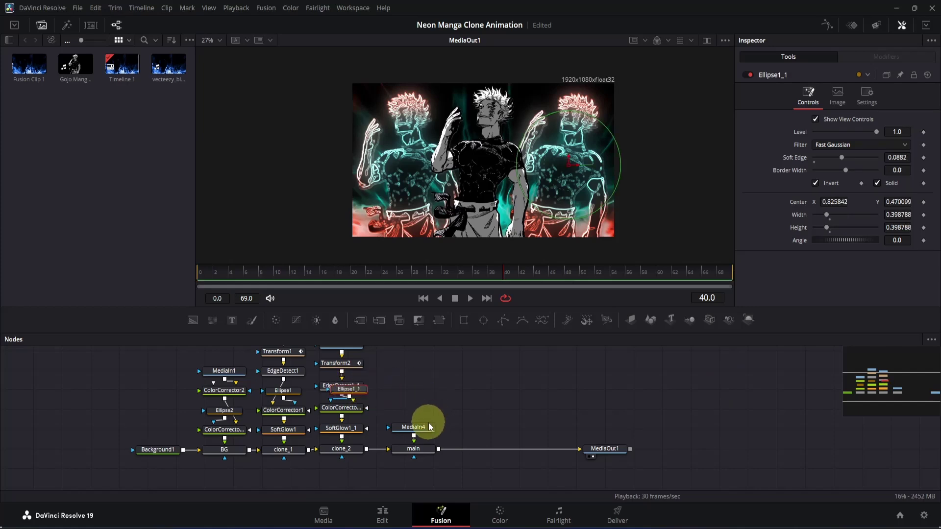
- Raise MediaIn4 in the node graph and paste a copy of ColorCorrector2 between it and the main merge
drag(422, 425, 422, 392)
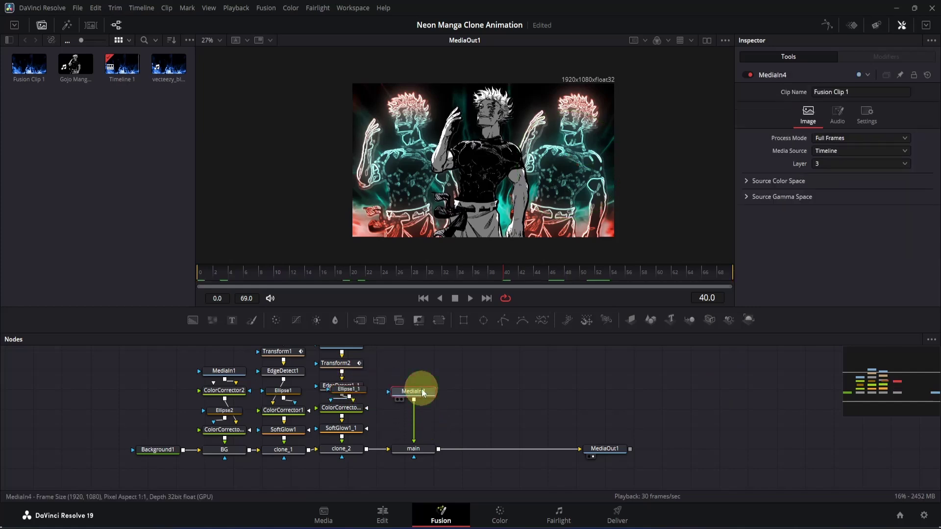
click(233, 394)
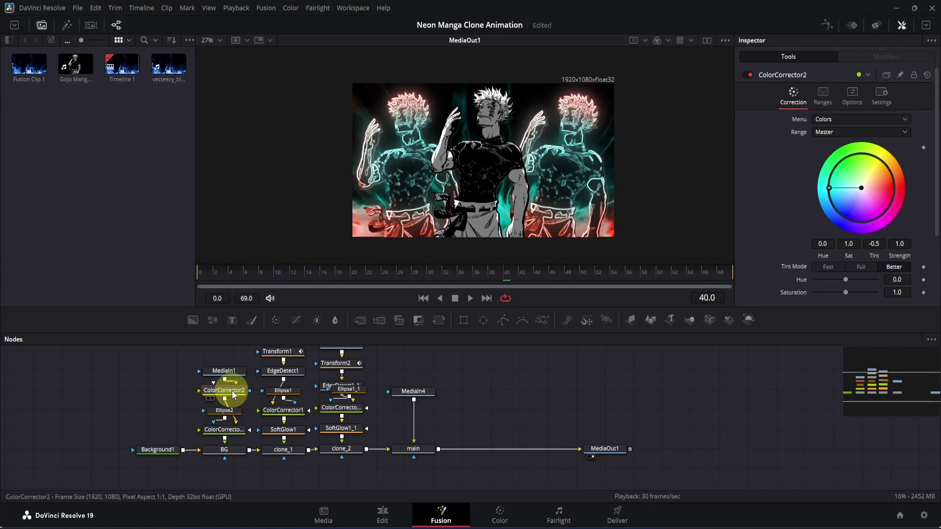
click(402, 392)
key(ctrl+v)
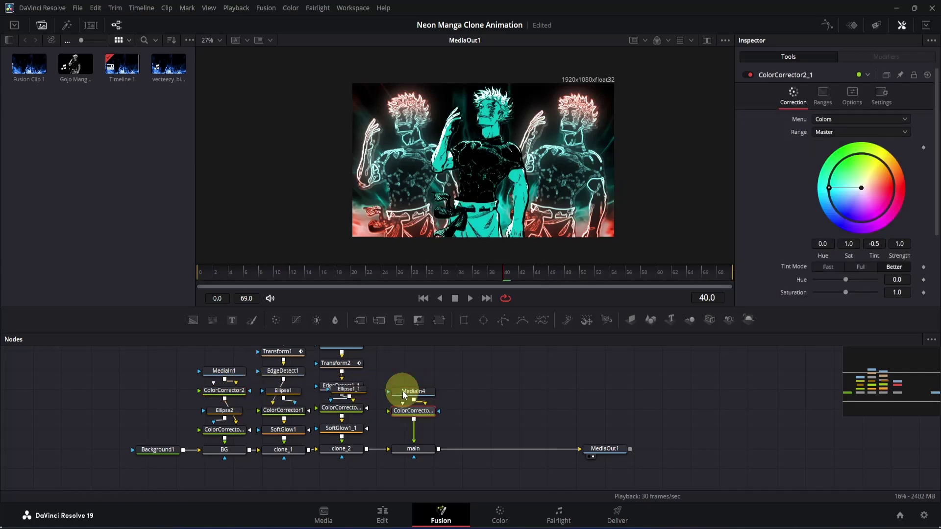
- Set the pasted color corrector's saturation to 0.53 and brightness to 0.24, and turn on Pre-Divide / Post-Multiply
mouse_move(845, 292)
mouse_down()
mouse_move(831, 292)
mouse_move(854, 283)
mouse_up()
scroll(828, 277, down, 3)
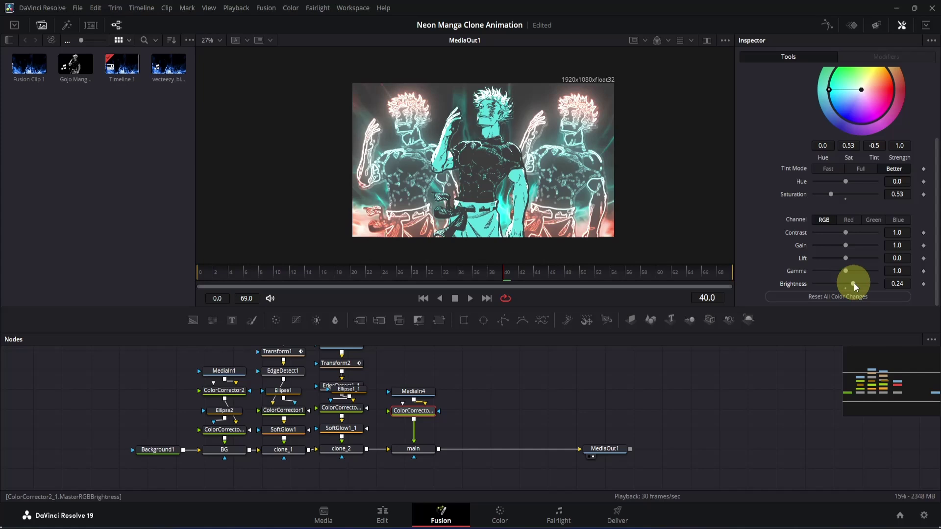
scroll(848, 218, up, 3)
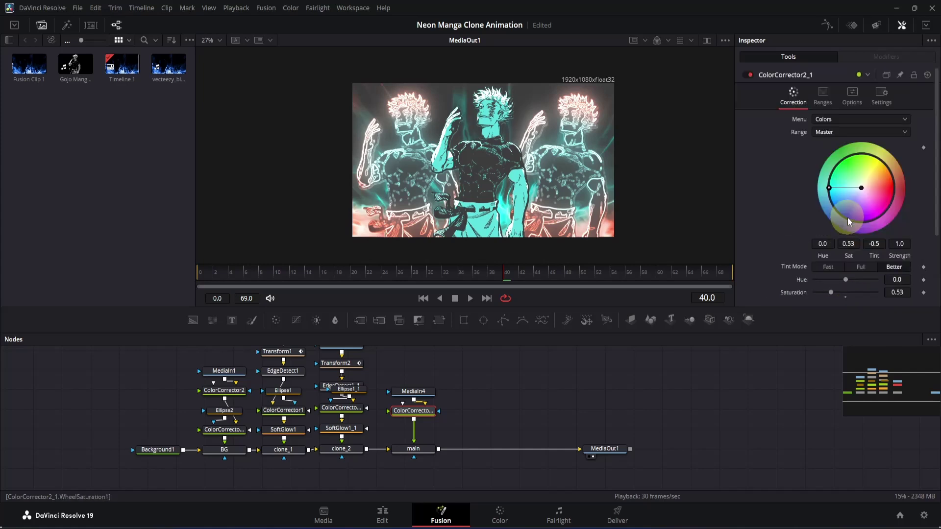
click(850, 101)
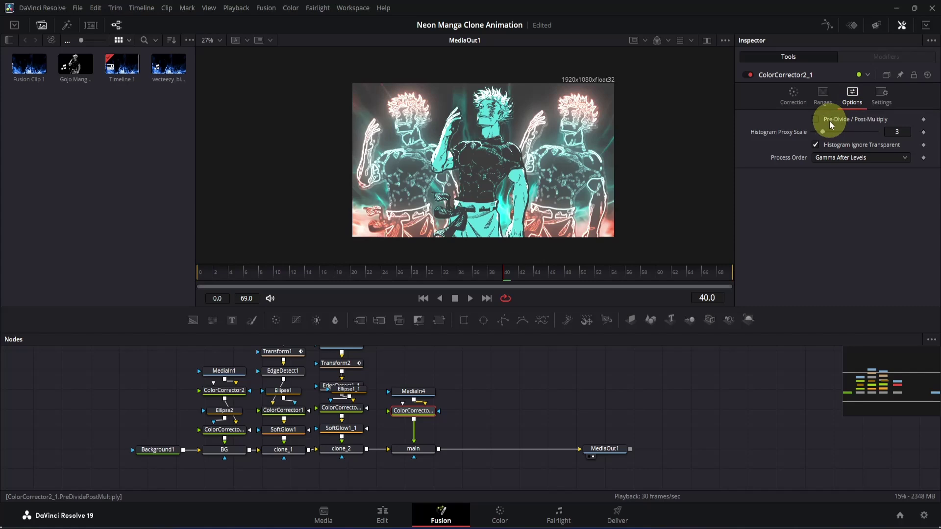
click(816, 120)
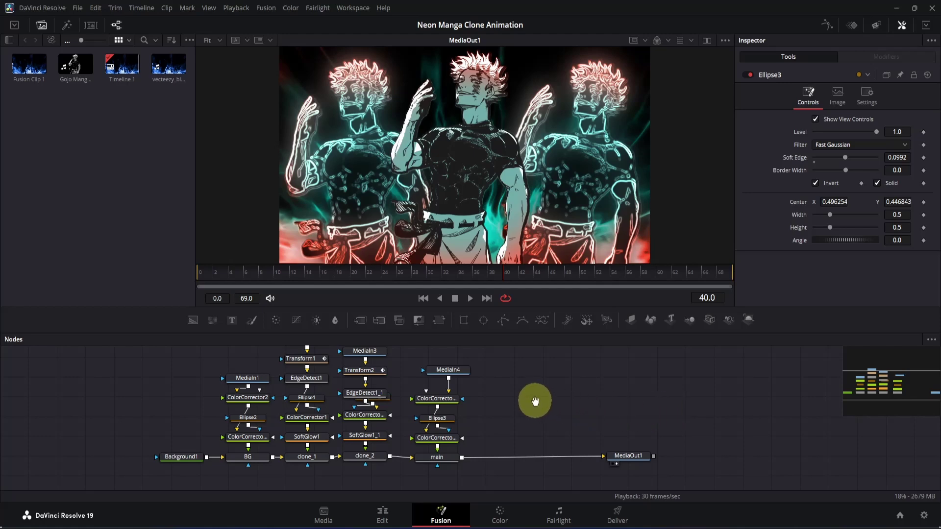
- Paste a merged copy of MediaIn4, lining the merge up beneath the original and placing the copy far to its right
drag(535, 402, 562, 431)
click(486, 398)
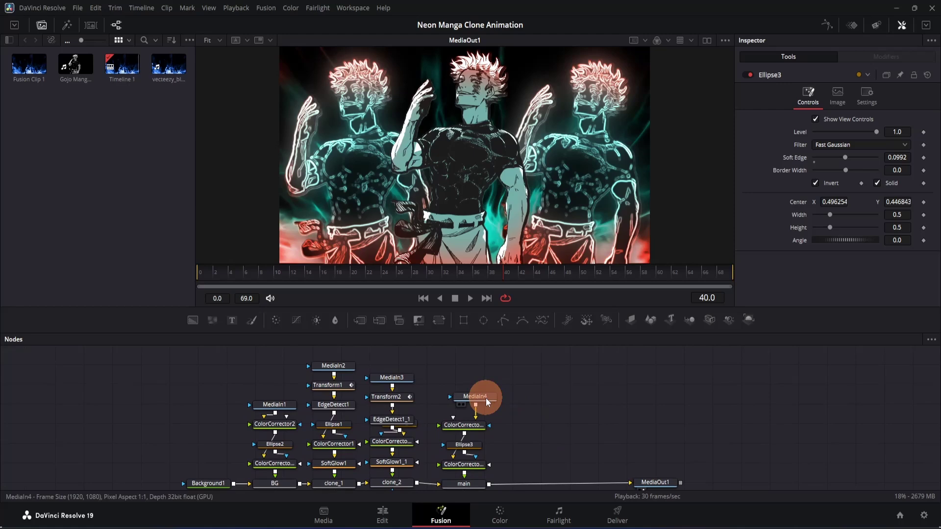
drag(486, 397, 487, 360)
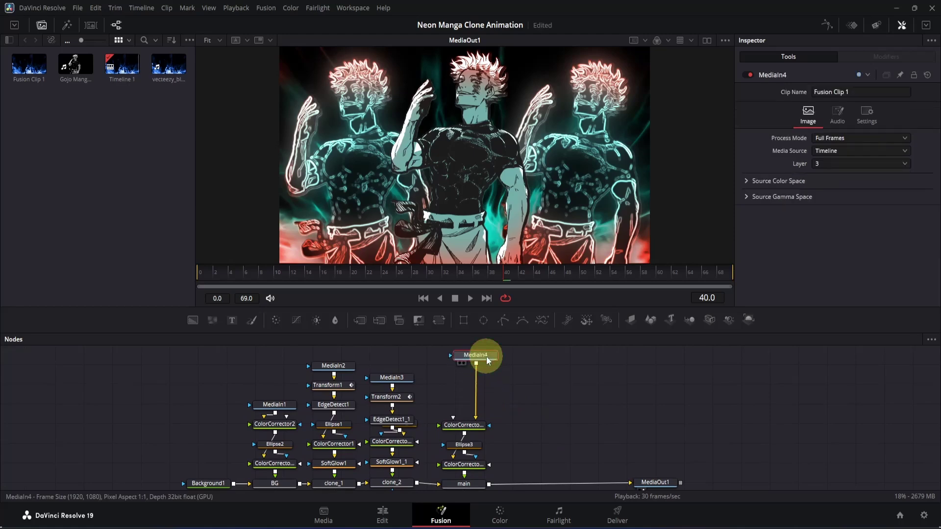
key(ctrl+v)
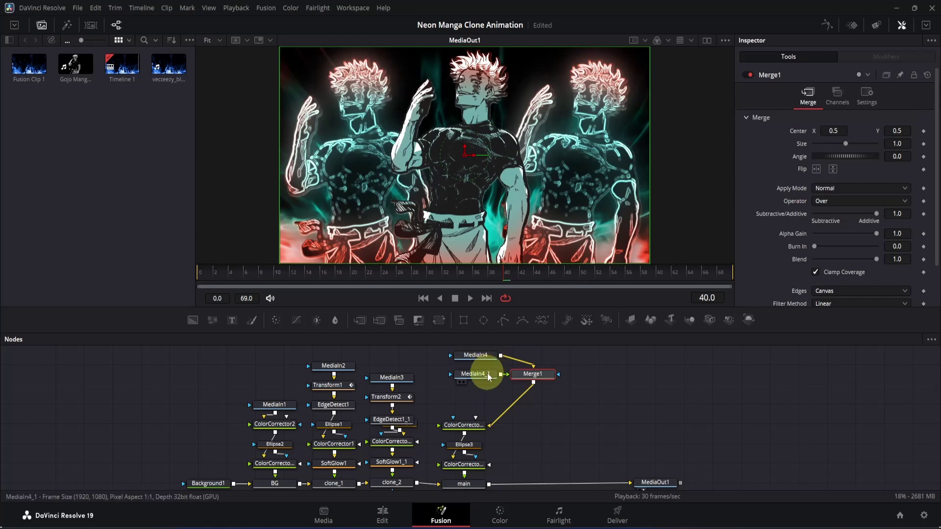
drag(491, 376, 666, 375)
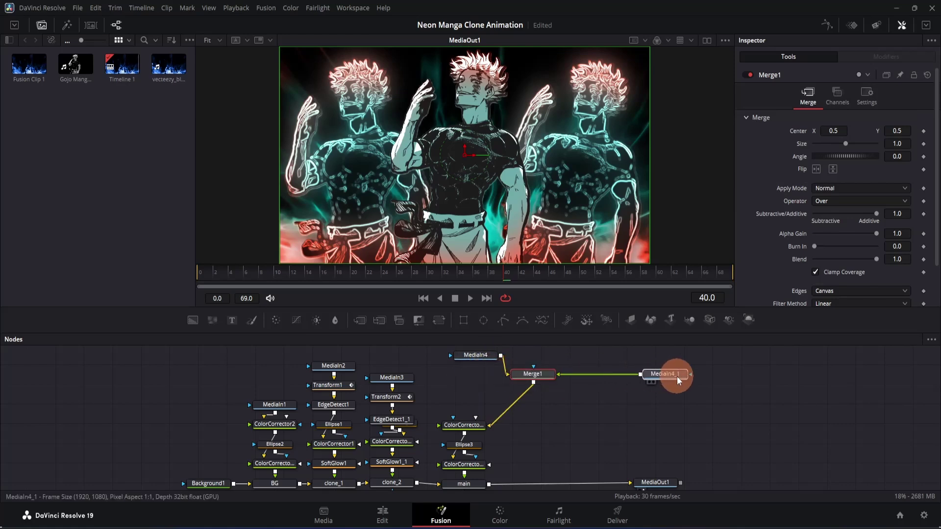
click(533, 376)
drag(533, 377, 475, 392)
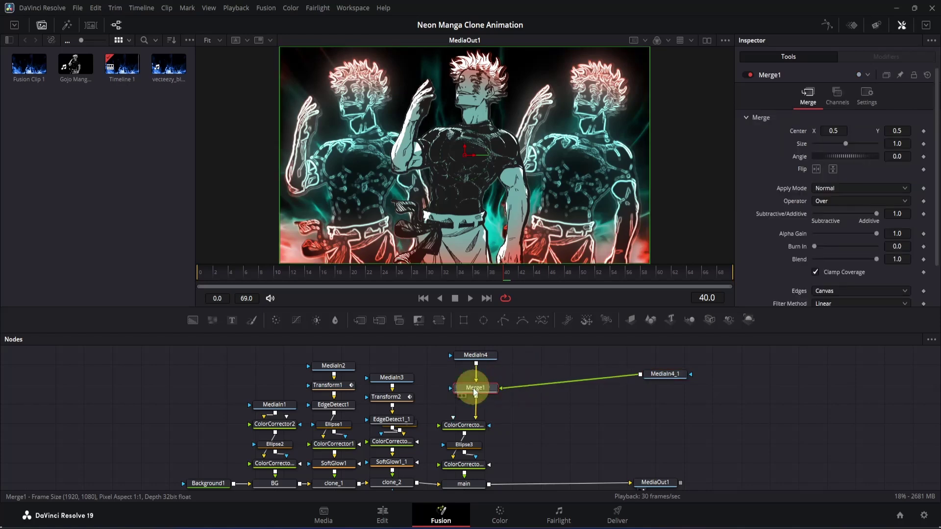
drag(655, 376, 666, 391)
- Add a Displace node between the MediaIn4 copy and Merge1
key(shift+space)
text(soft)
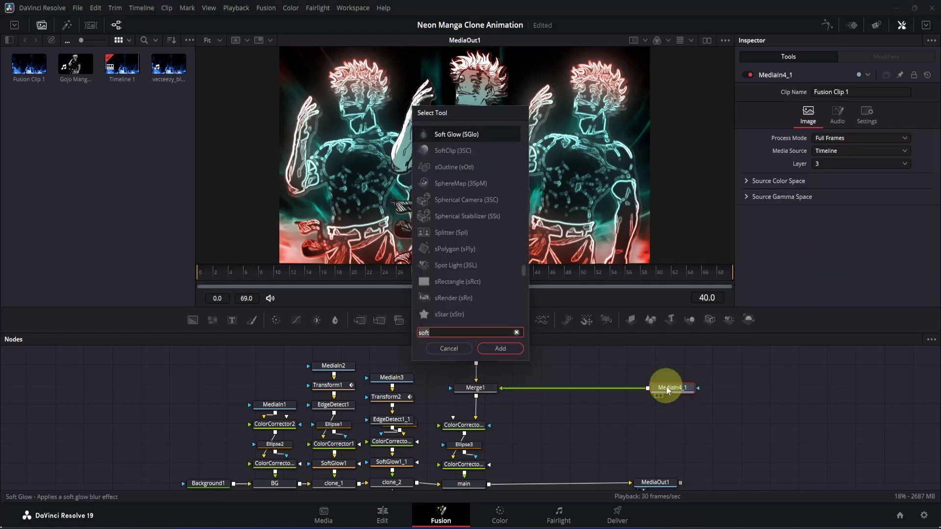
key(BackSpace)
key(BackSpace)
key(BackSpace)
key(BackSpace)
text(dsp)
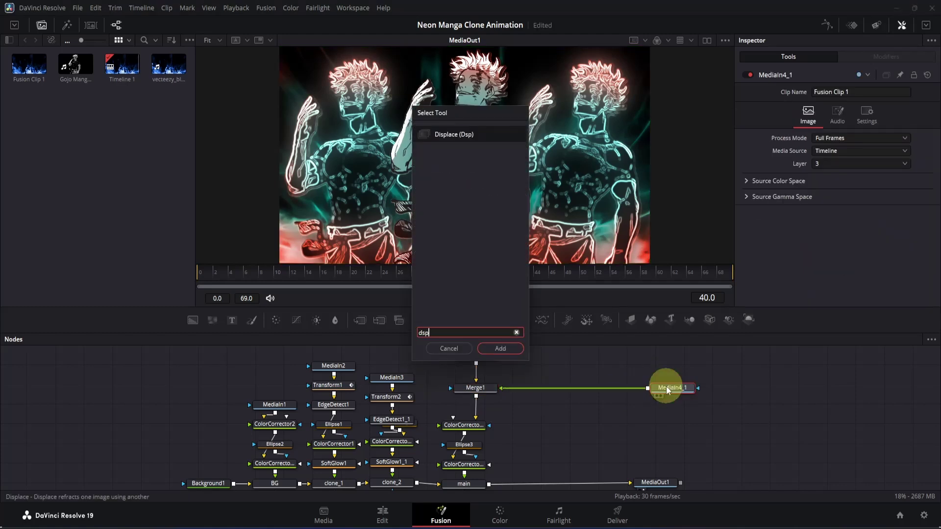
key(Return)
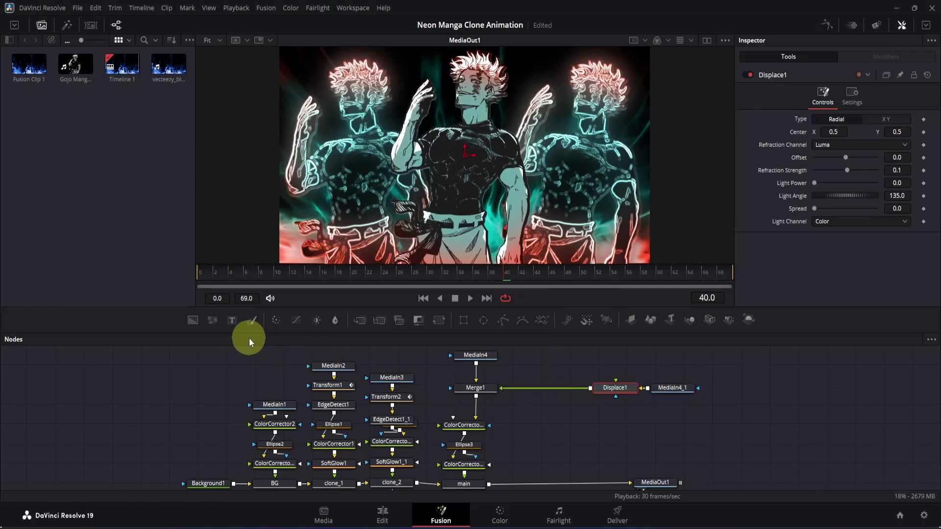
- Feed a Fast Noise node into Displace1, with scale 20.0 and seethe rate 1.0
drag(213, 327, 627, 396)
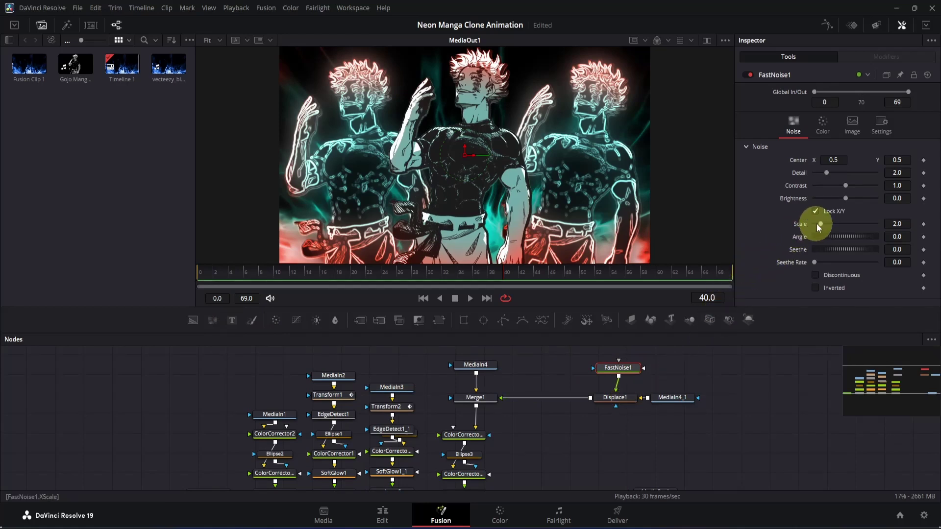
drag(821, 225, 917, 233)
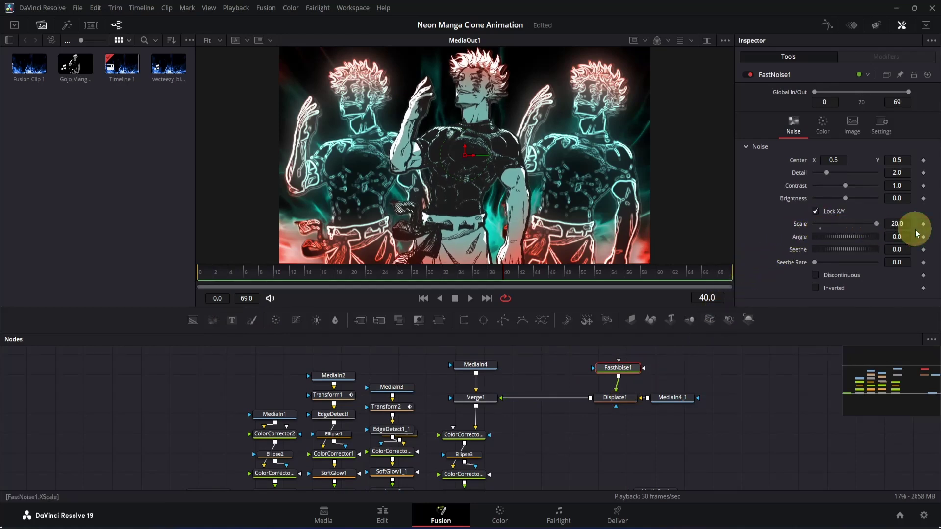
click(815, 263)
drag(816, 268, 889, 263)
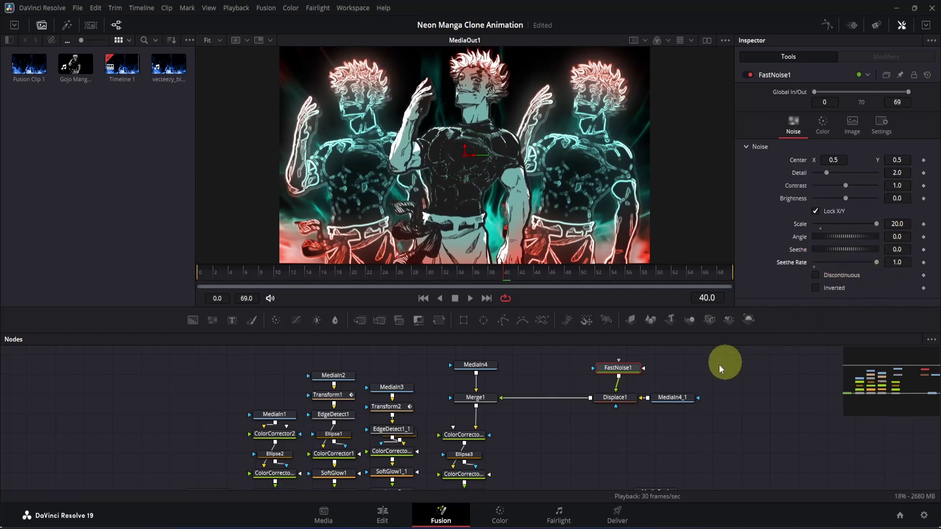
- Set Displace1's refraction strength to 0.29
click(618, 396)
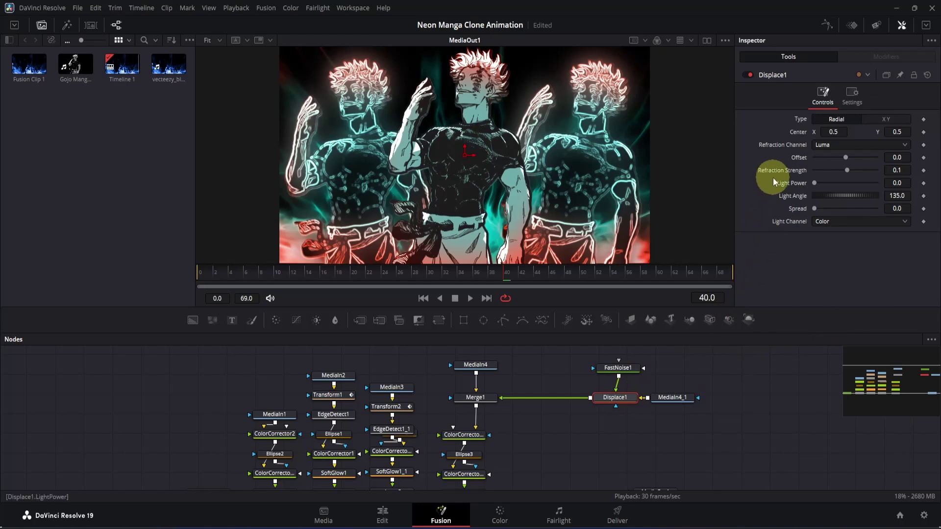
click(846, 172)
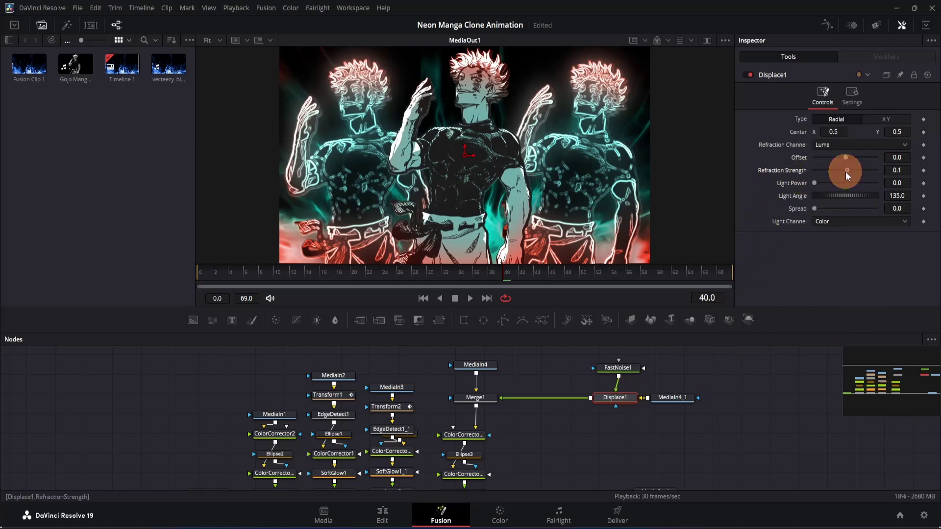
drag(845, 173, 848, 173)
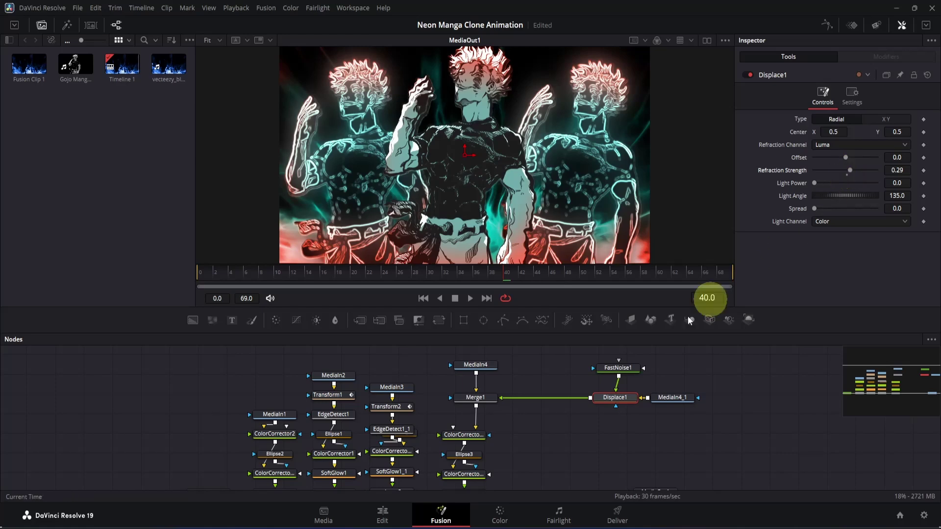
- Change Merge1's operator to Under so the displaced copy sits behind the main character
click(479, 398)
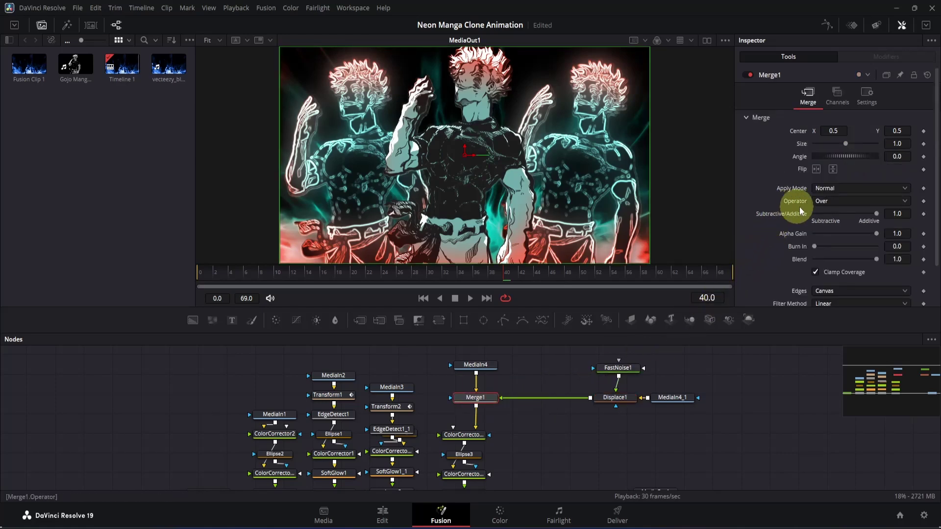
click(817, 201)
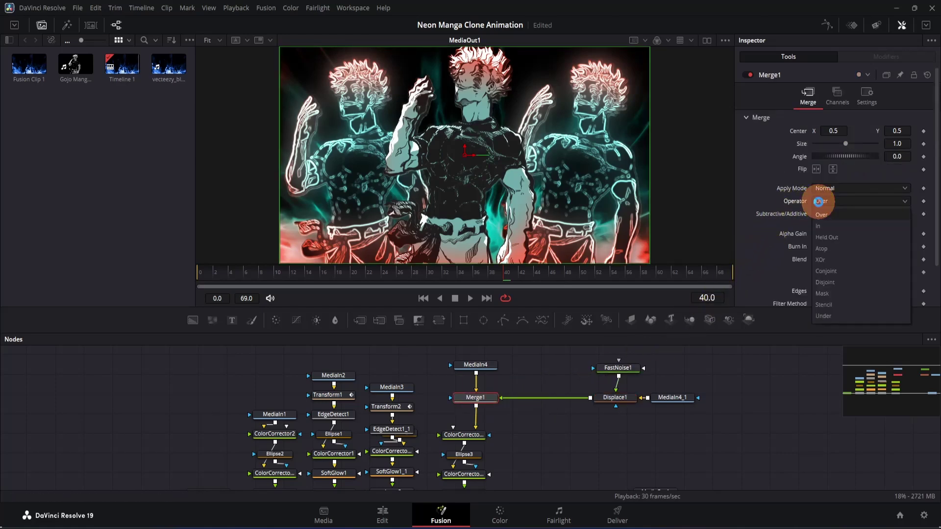
click(817, 316)
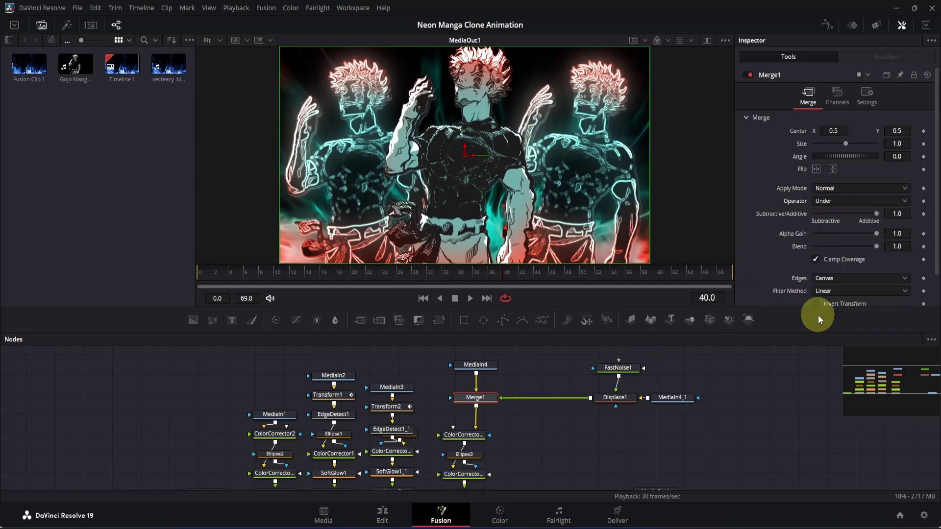
- Set Displace1's offset to -0.289, refraction strength to 0.67, and center to X 0.456, Y 0.62
click(627, 399)
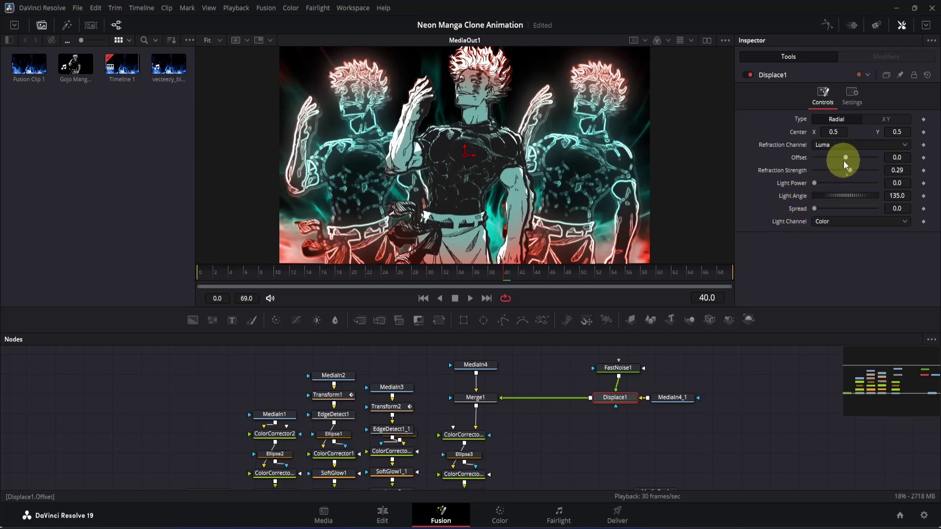
drag(842, 161, 858, 175)
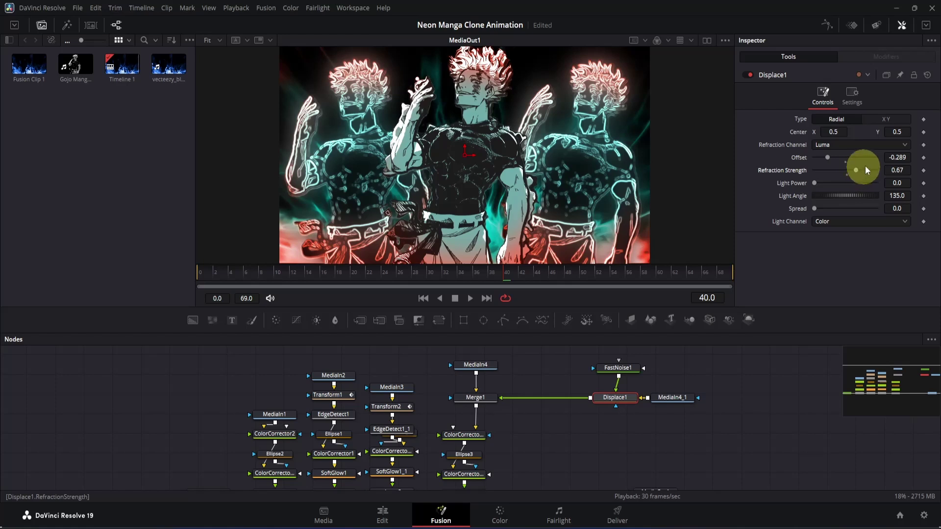
mouse_move(897, 132)
mouse_down()
mouse_move(908, 130)
mouse_move(462, 135)
mouse_move(500, 146)
mouse_up()
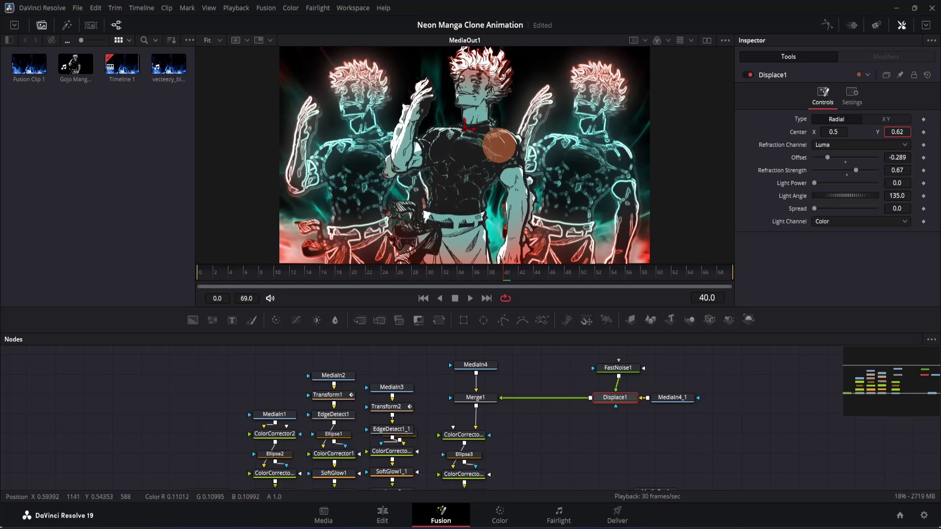
click(836, 132)
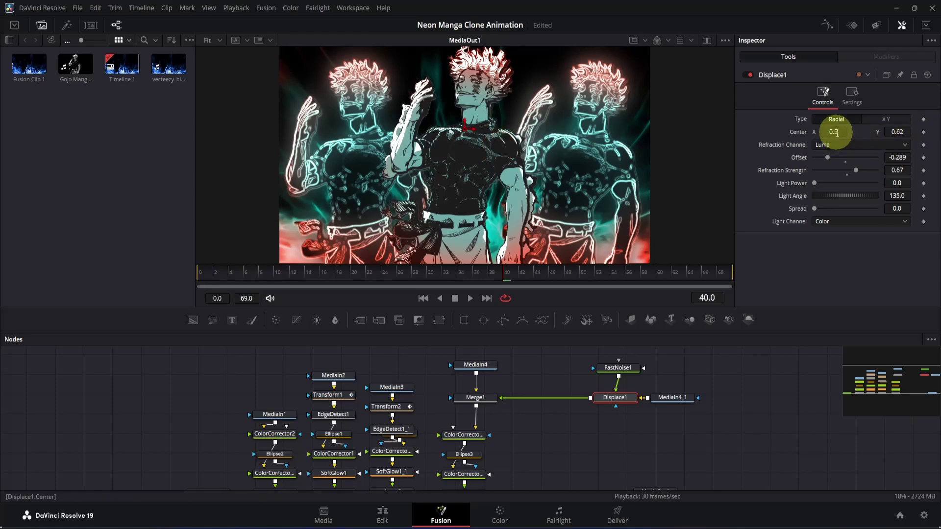
drag(837, 132, 812, 129)
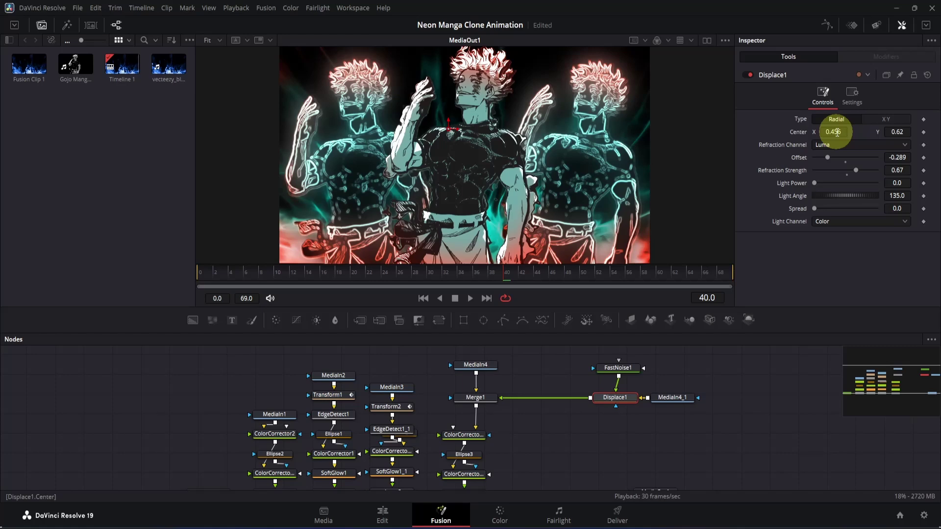
- Insert a Soft Glow node between Displace1 and Merge1, with gain 0.472 and glow size 52.8
key(shift+space)
text(dsp)
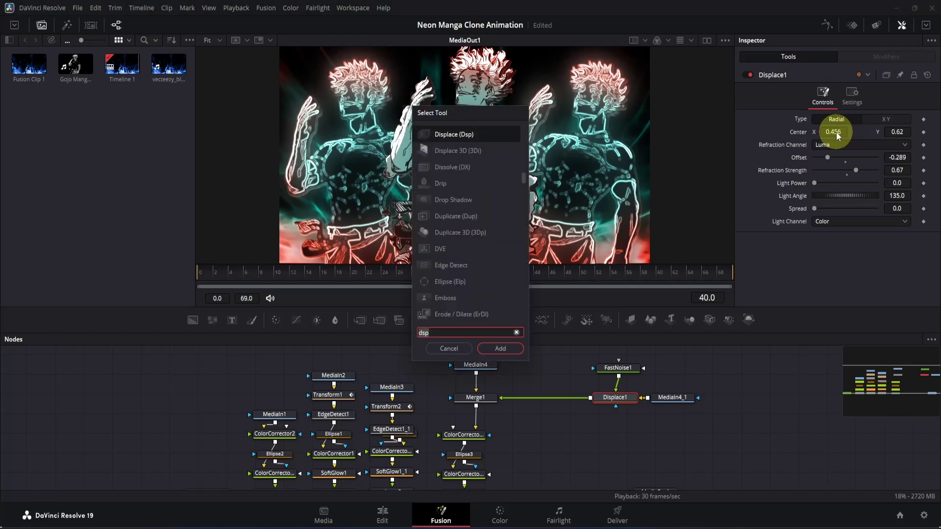
key(BackSpace)
key(BackSpace)
key(BackSpace)
text(soft)
key(Return)
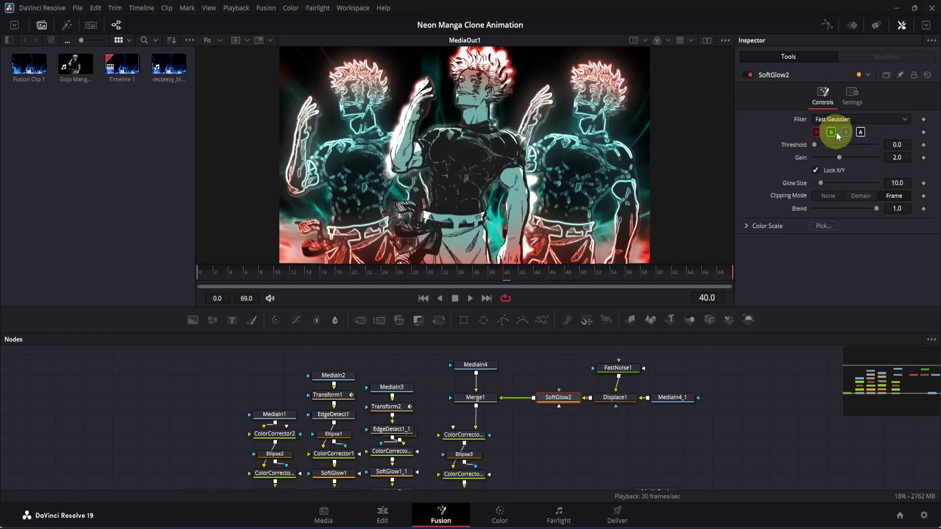
click(843, 132)
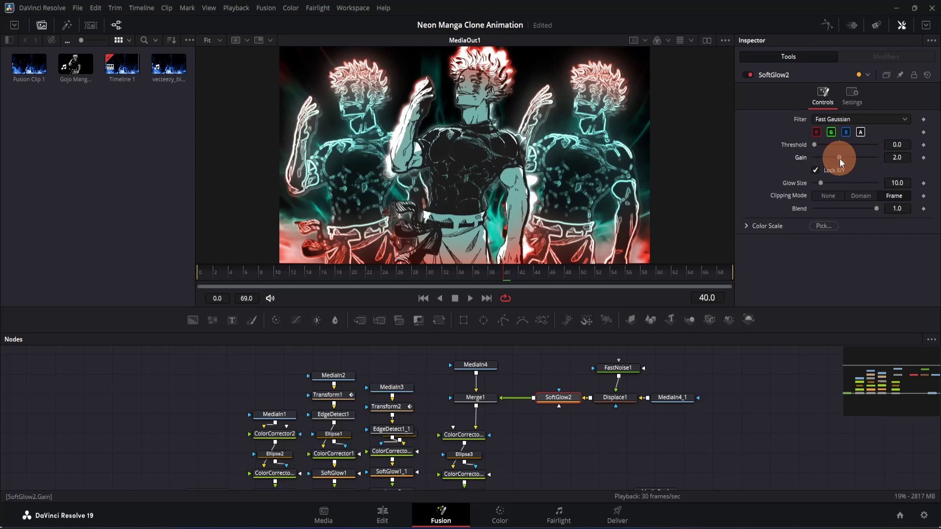
drag(839, 158, 846, 183)
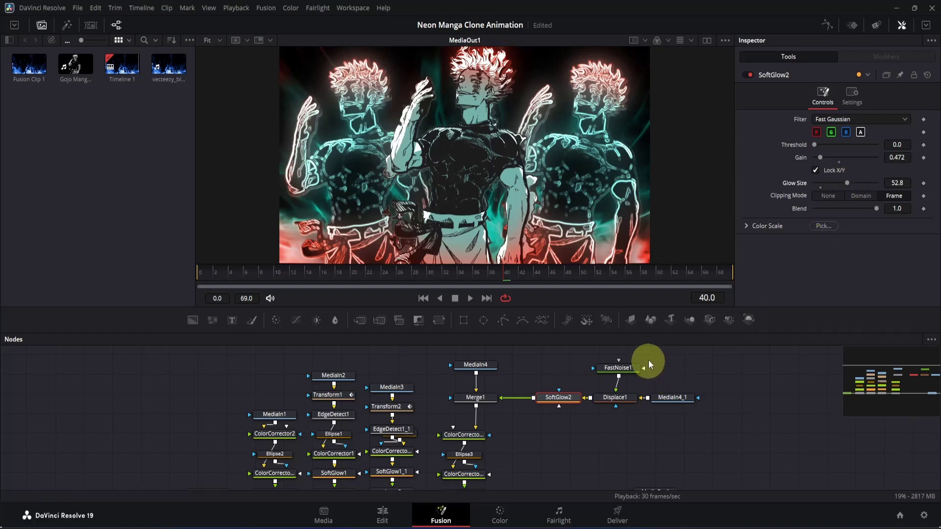
- Copy FastNoise1 and Displace1 together and paste the pair unconnected, away from the existing node branches
drag(649, 359, 617, 410)
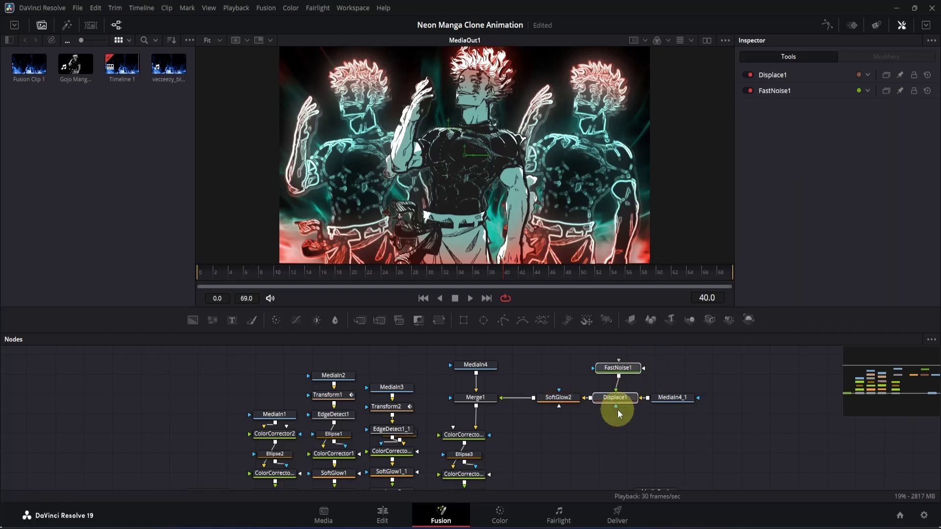
click(167, 381)
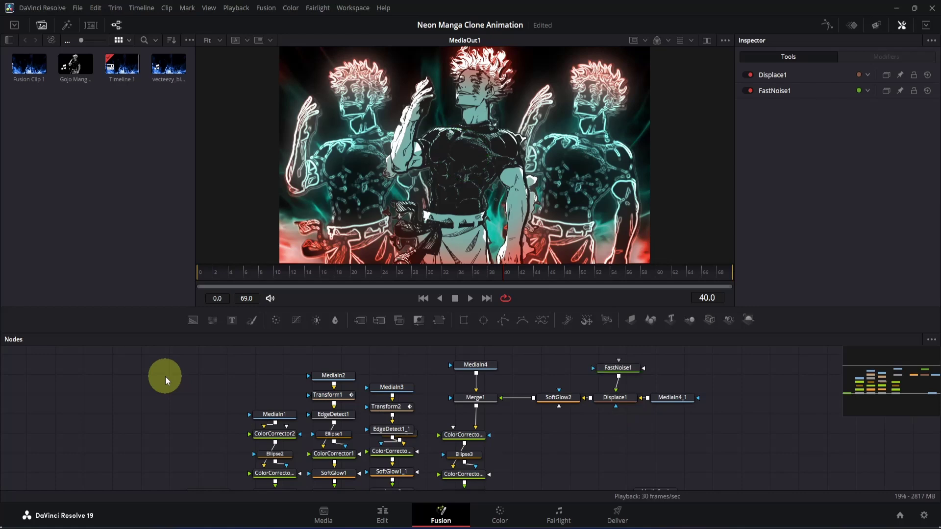
key(ctrl+v)
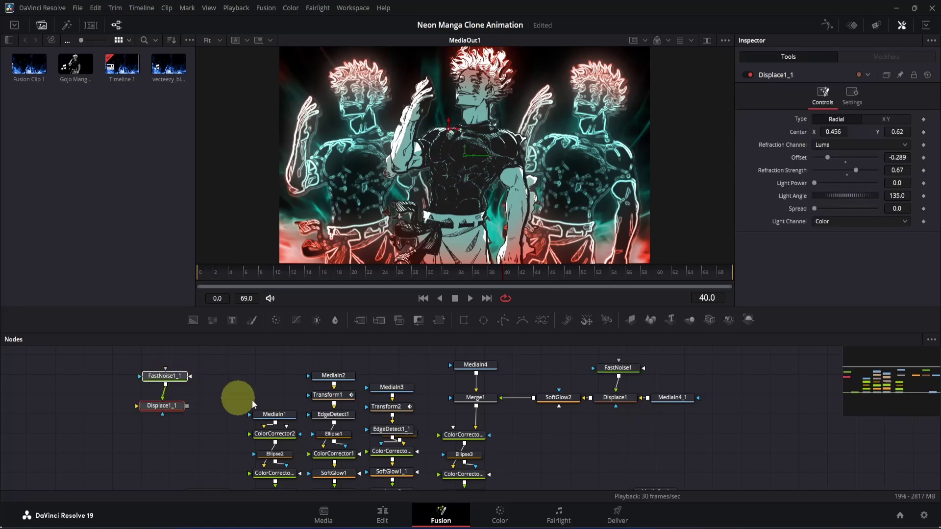
- Group all nodes of the main character's branch, from MediaIn4 and its displaced copy down to the last color corrector
drag(568, 457, 549, 441)
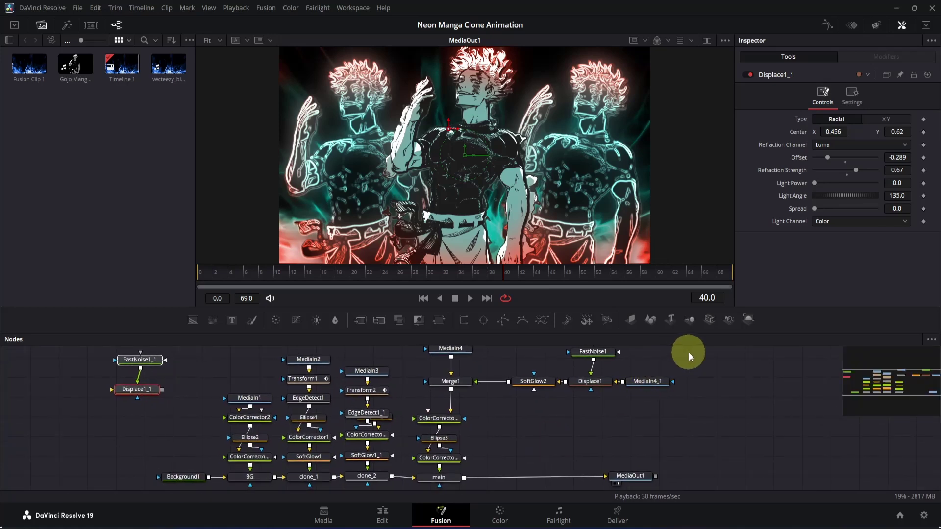
drag(689, 349, 440, 462)
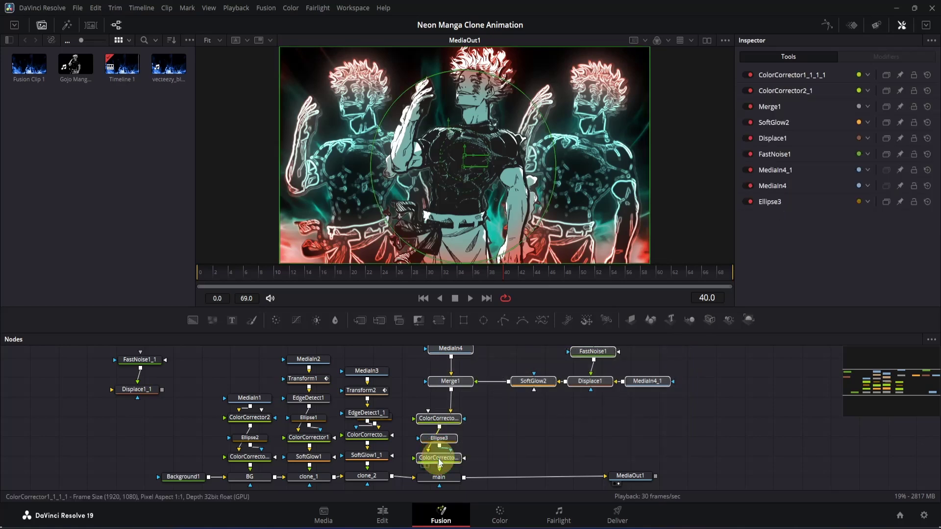
key(ctrl+g)
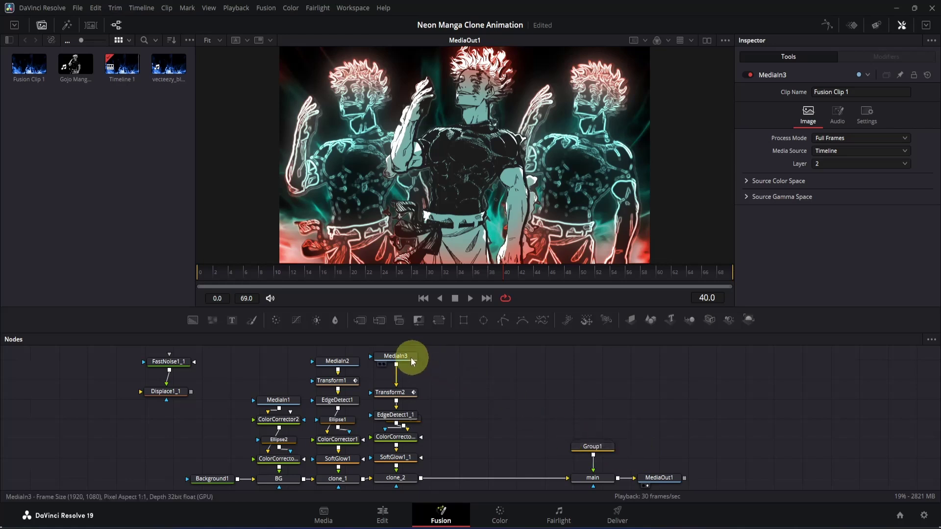
- Duplicate MediaIn3, merge the copy with the original before Transform2, and align the merge beneath MediaIn3
scroll(408, 357, up, 1)
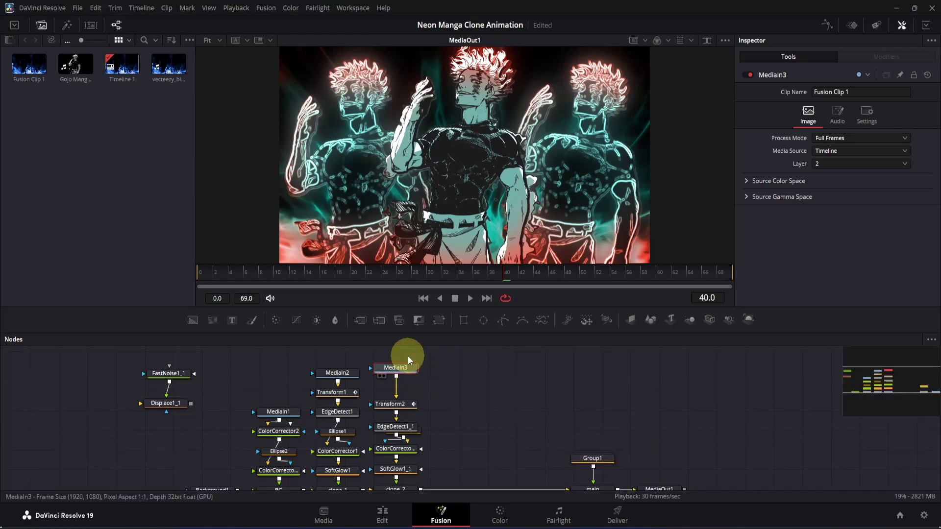
key(ctrl+c)
key(ctrl+v)
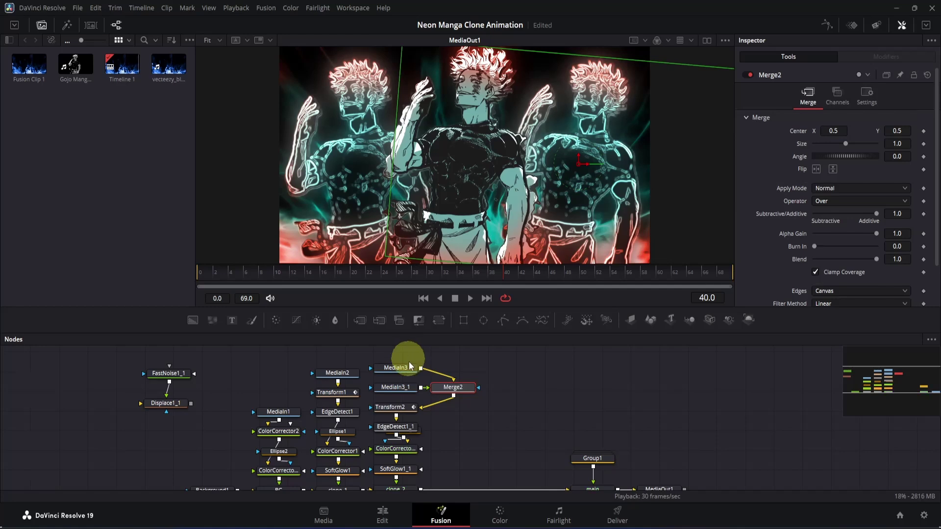
drag(399, 388, 528, 387)
drag(456, 388, 402, 389)
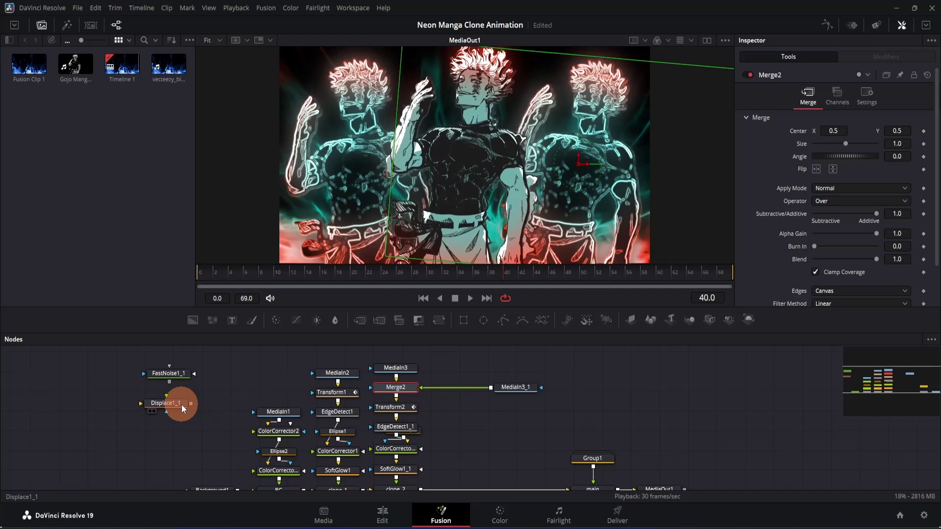
- Insert the pasted Displace node between MediaIn3_1 and Merge2, and place its connected Fast Noise node above it
drag(182, 404, 463, 389)
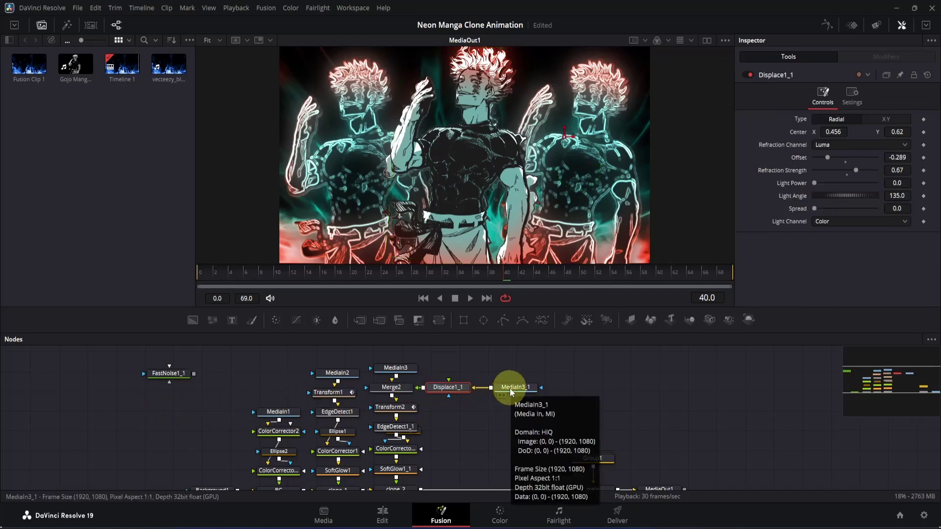
drag(171, 376, 459, 366)
drag(479, 363, 468, 391)
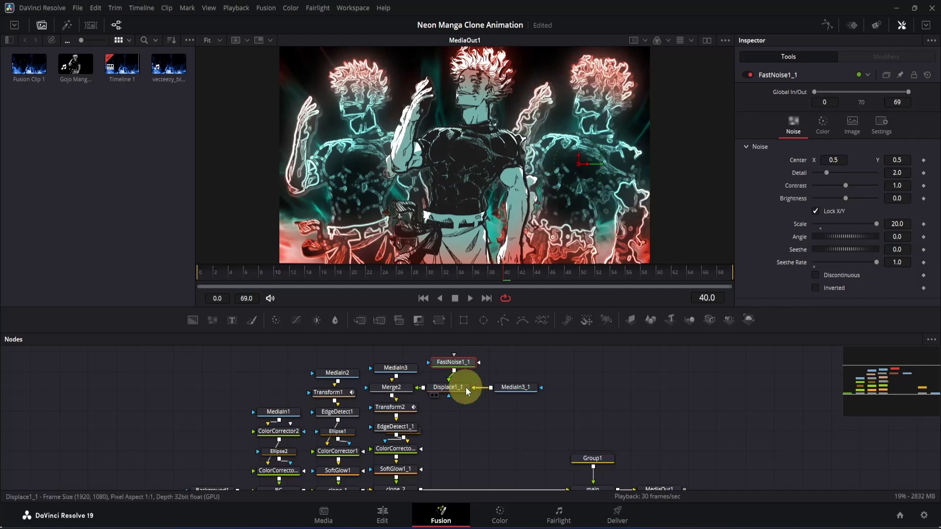
- Change Merge2's operator to Under so the displaced copy sits behind the clone
click(392, 386)
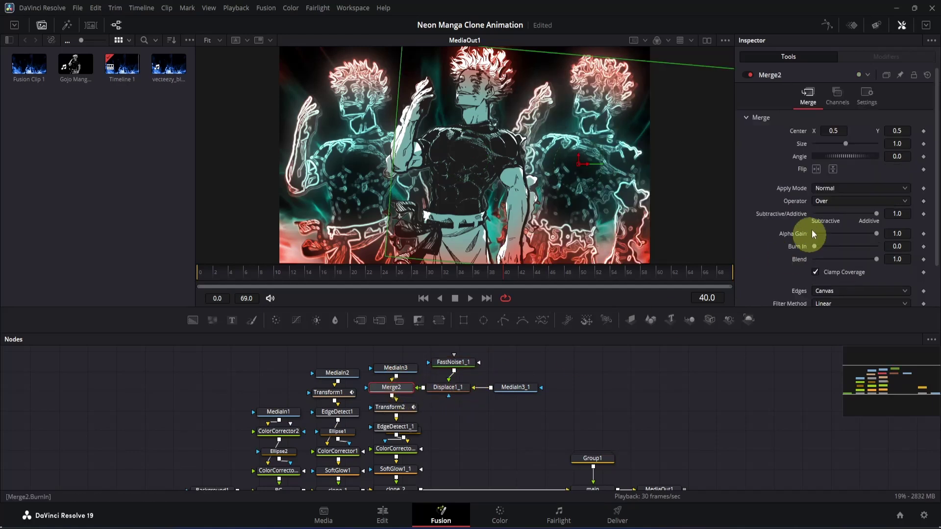
click(820, 202)
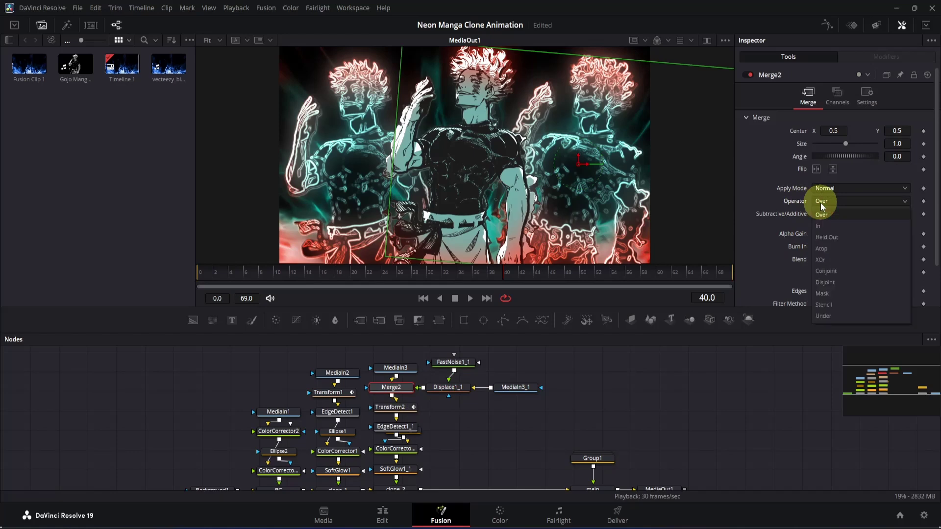
click(827, 316)
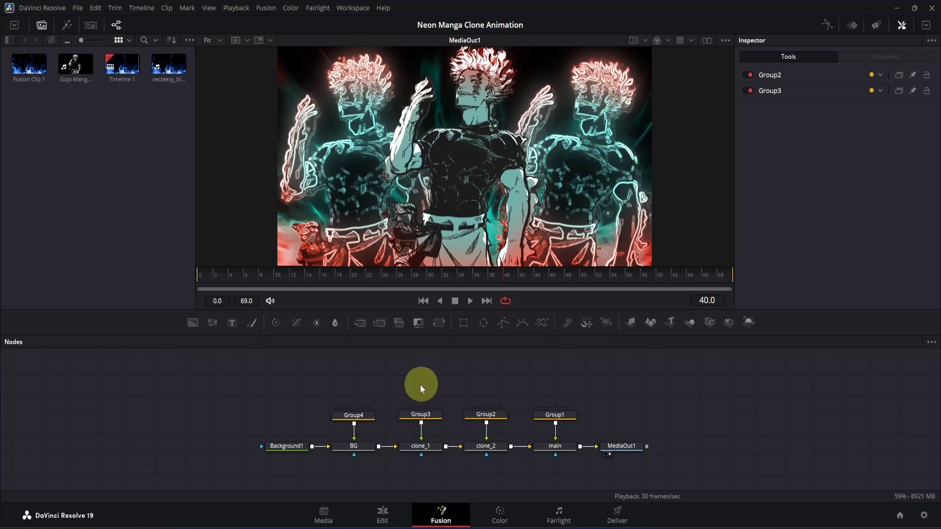
- Move Group2 and Group3 higher for spacing and insert an Optical Flow node between Group3 and clone_1
drag(433, 396, 490, 402)
click(490, 378)
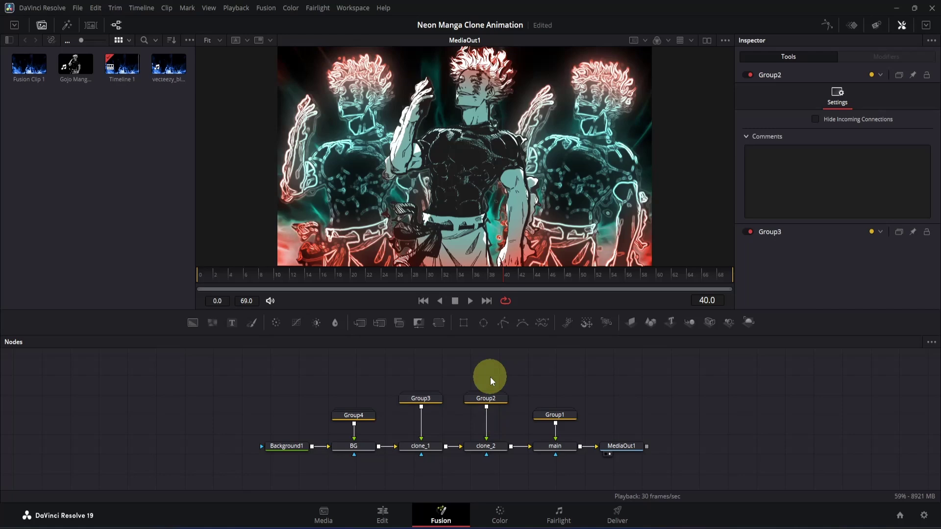
click(434, 399)
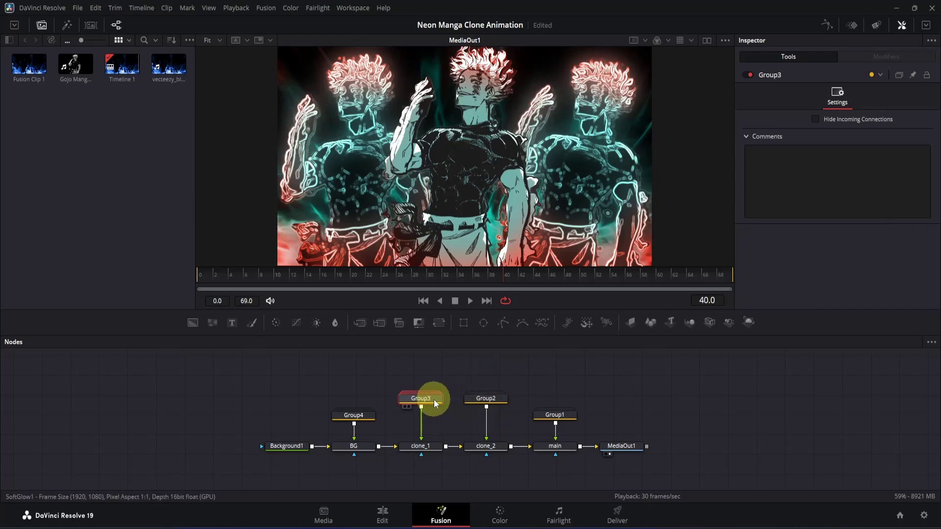
key(shift+space)
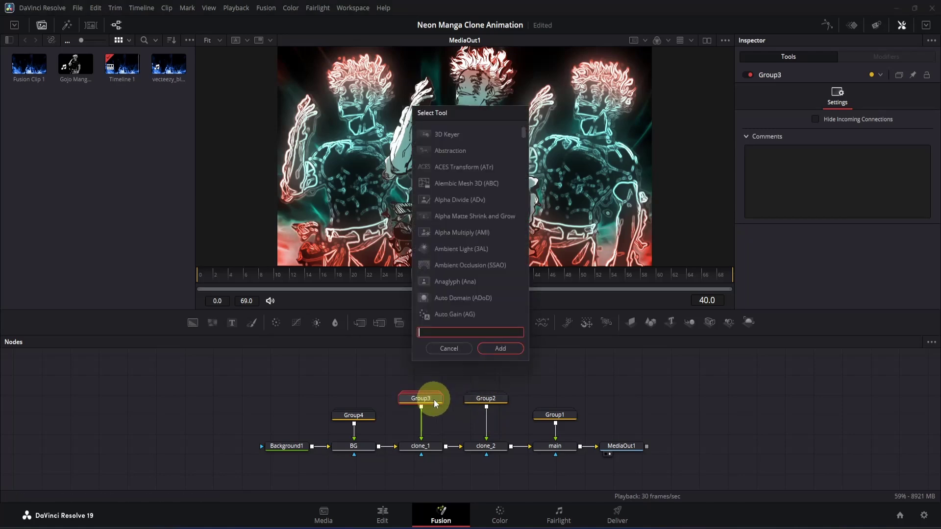
text(optica)
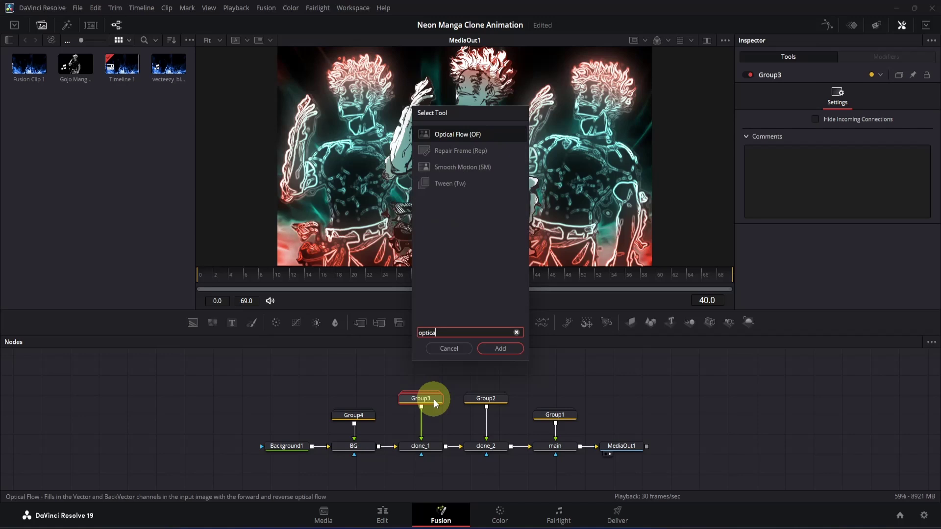
key(Return)
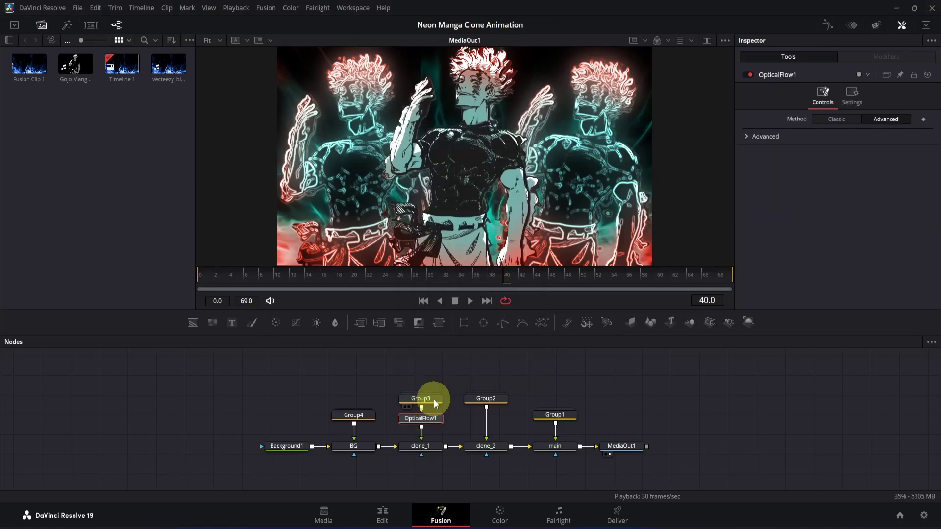
- Add a Vector Motion Blur node after OpticalFlow1 and align the branch above clone_1
key(shift+space)
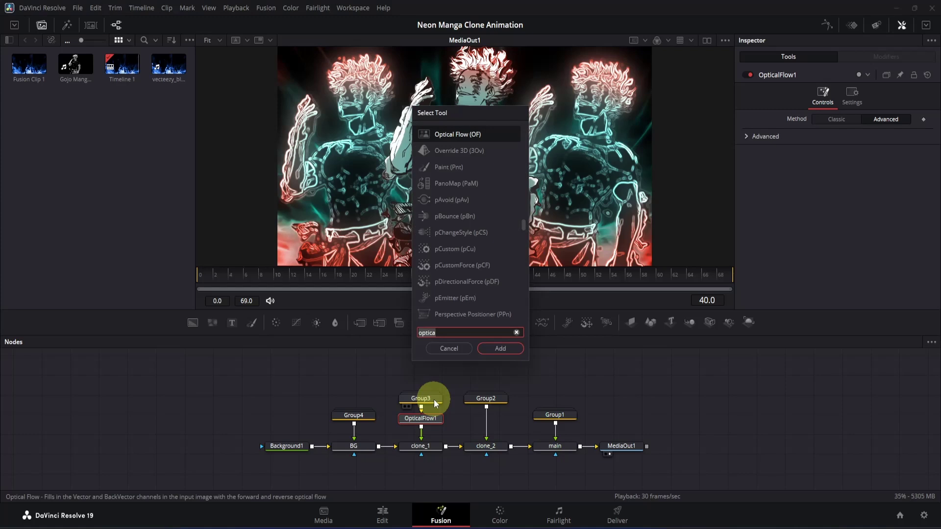
text(vector)
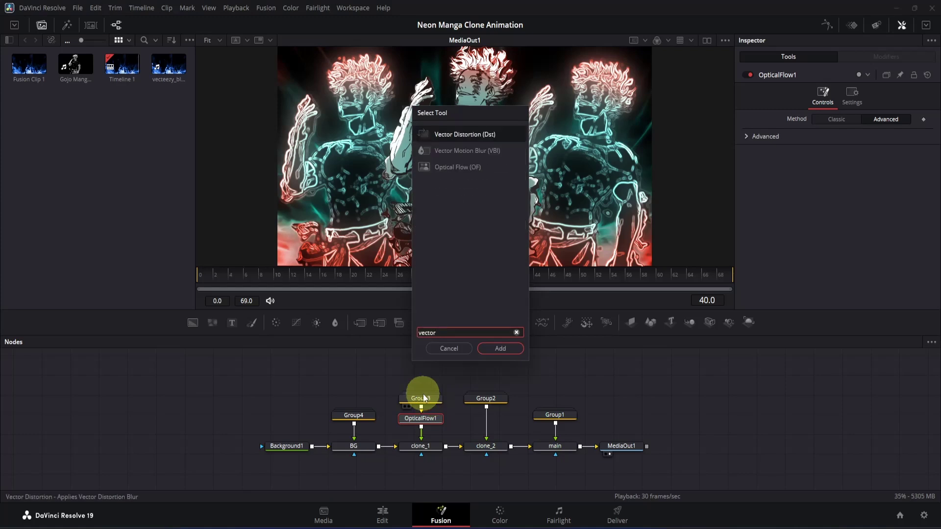
click(461, 150)
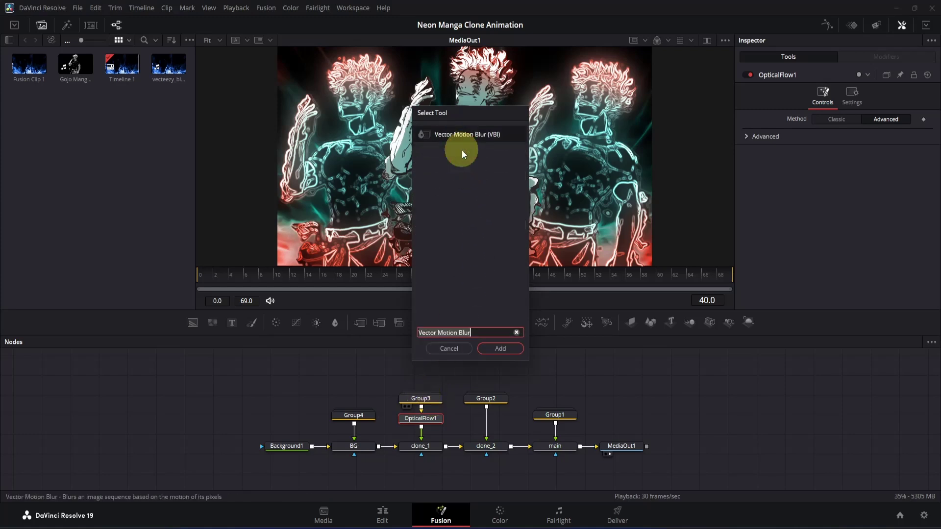
key(Return)
drag(412, 364, 431, 448)
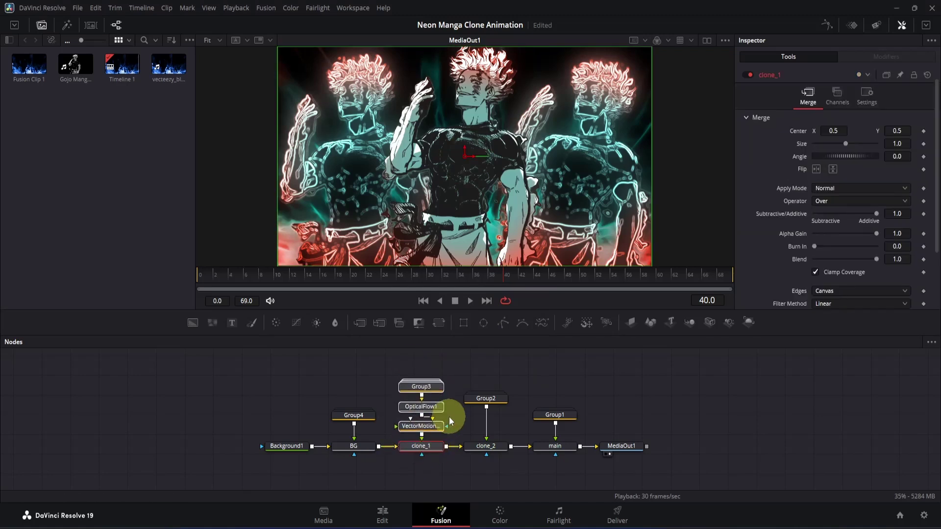
- Raise Group2 and paste a copy of OpticalFlow1 between Group2 and clone_2
drag(486, 400, 487, 398)
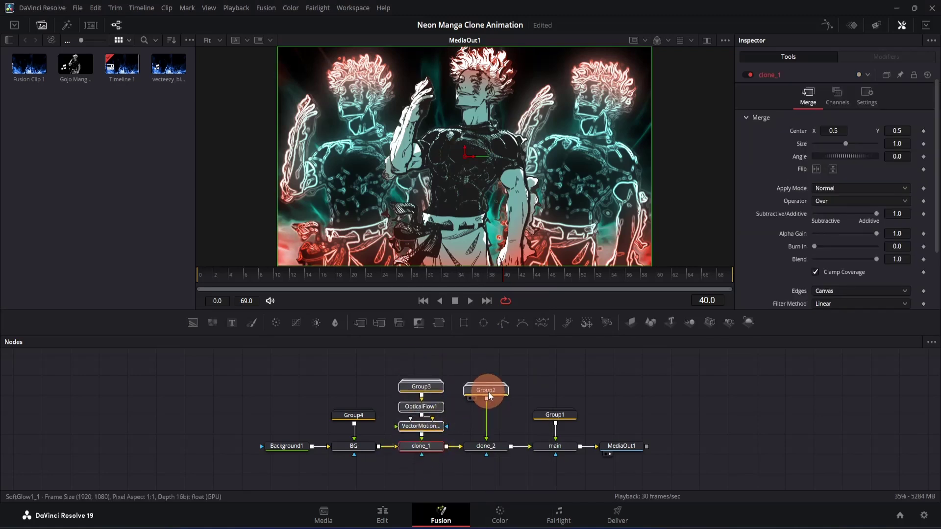
click(434, 408)
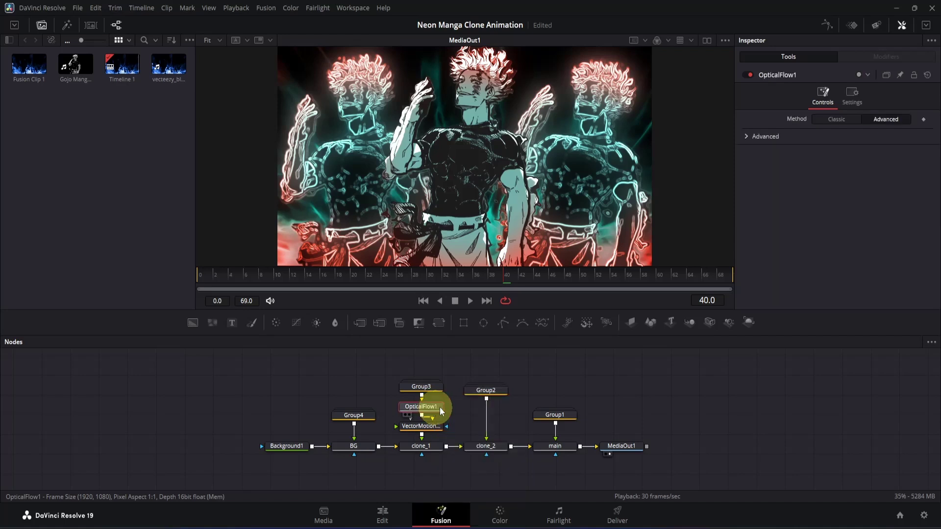
click(483, 391)
key(ctrl+v)
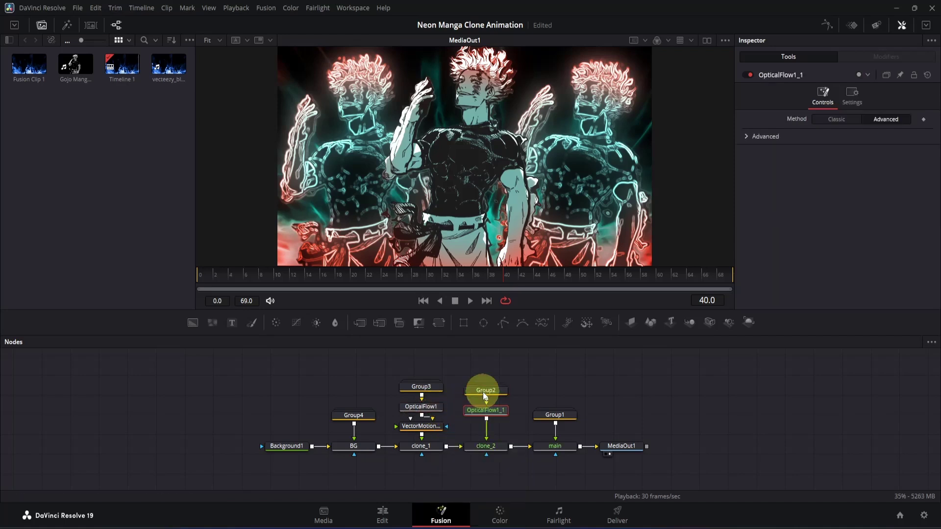
- Paste a copy of VectorMotionBlur1 after OpticalFlow1_1 and align the branch with the neighbouring clone's nodes
click(436, 426)
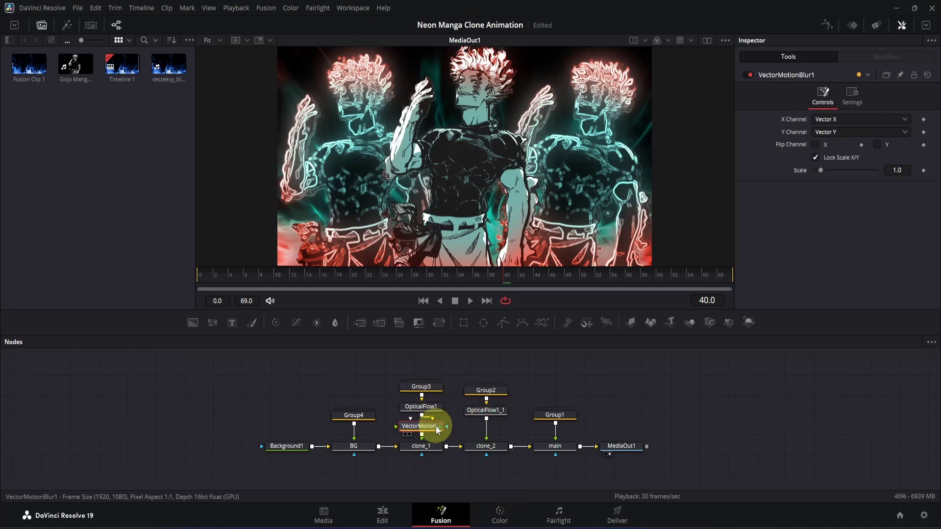
click(486, 413)
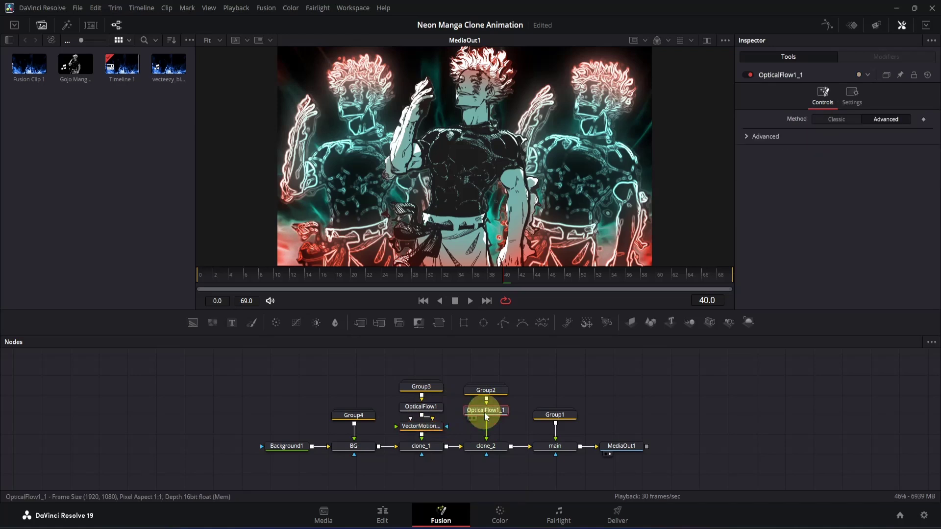
key(ctrl+v)
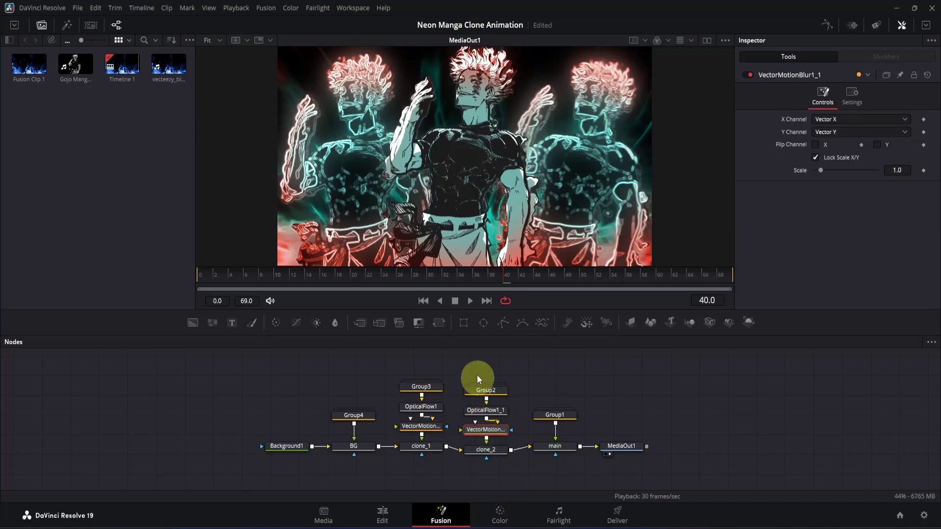
drag(477, 375, 499, 447)
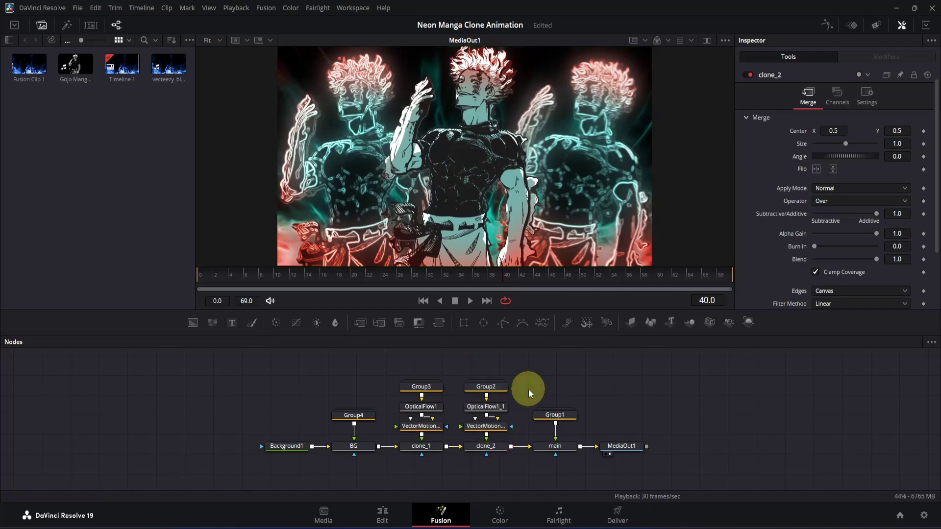
- Return to the Edit page and play back the timeline to review the finished clone animation
click(396, 513)
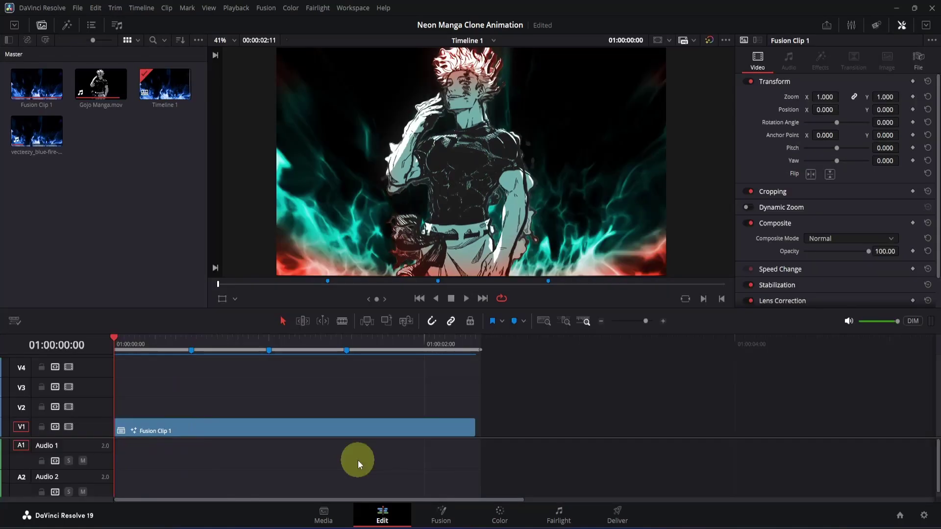
key(space)
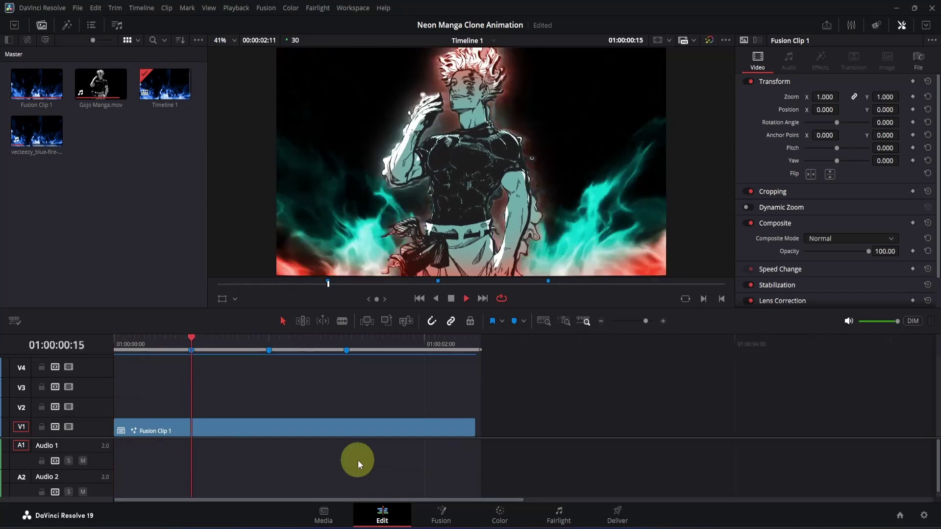
key(space)
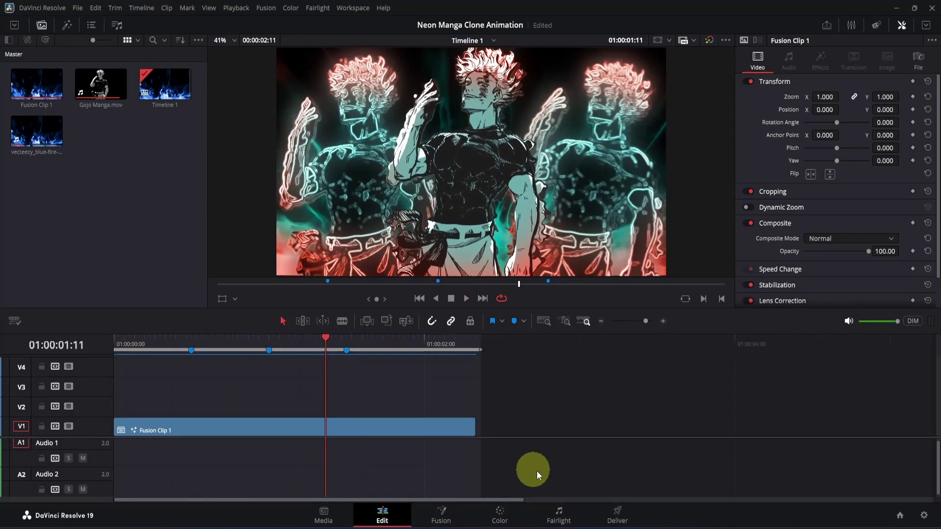
- Render the timeline with the YouTube 1080p preset under the file name clones
click(617, 515)
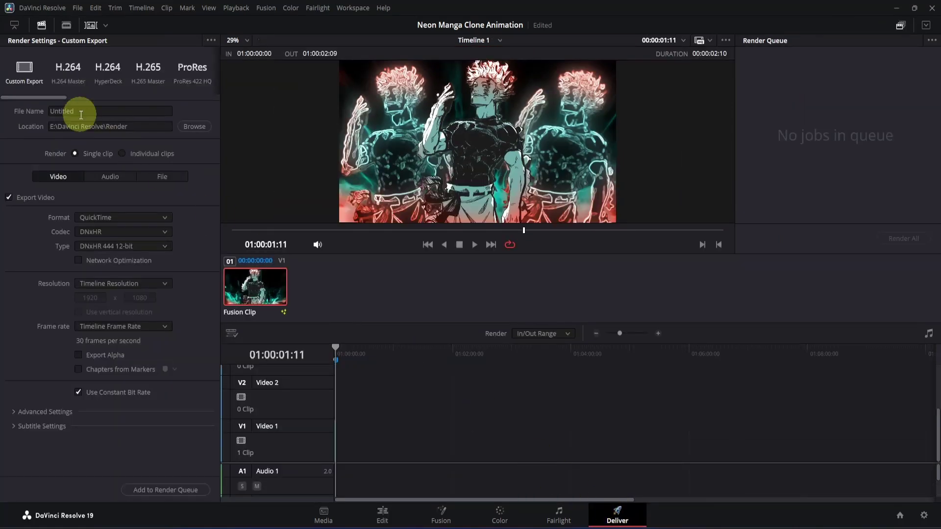
drag(54, 98, 119, 97)
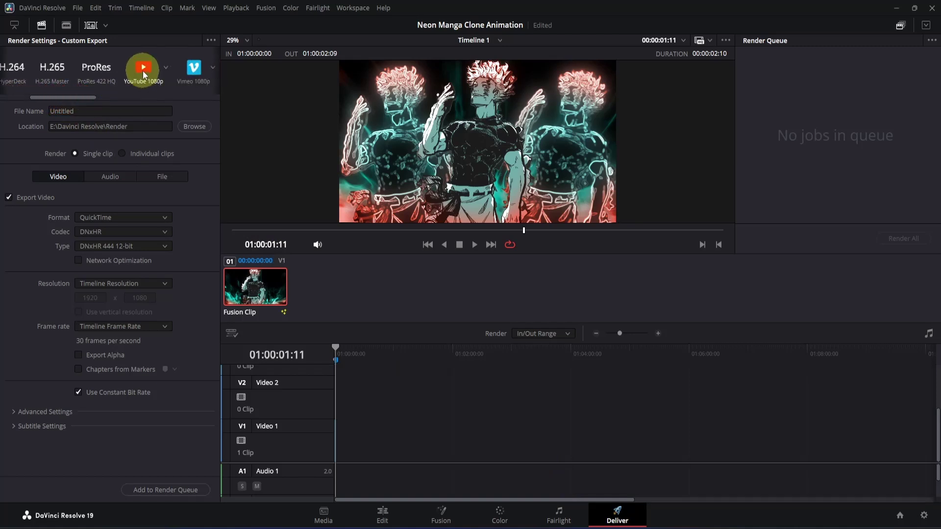
click(143, 70)
double_click(111, 109)
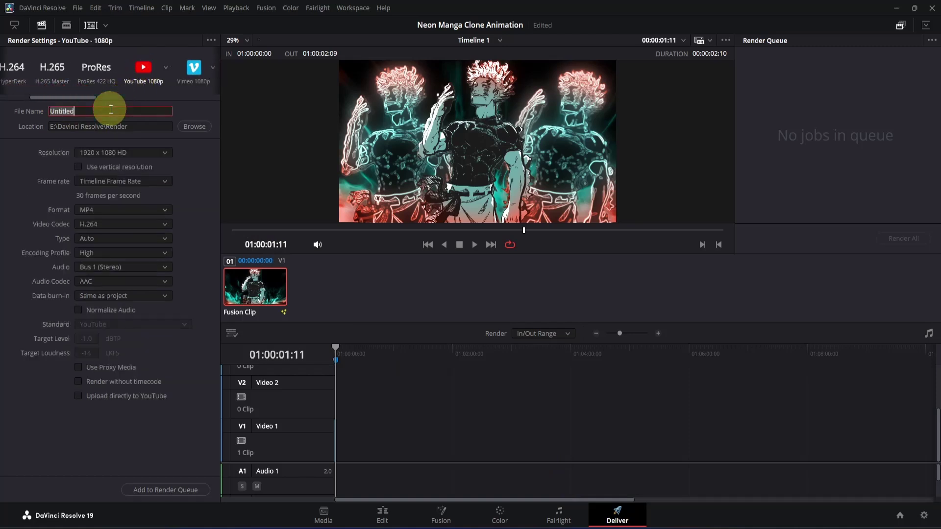
text(clones)
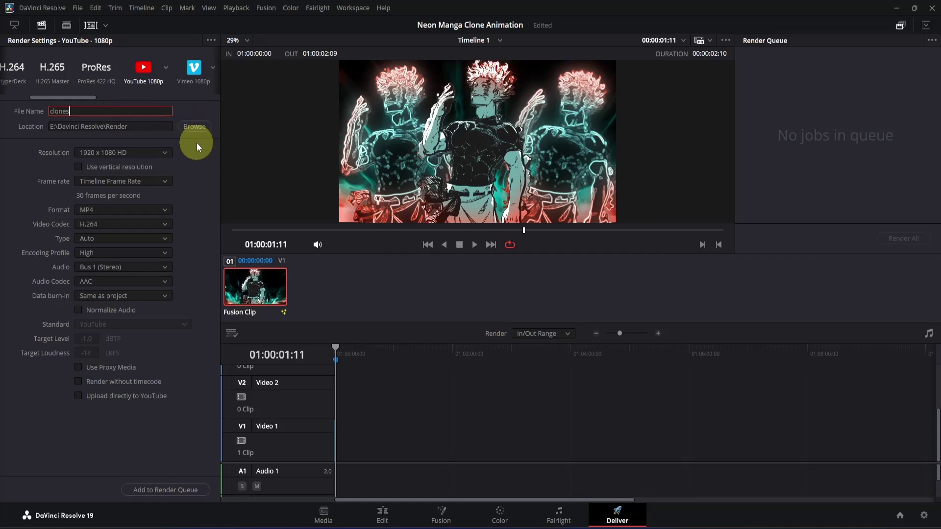
click(179, 494)
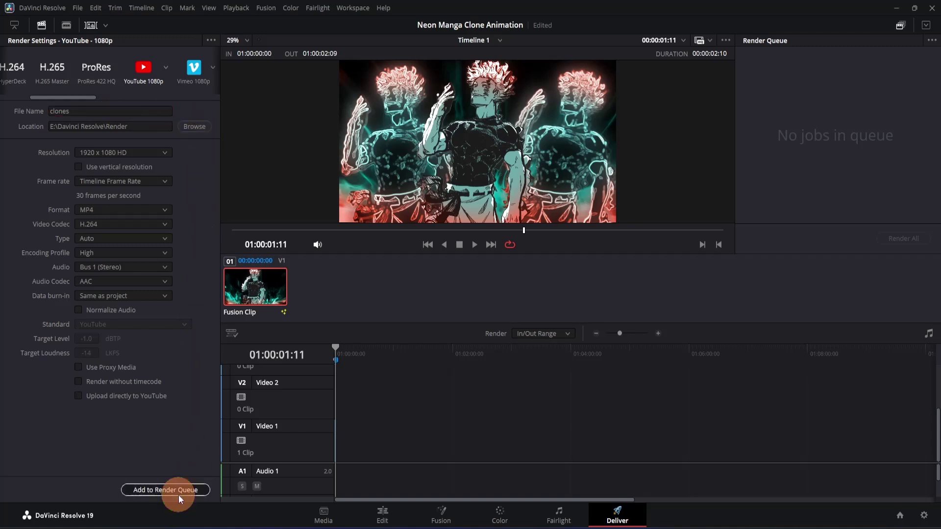
click(895, 238)
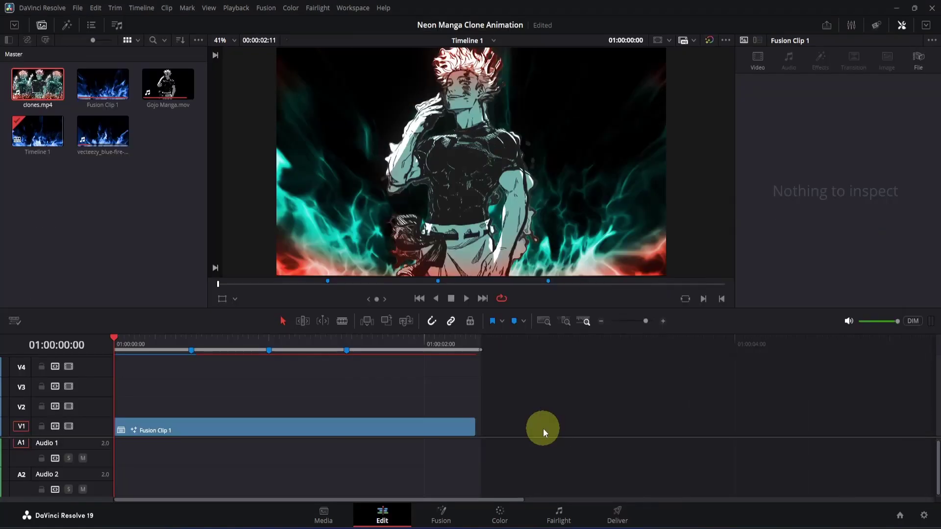
- Delete Fusion Clip 1 from the timeline and place a new Fusion composition at the start of track V1
click(461, 430)
key(Delete)
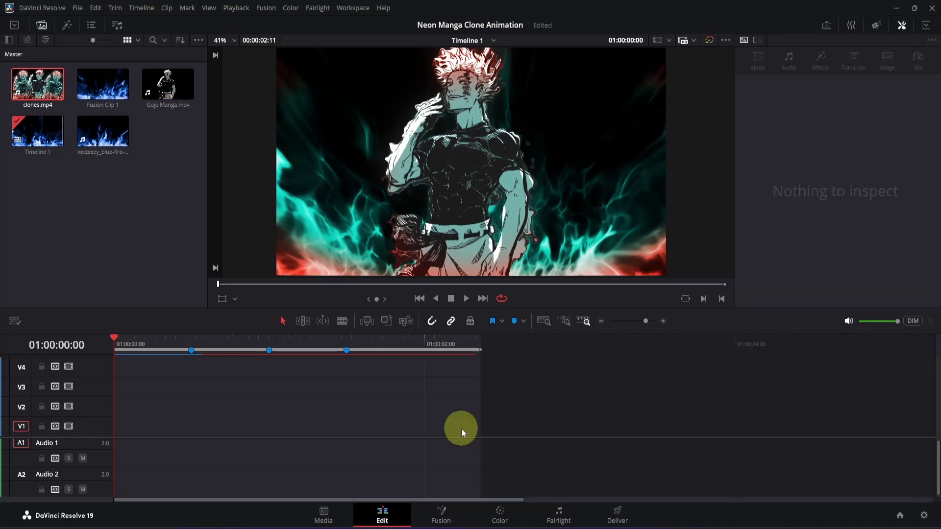
right_click(154, 237)
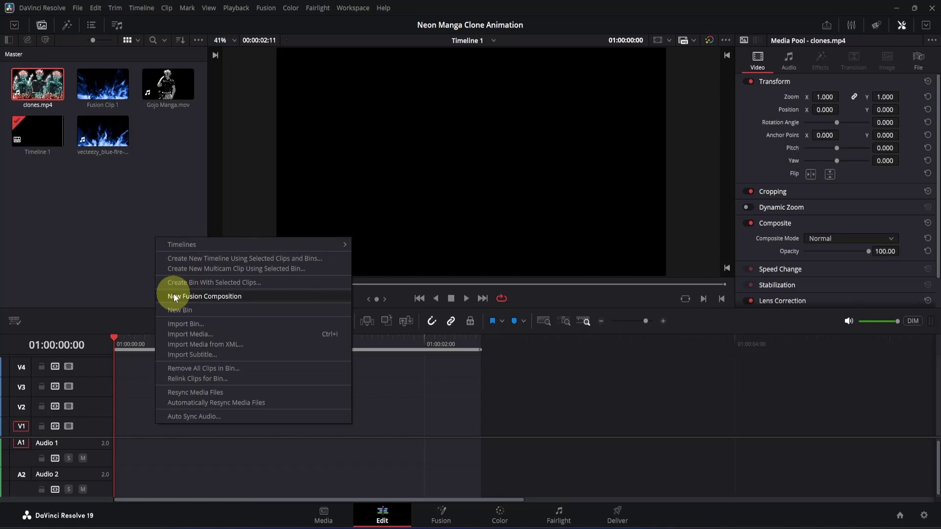
click(175, 296)
key(Return)
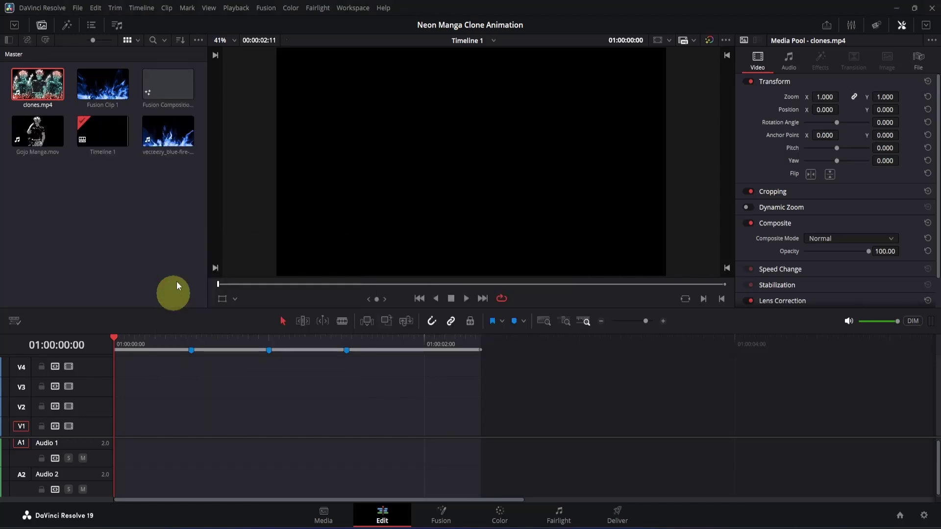
drag(154, 95, 114, 422)
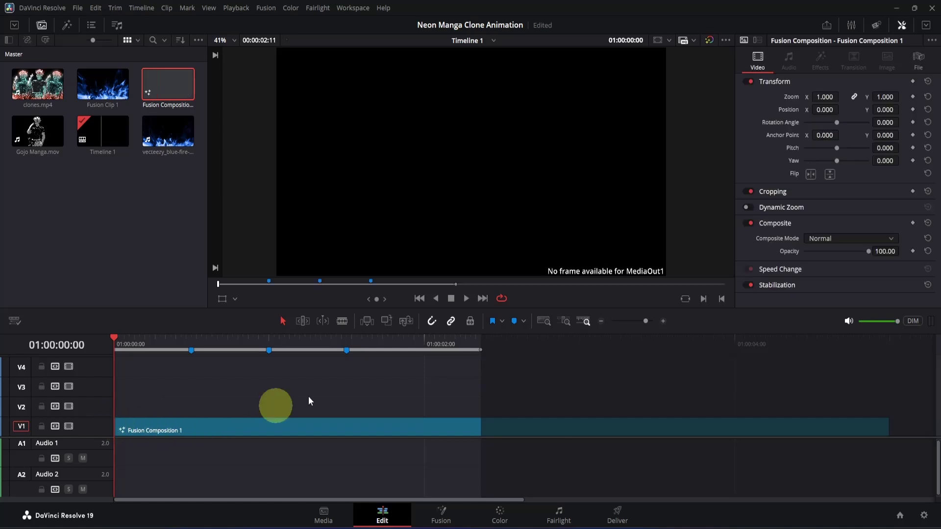
- Split Fusion Composition 1 at 01:00:02:10 and delete the part after the cut
click(475, 338)
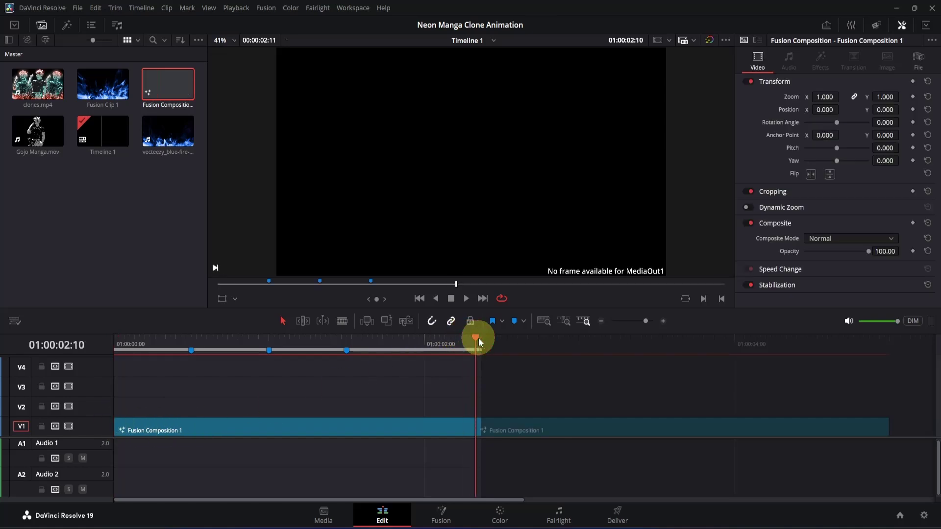
click(539, 434)
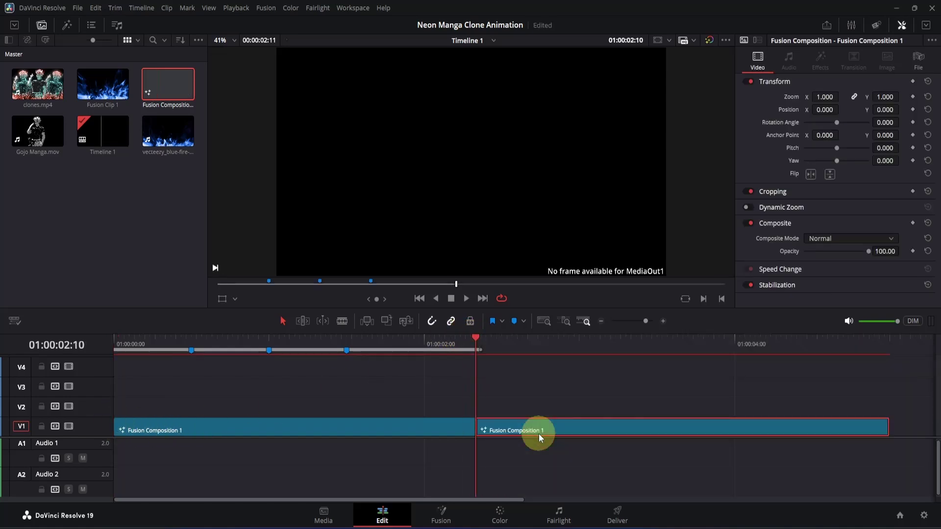
key(Delete)
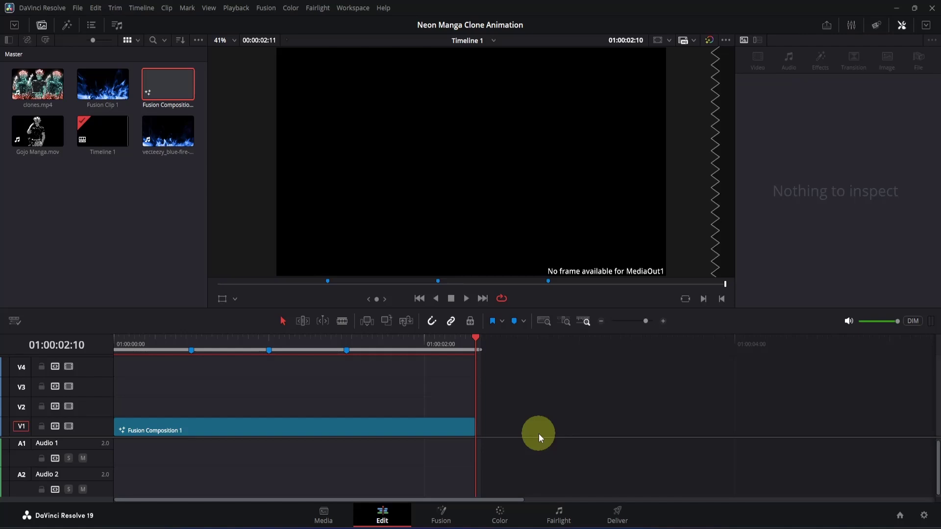
- Set the project to the vertical 1080 x 1920 HD timeline resolution and open the composition in Fusion
click(923, 515)
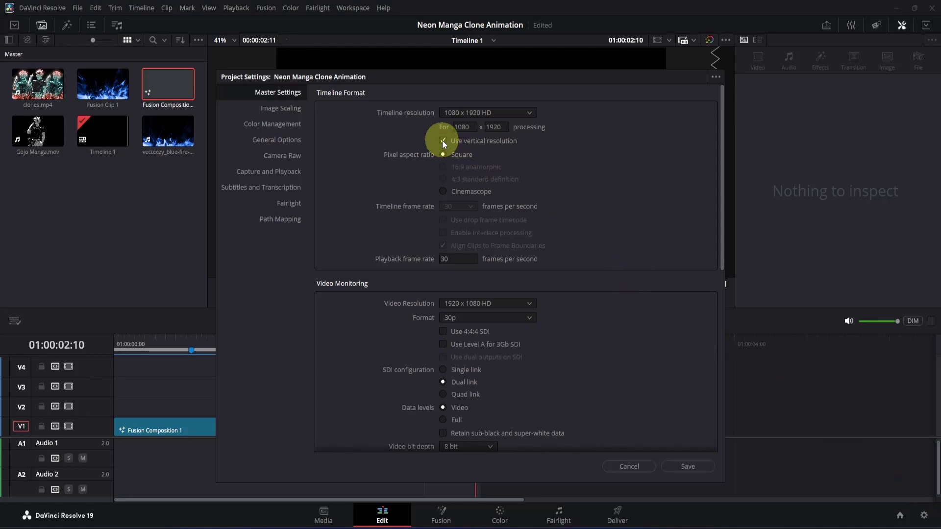
click(680, 464)
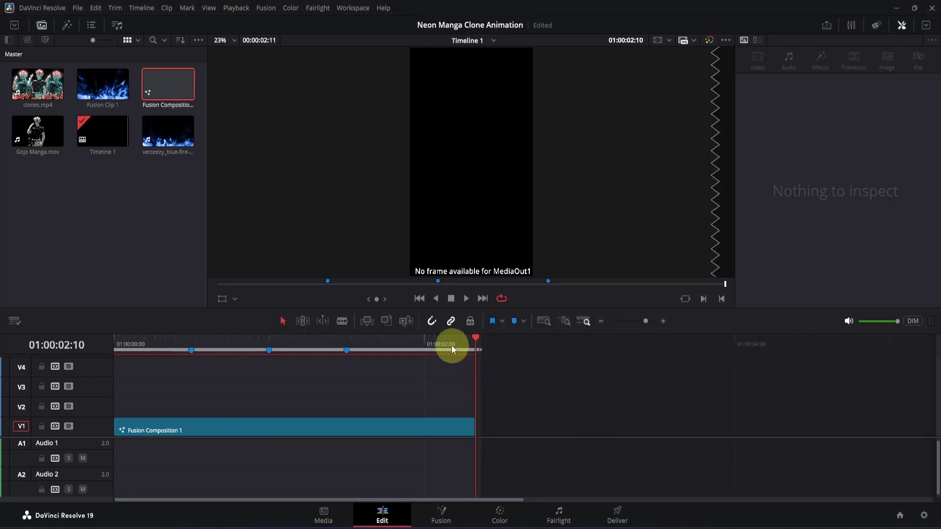
drag(451, 345, 434, 345)
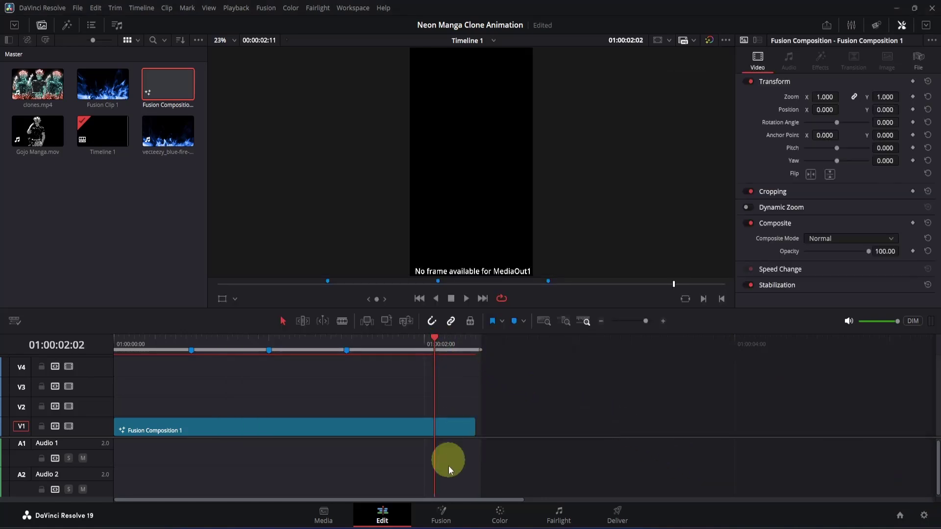
click(443, 514)
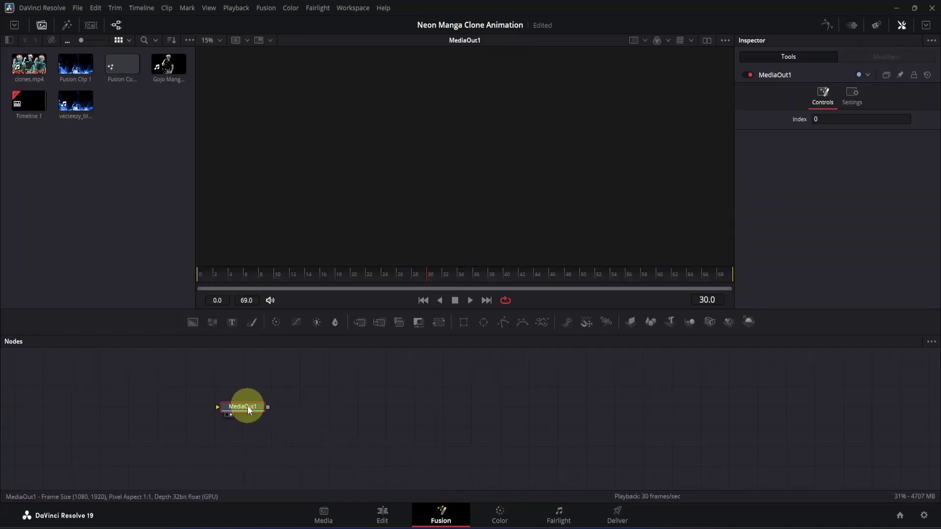
- Feed a Background node into MediaOut1 and merge clones.mp4 over it with the merge size at 1.852
drag(248, 406, 615, 412)
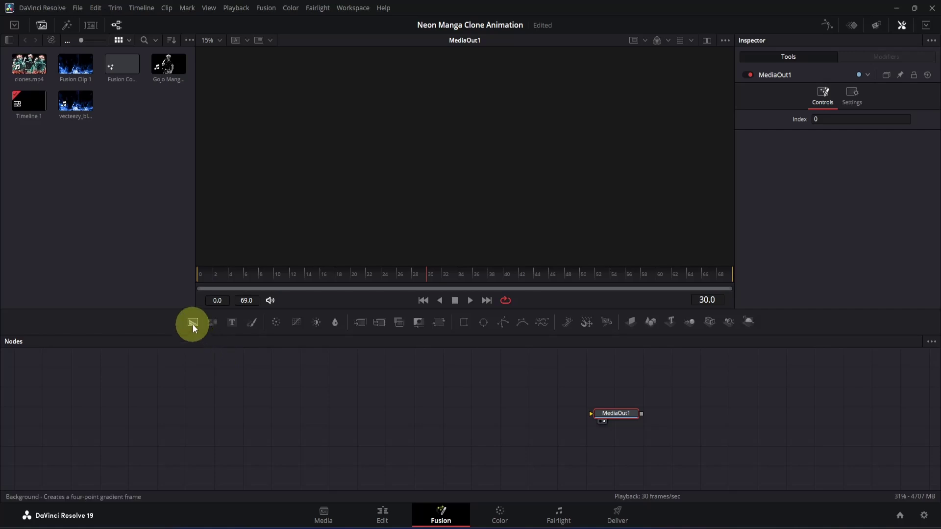
drag(192, 322, 607, 416)
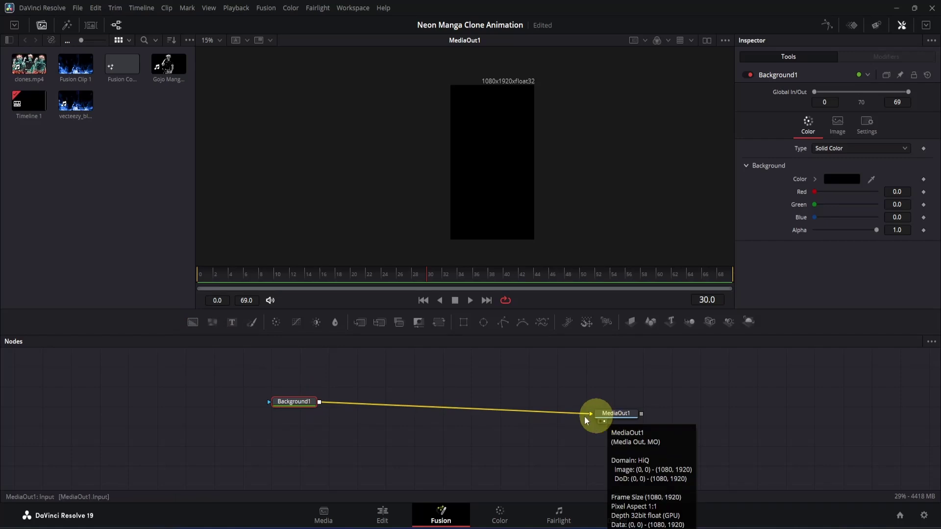
drag(28, 64, 419, 372)
drag(444, 372, 319, 403)
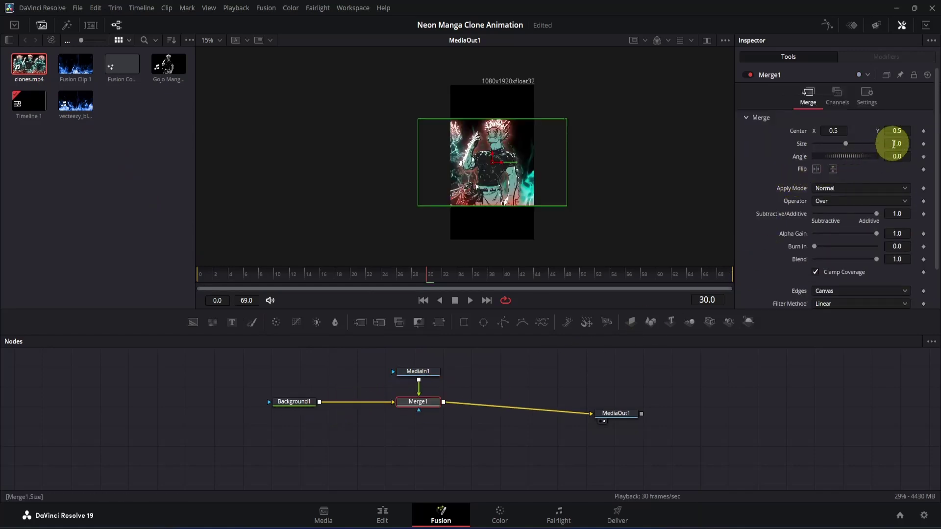
mouse_move(893, 144)
mouse_down()
mouse_move(587, 166)
mouse_move(831, 191)
mouse_move(893, 144)
mouse_up()
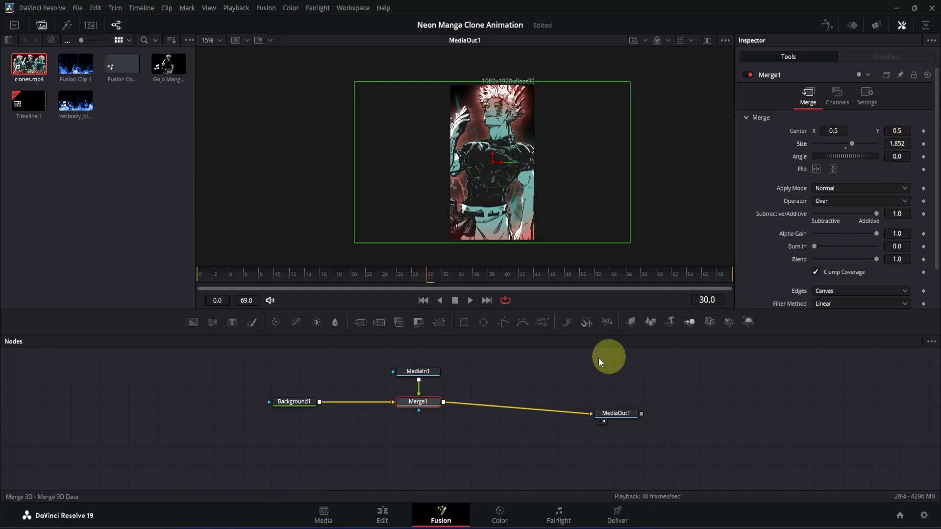
- Add a Transform node after Merge1, show the keyframe timeline, and keyframe the Transform's Center, Size and Angle at frame 0
click(438, 322)
drag(350, 288, 158, 279)
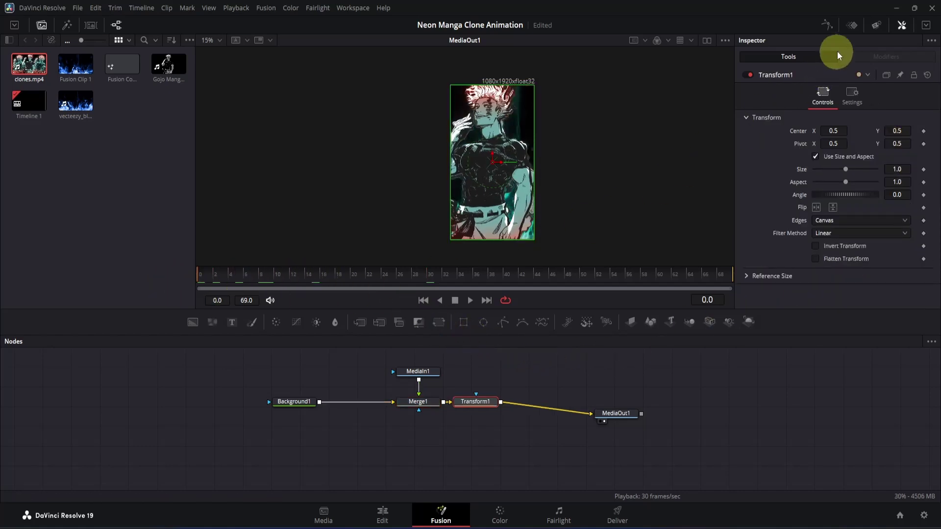
click(851, 27)
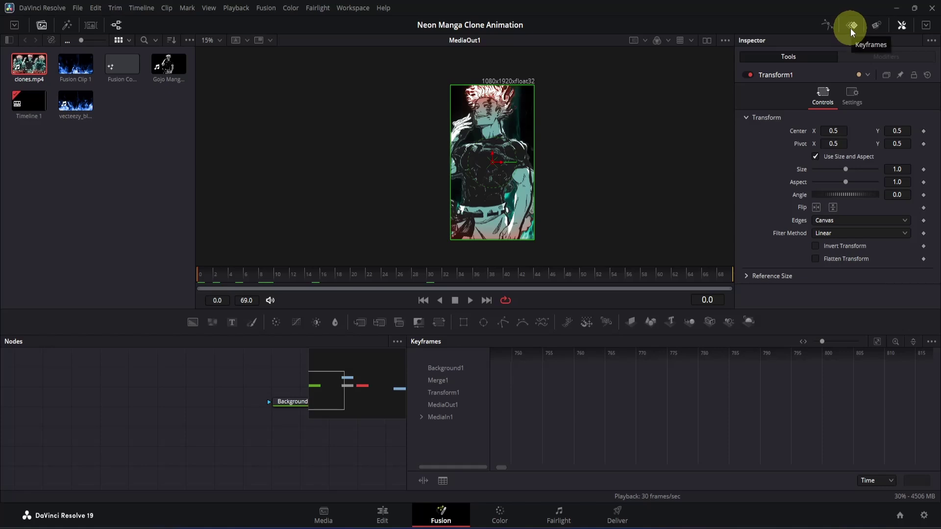
click(877, 343)
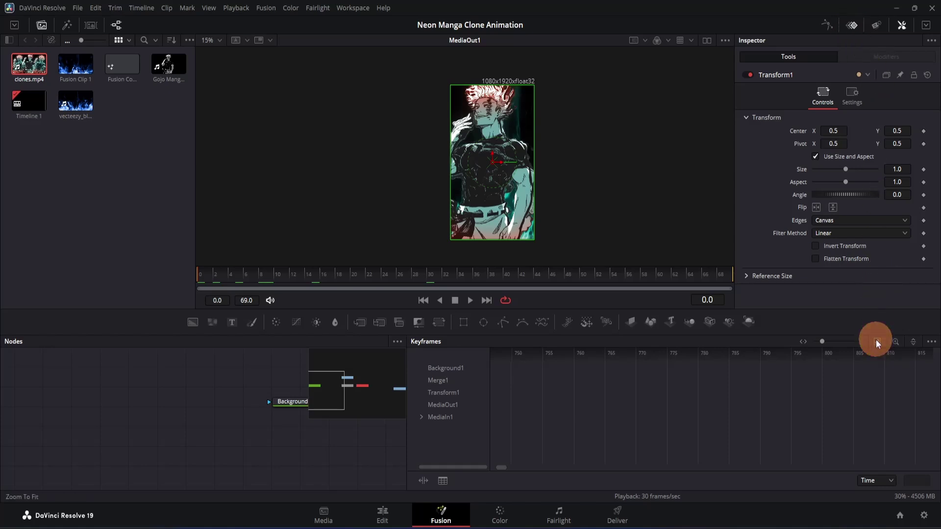
click(924, 132)
click(923, 169)
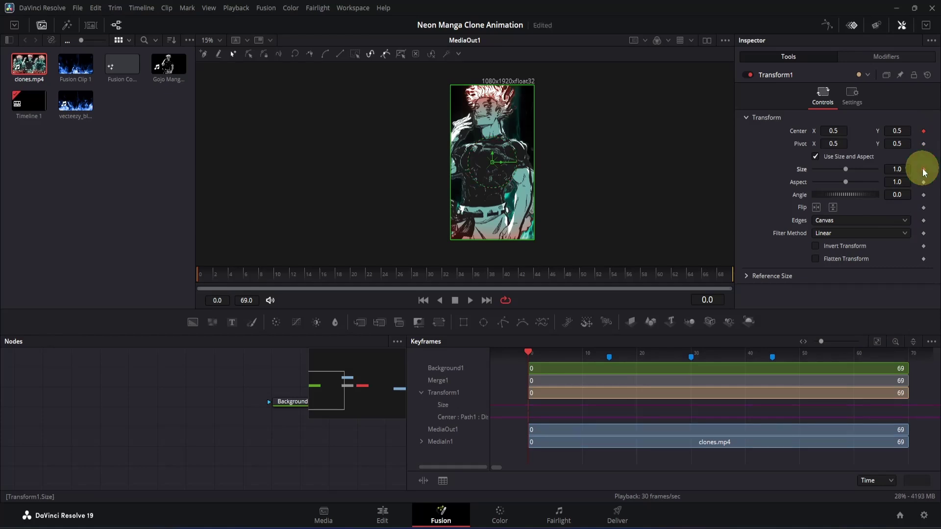
click(924, 196)
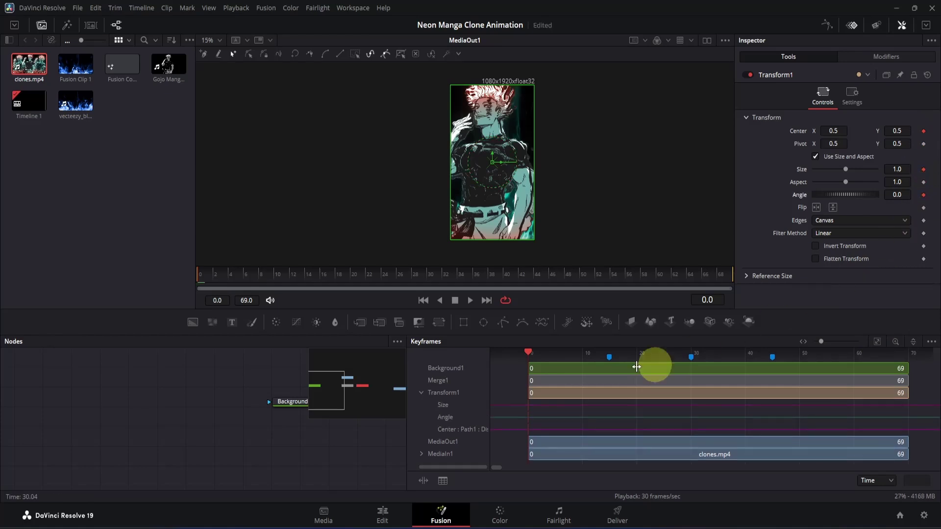
- Keyframe Transform1's Center, Size and Angle at the marker on frame 15
drag(529, 356, 609, 366)
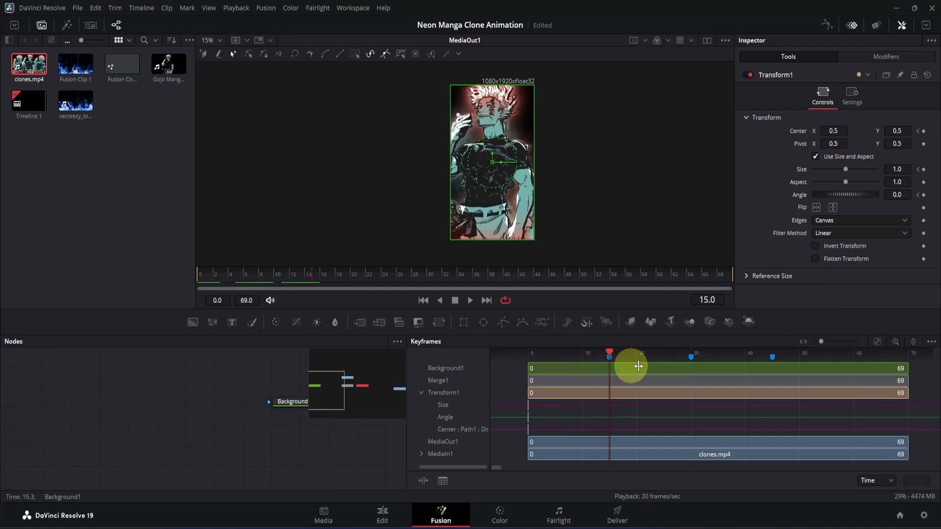
click(923, 132)
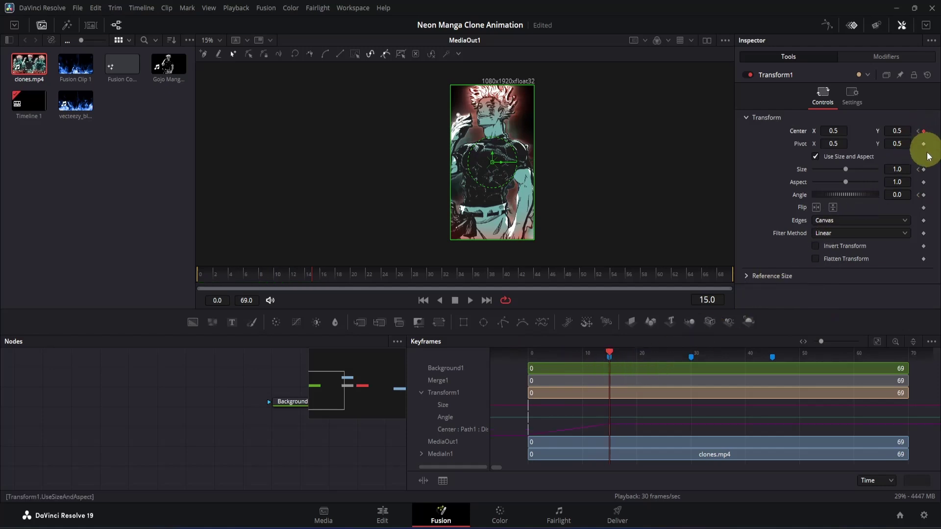
click(923, 170)
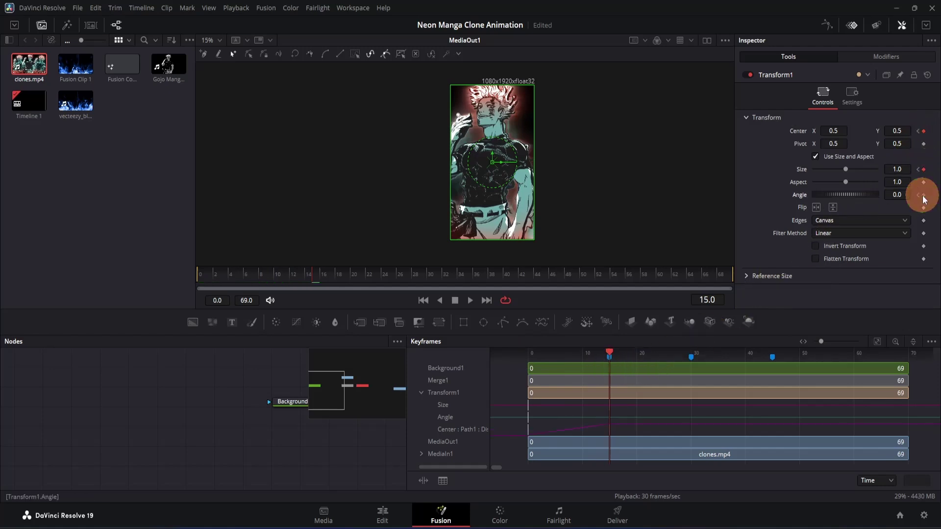
click(924, 195)
- At frame 0, set Transform1's Size to 1.63, Angle to -5.6 and Center Y to 0.24
drag(343, 277, 168, 275)
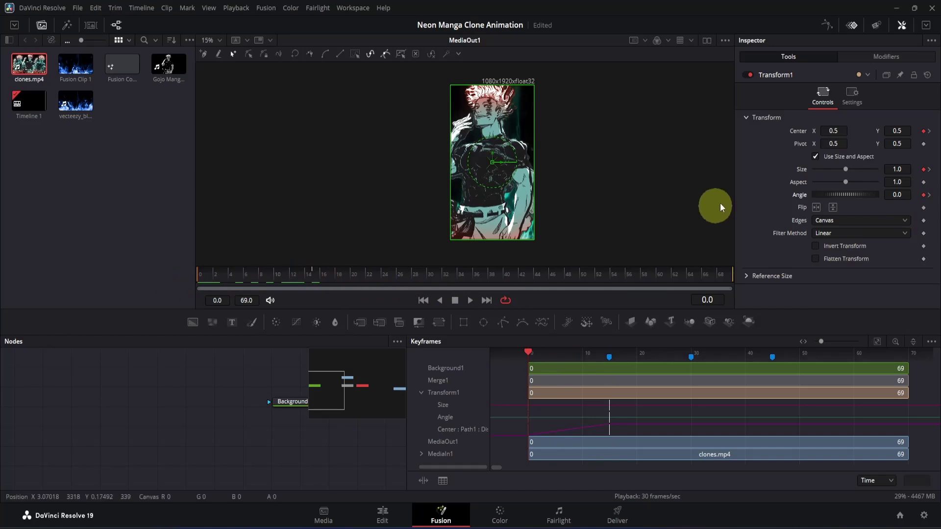
drag(845, 169, 853, 172)
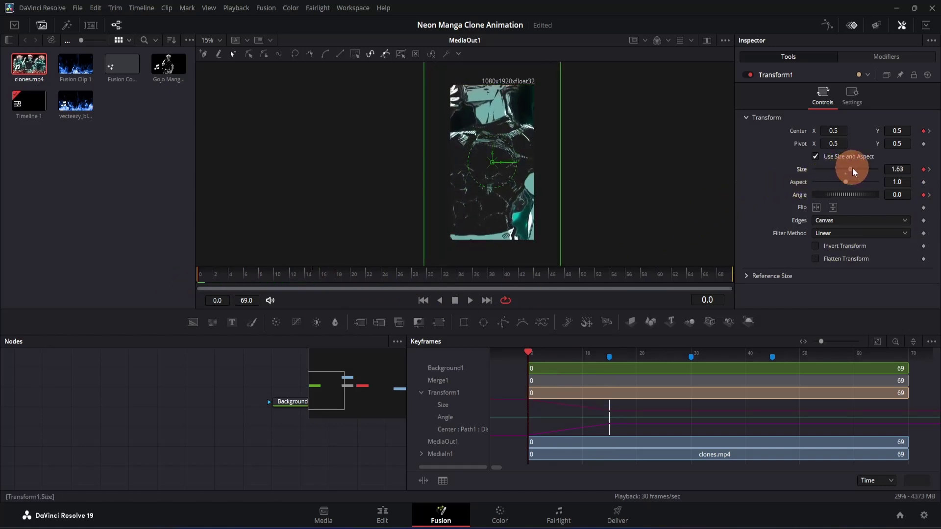
click(898, 195)
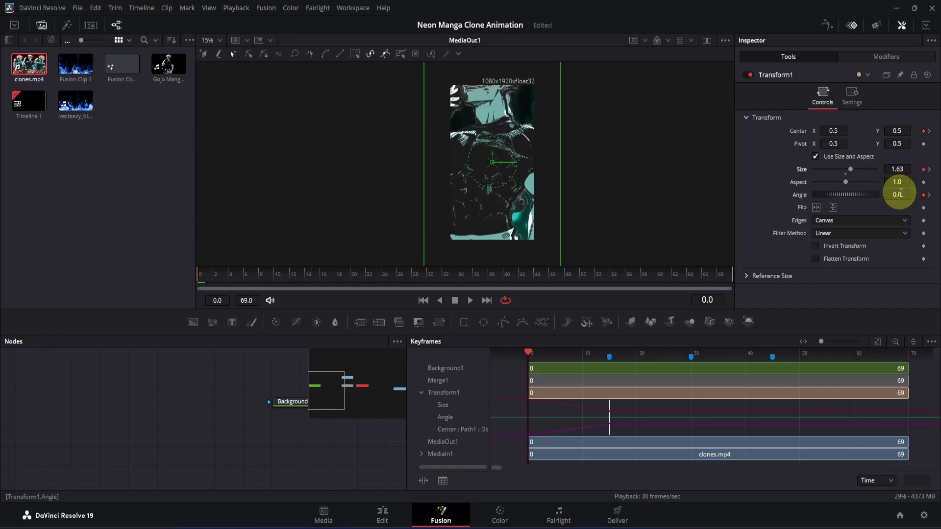
drag(903, 194, 874, 193)
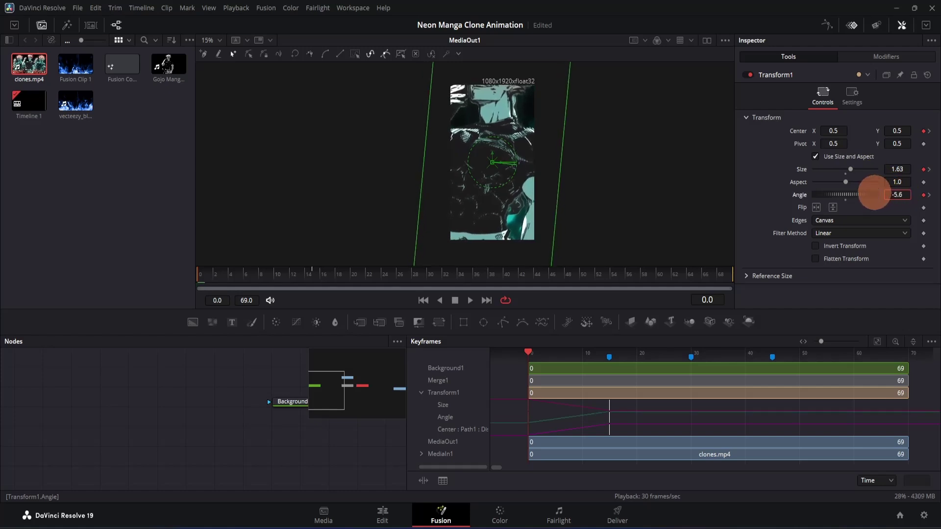
drag(911, 131, 906, 131)
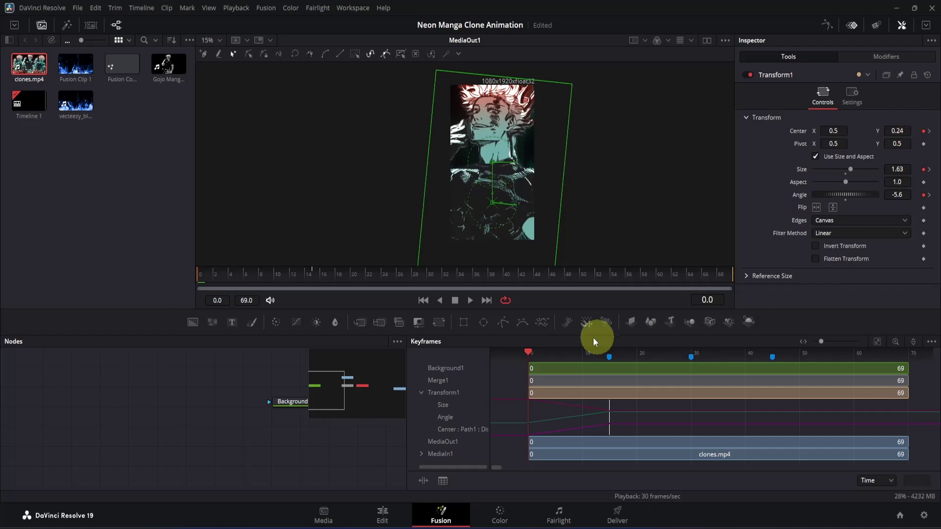
- At the frame 30 marker, keyframe Transform1 with Center X 1.729 and Y 0.497, Size 1.21 and Angle 6.2
drag(531, 353, 691, 367)
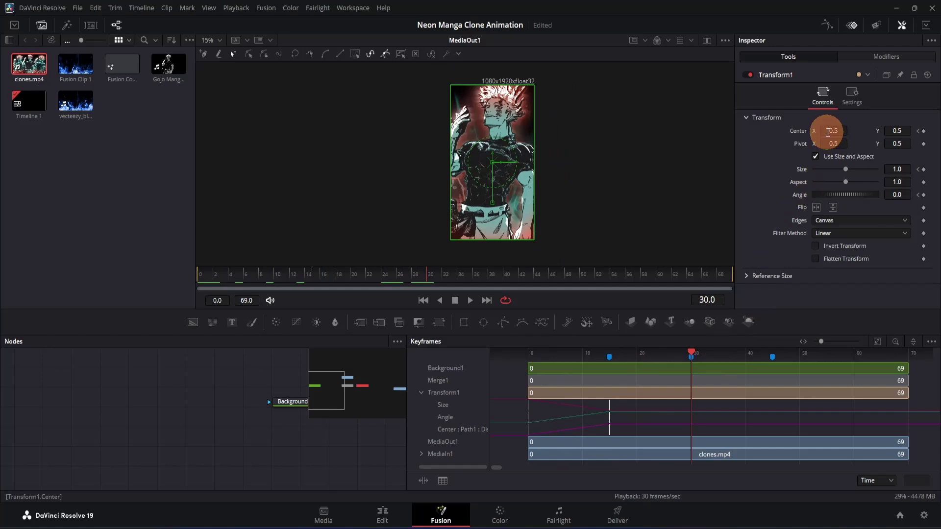
drag(826, 130, 854, 174)
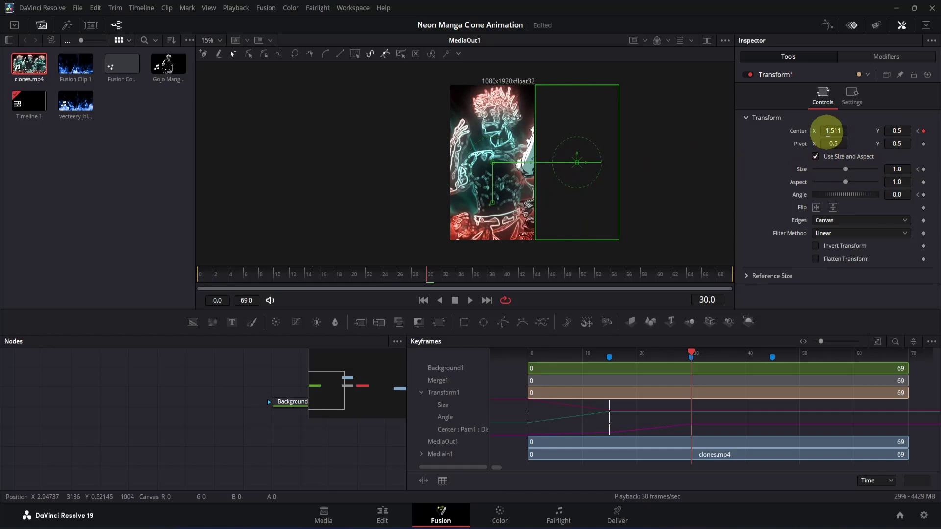
drag(903, 193, 928, 191)
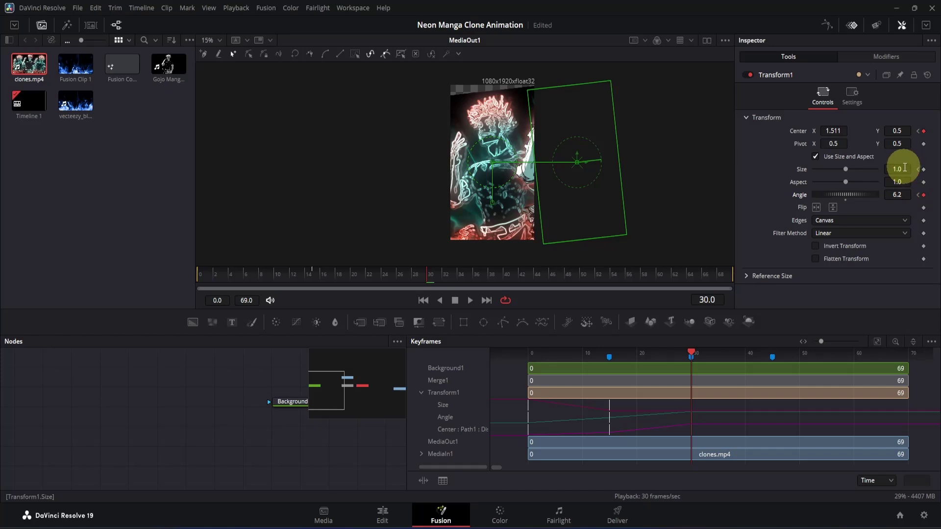
drag(904, 168, 904, 168)
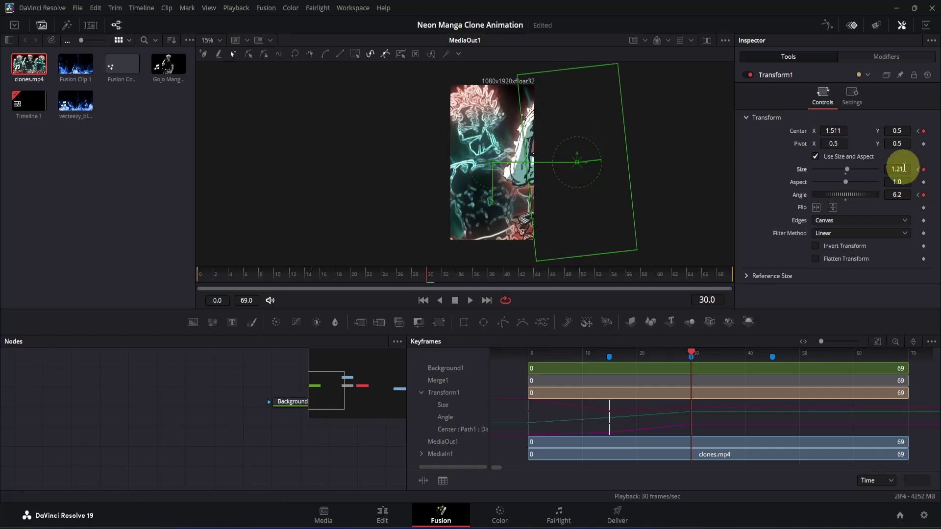
drag(837, 130, 901, 142)
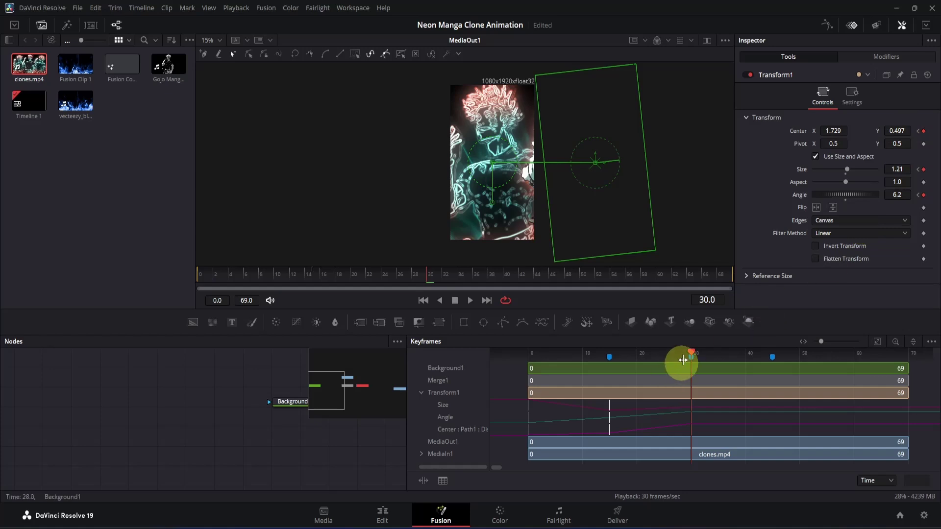
- At the frame 45 marker, keyframe Transform1 with Center X -1.1, Size 1.325 and Angle -5.1
drag(693, 352, 773, 360)
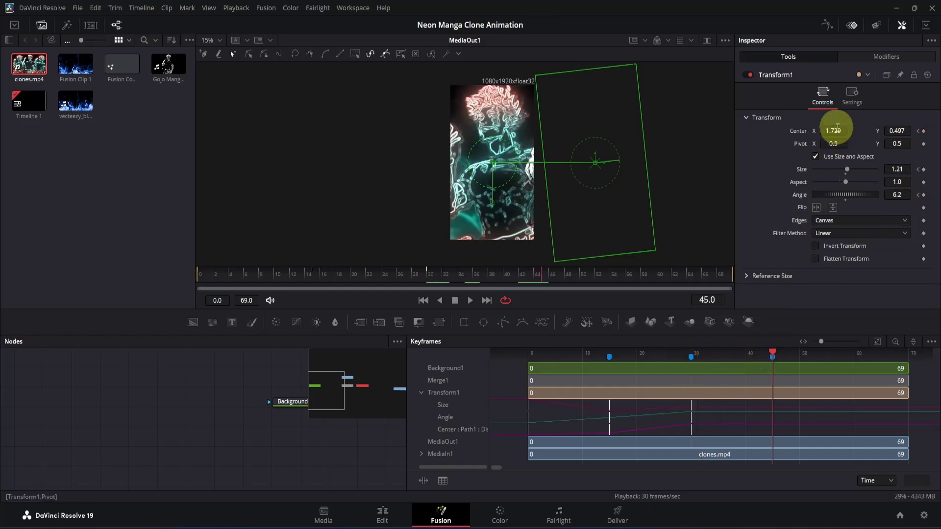
drag(842, 131, 20, 225)
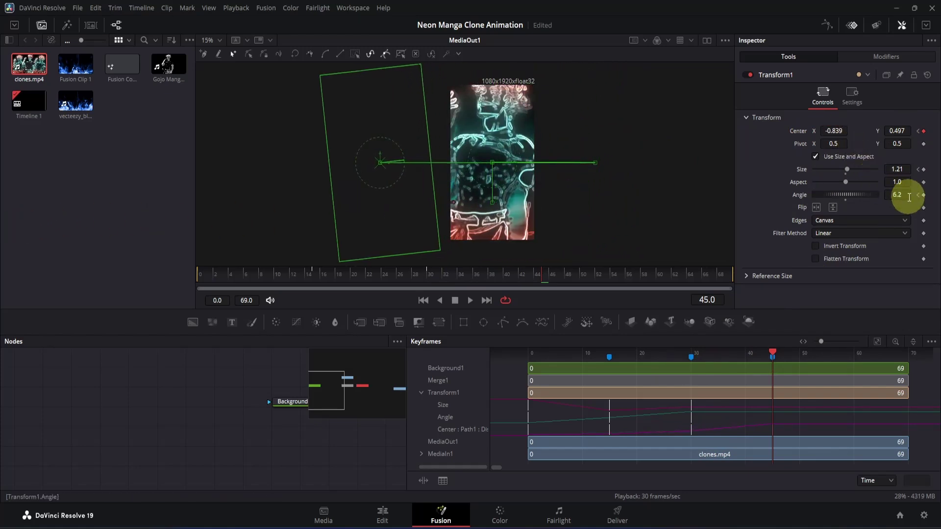
drag(905, 195, 847, 195)
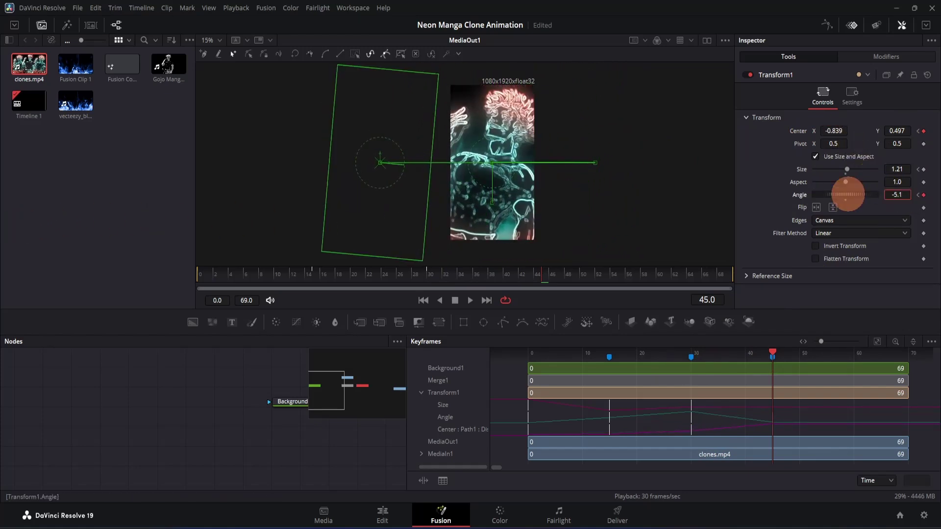
drag(890, 168, 488, 186)
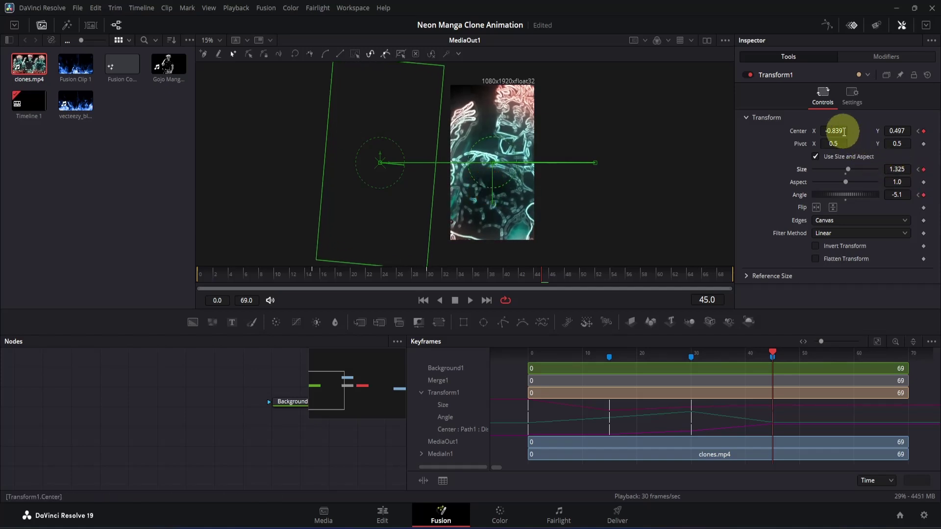
drag(843, 131, 724, 131)
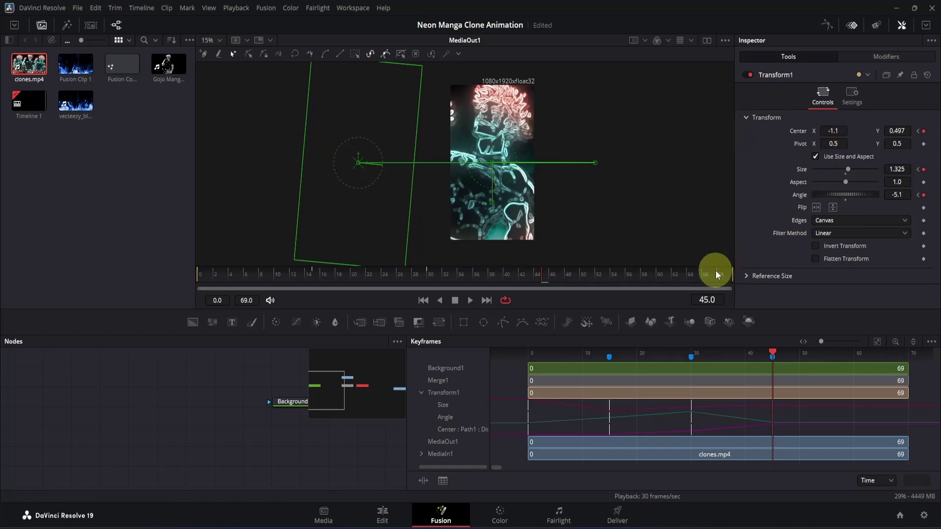
- At the last frame, 69, return Transform1 to Center 0.5, 0.5, Size 1 and Angle 0
drag(708, 275, 738, 277)
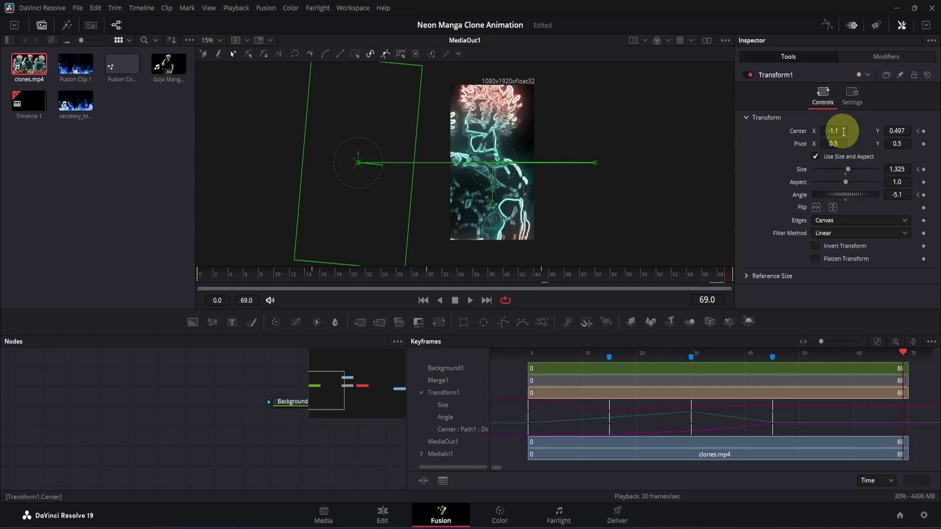
click(906, 131)
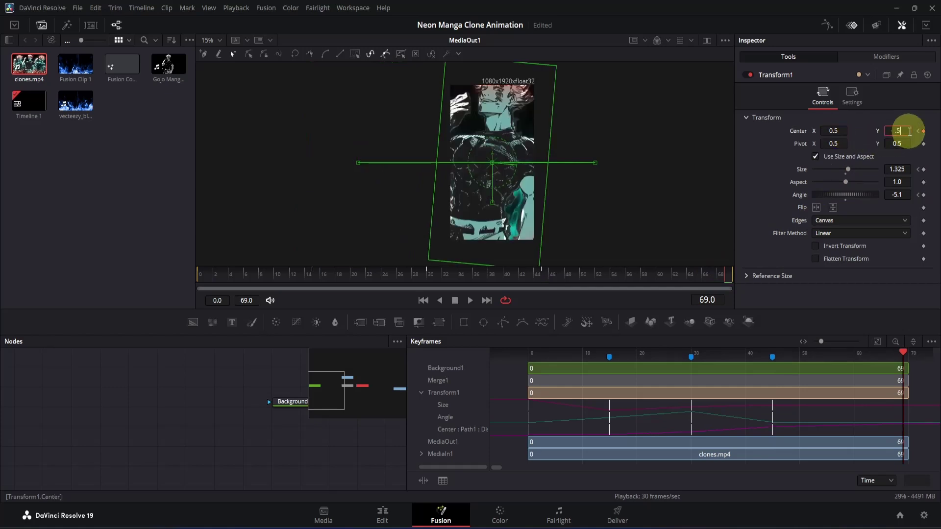
click(907, 169)
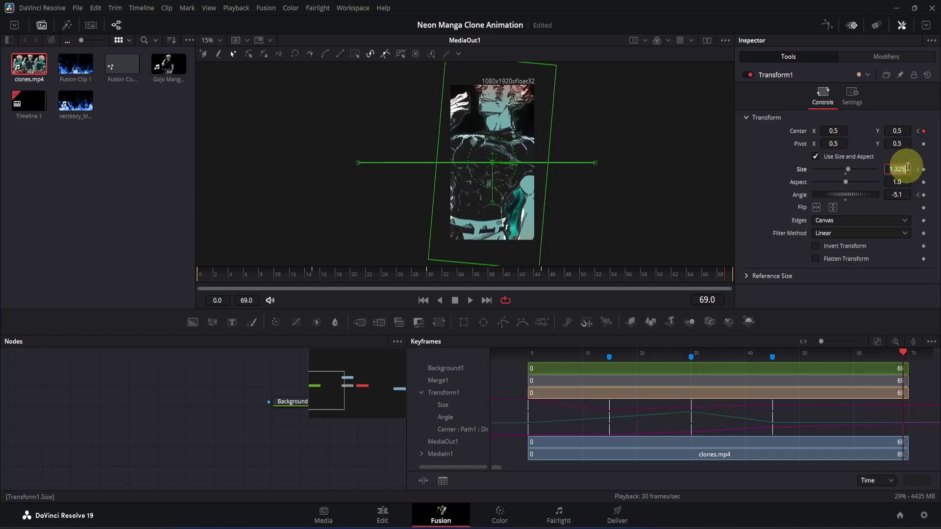
text(1)
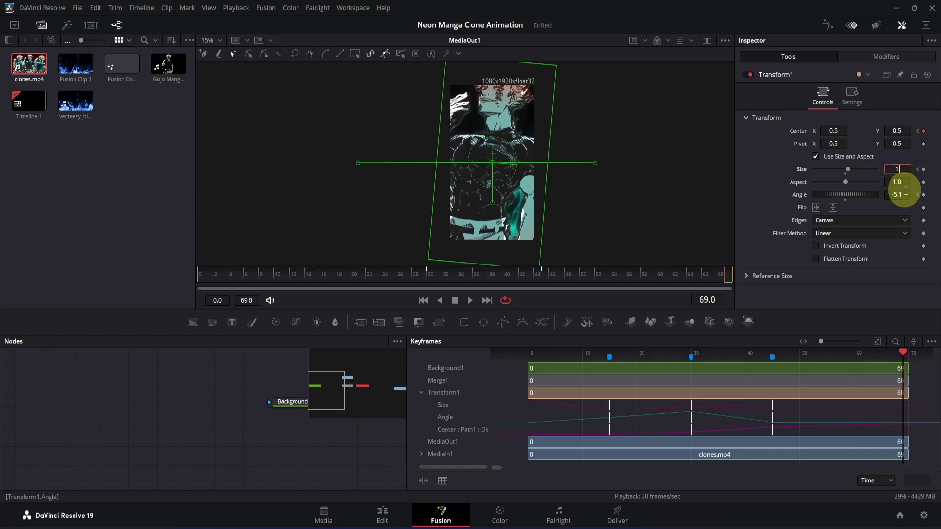
click(905, 192)
text(0)
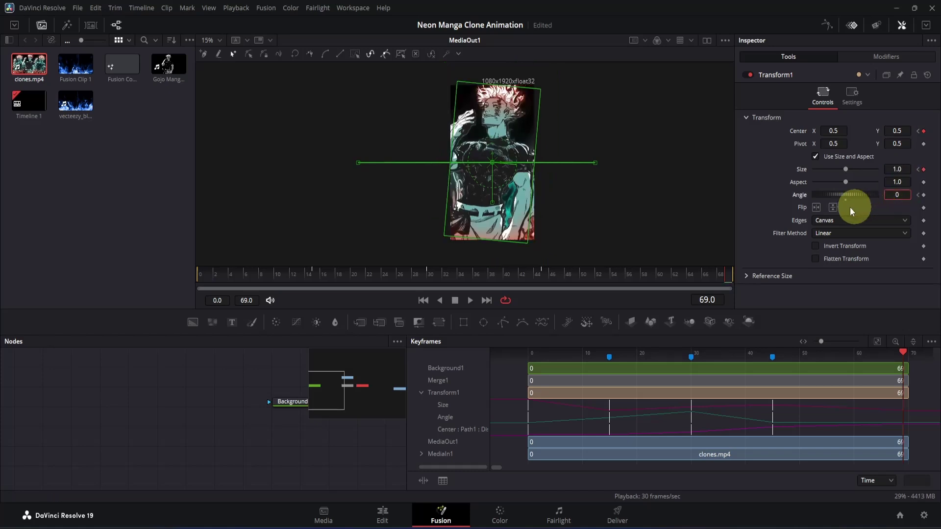
key(Return)
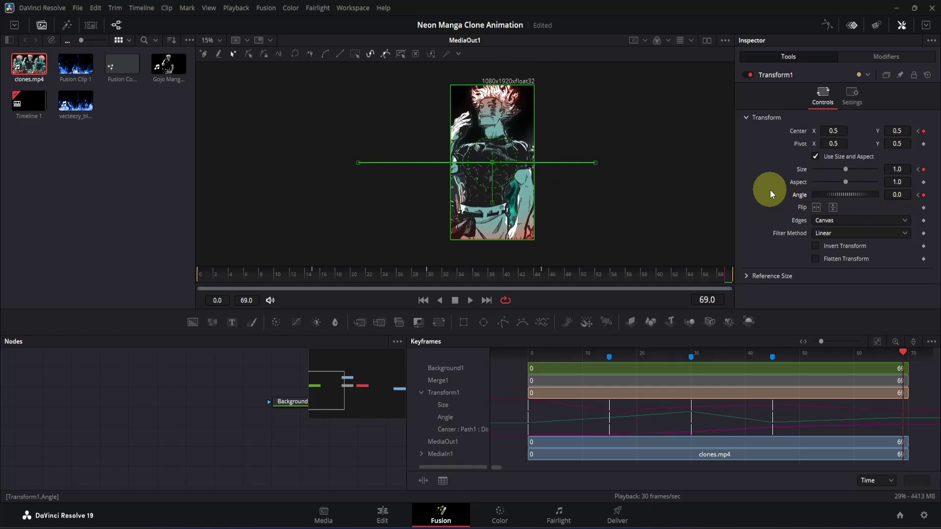
- Replace the keyframe timeline with the spline editor, apply Out Cubic easing to all Transform1 keyframes, and close the editor
click(852, 25)
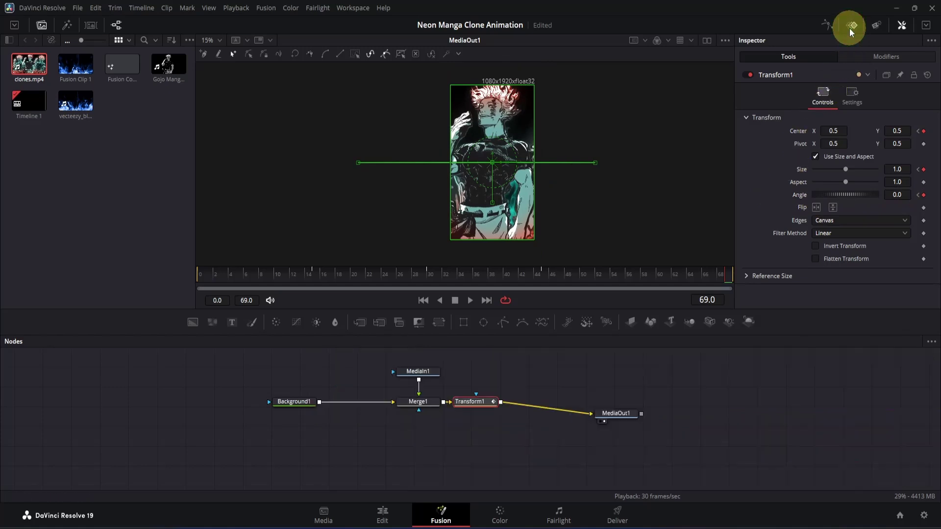
click(828, 27)
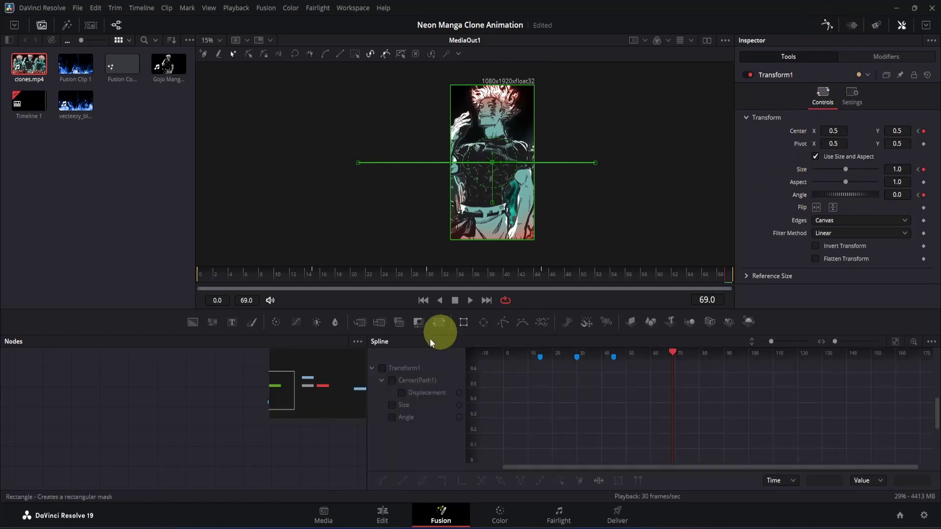
click(383, 368)
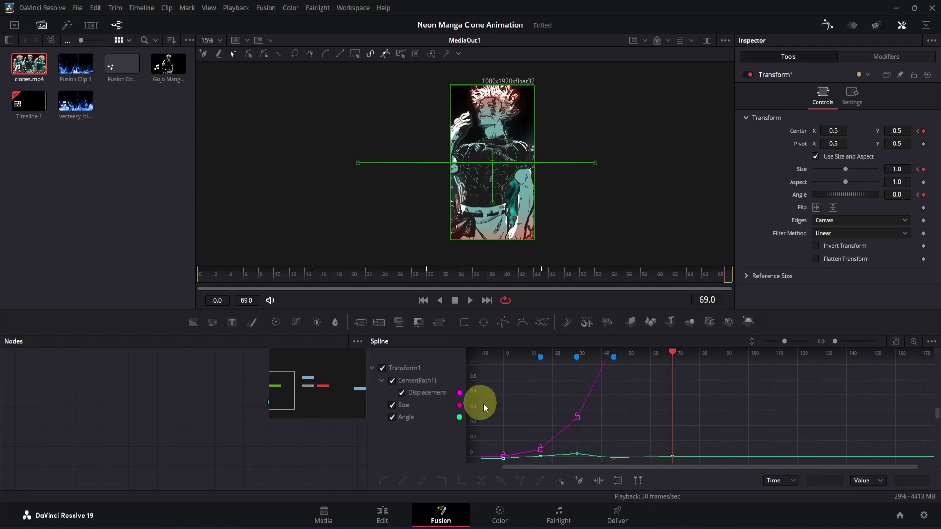
click(519, 402)
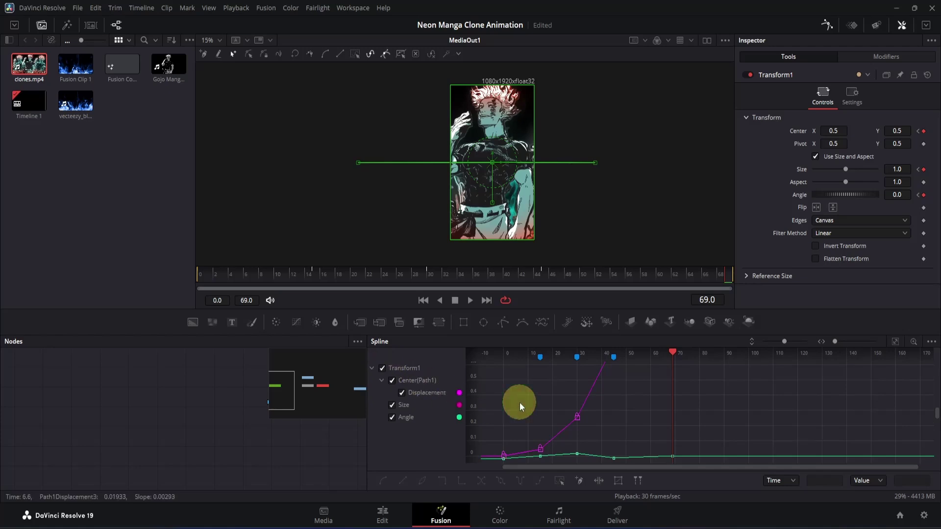
key(ctrl+a)
right_click(519, 402)
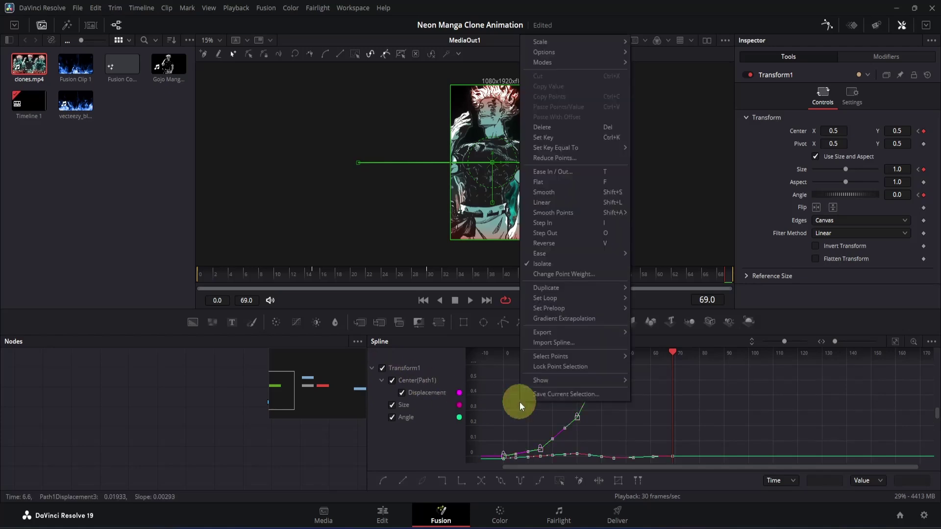
mouse_move(563, 252)
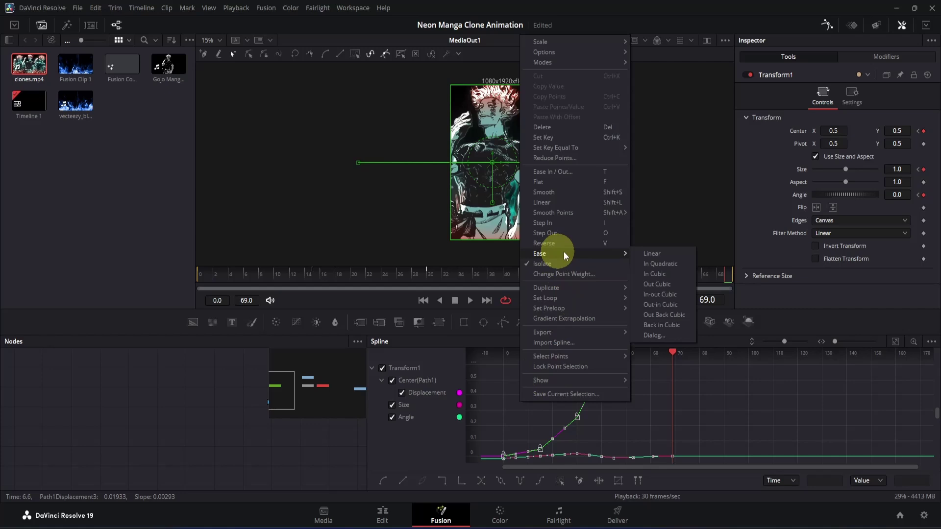
click(643, 284)
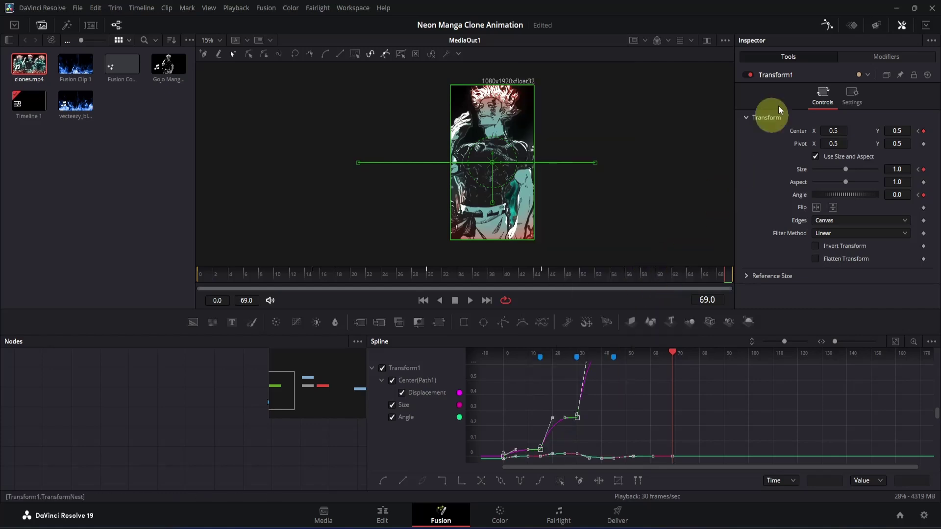
click(827, 25)
- Return to the Edit page and play back the timeline to review the eased camera moves
click(394, 512)
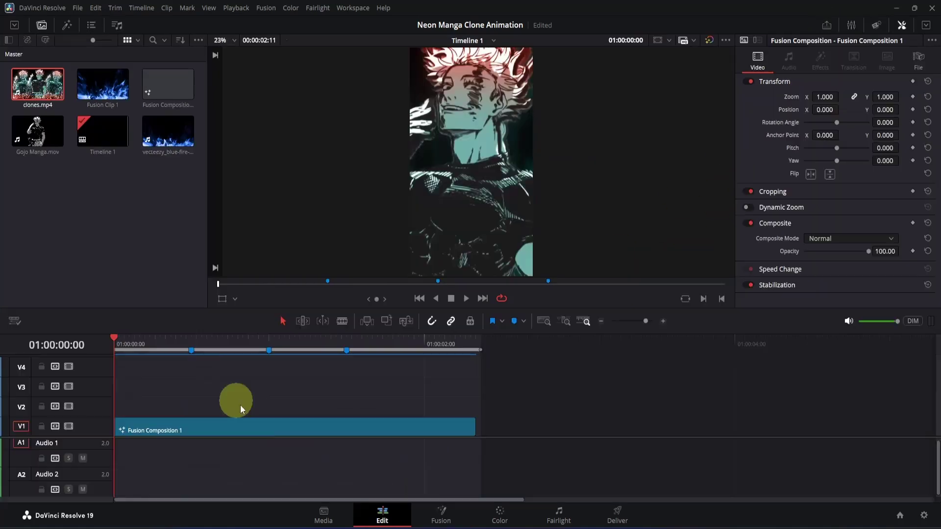
key(space)
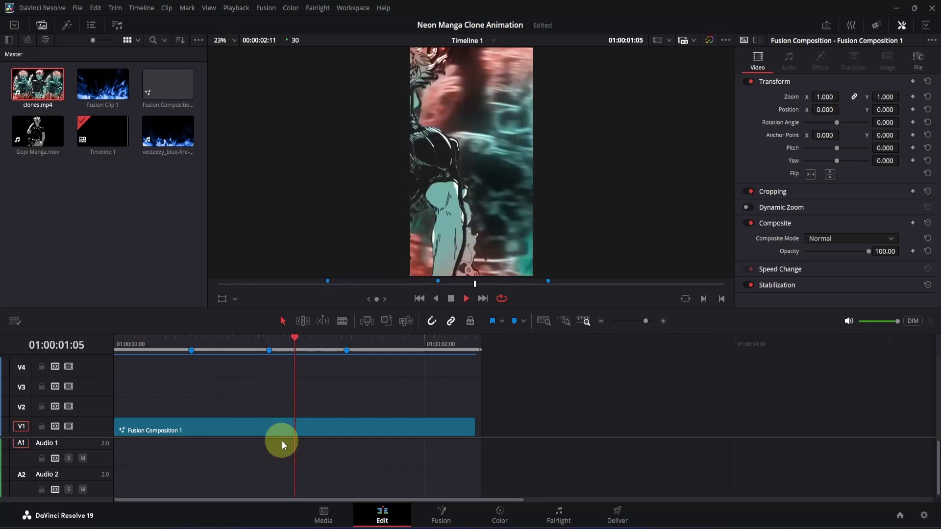